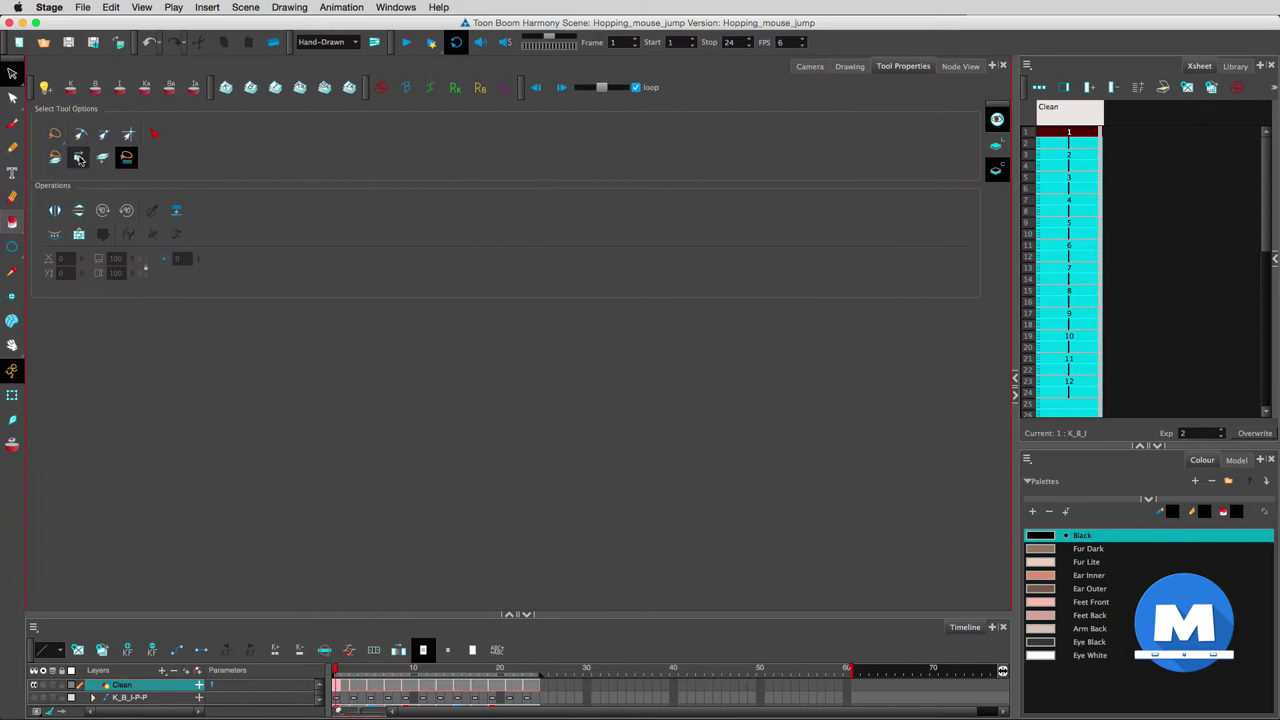
Step: Switch to the Drawing view and show the vector strokes of the mouse drawing
left_click(849, 66)
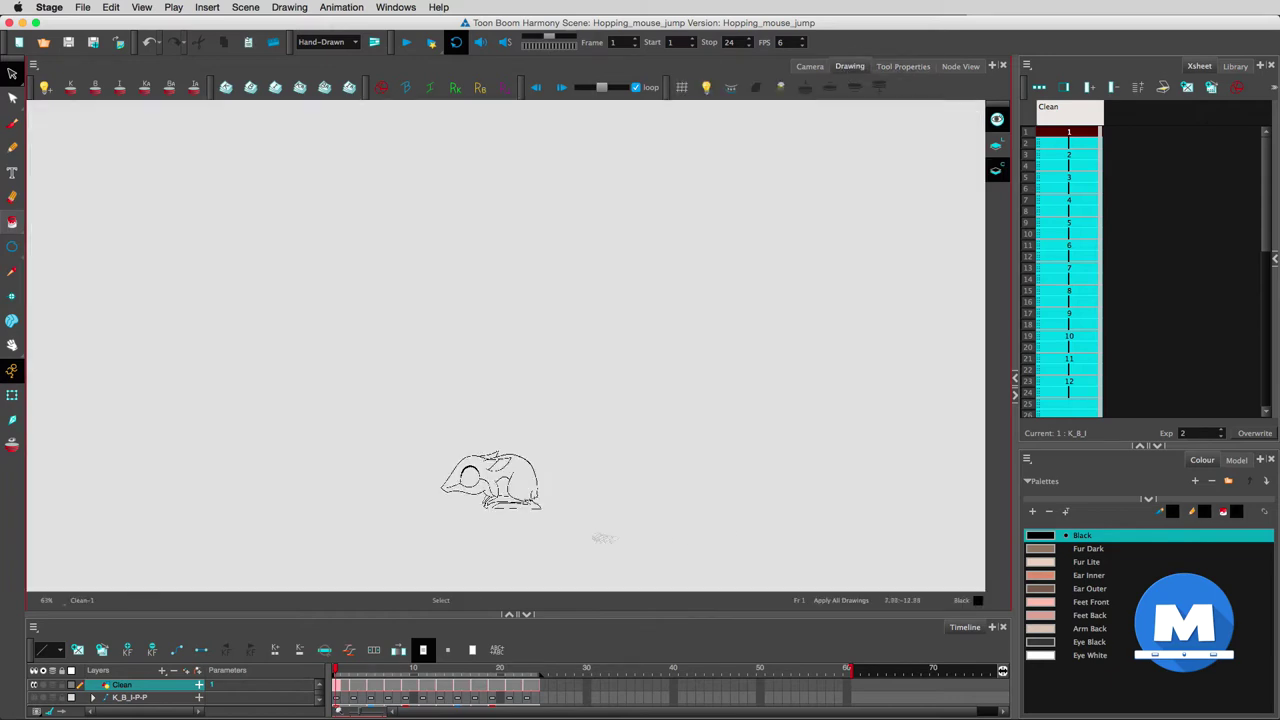
mouse_move(625, 563)
left_mouse_down()
mouse_move(134, 480)
mouse_move(400, 123)
mouse_move(914, 306)
mouse_move(817, 544)
mouse_move(651, 581)
left_mouse_up()
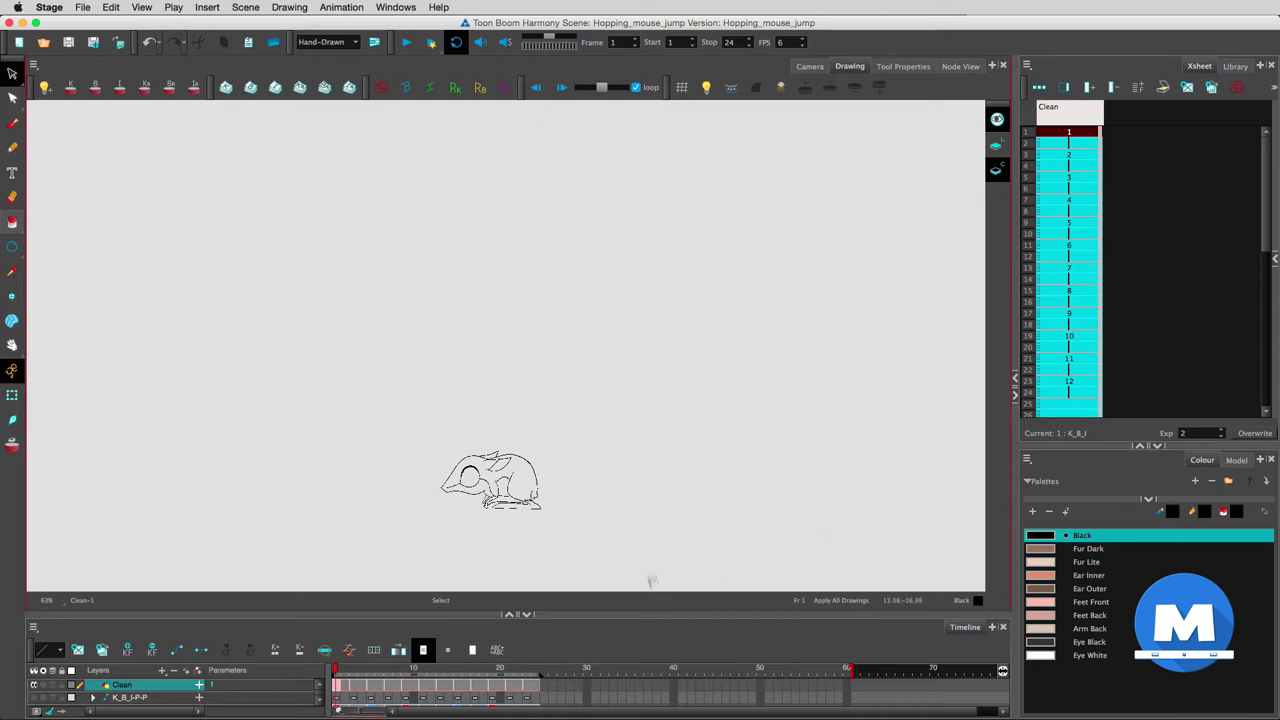
left_click(733, 90)
Step: Flip through the first drawings of the Clean layer to examine their strokes, returning to drawing 1
key("period")
key("period")
key("period")
key("period")
key("period")
key("period")
key("period")
key("period")
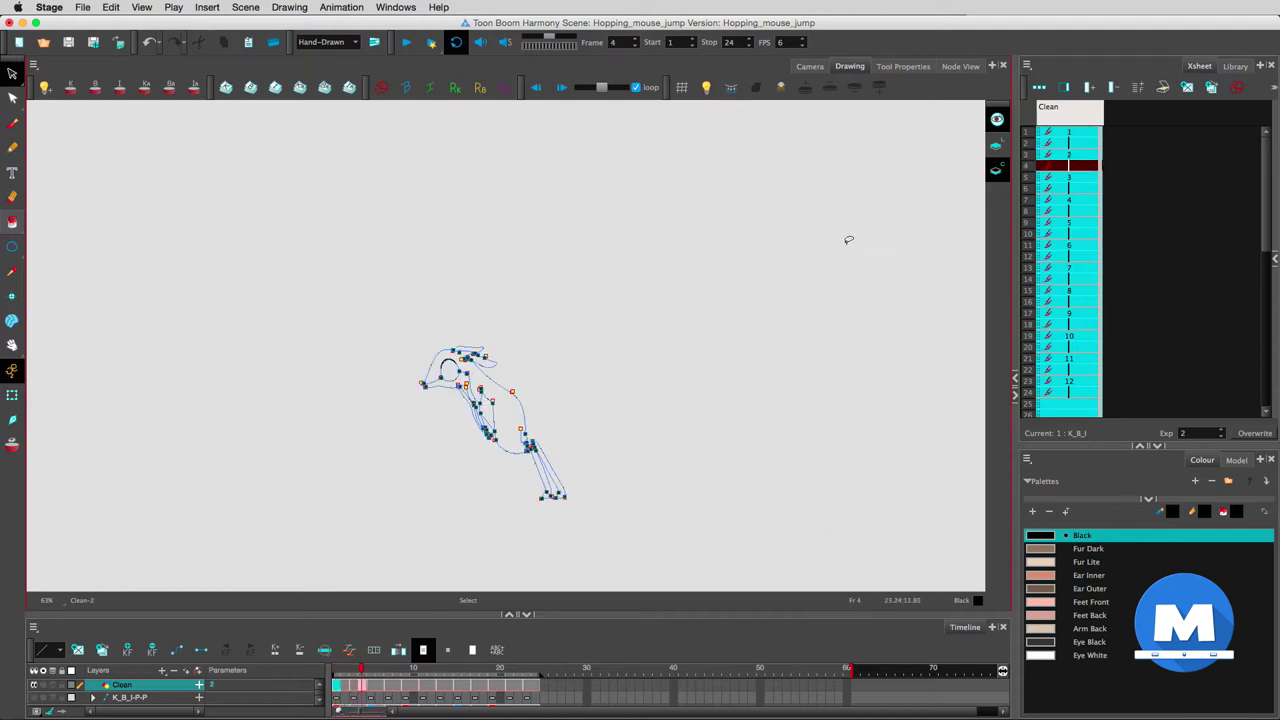
key("comma")
key("comma")
key("comma")
key("comma")
key("comma")
key("comma")
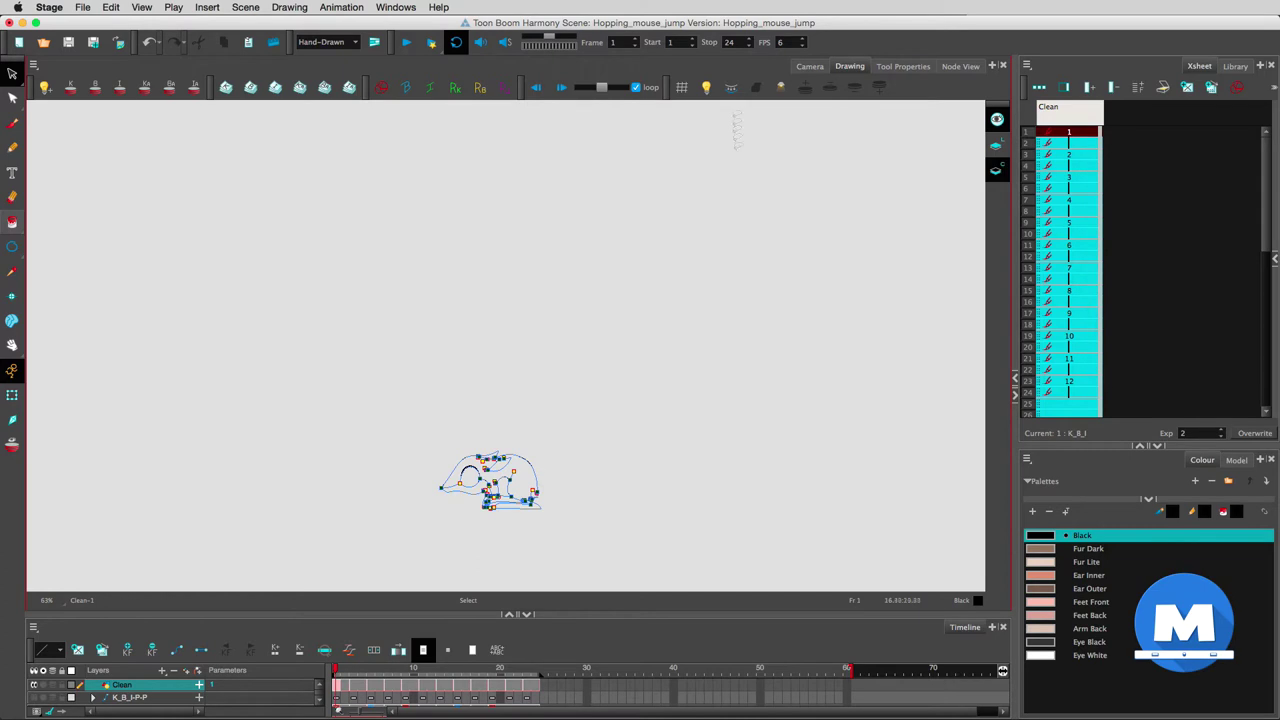
Step: Fill the mouse's body and head on drawing 1 with Fur Dark using the Paint tool
scroll(516, 424, "up", 3)
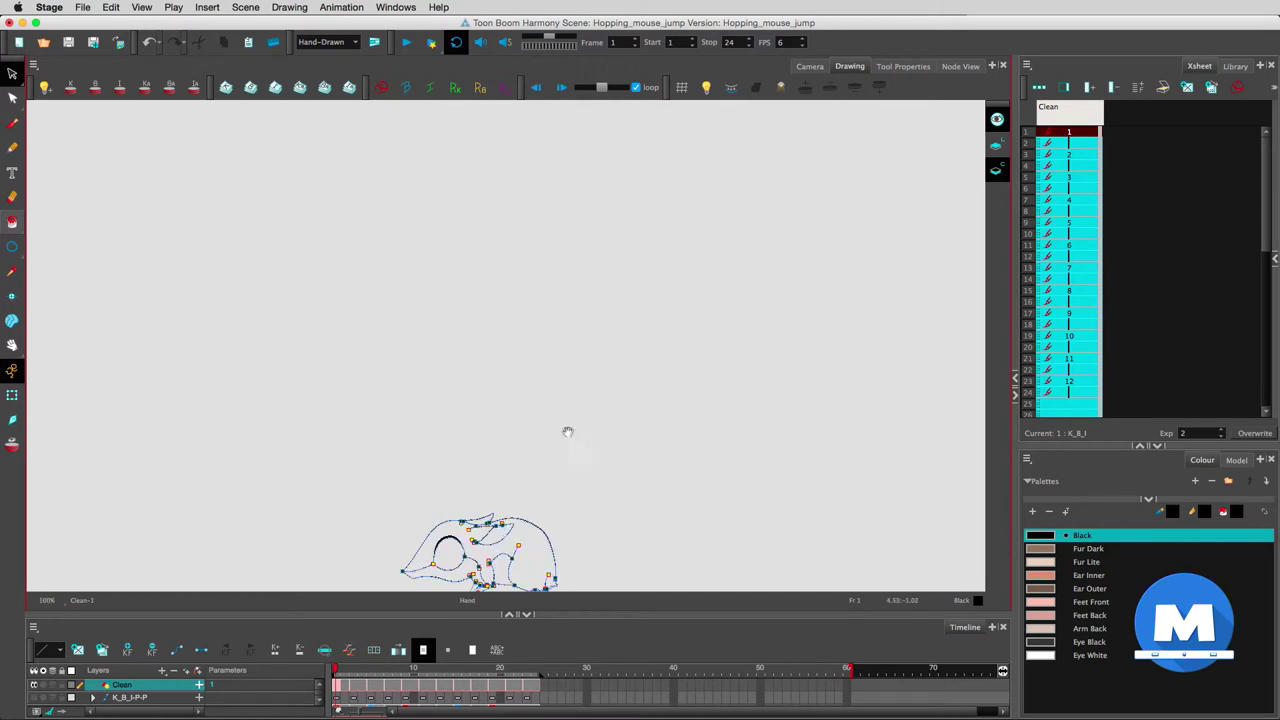
left_click_drag(567, 432, 546, 345)
left_click_drag(310, 490, 671, 286)
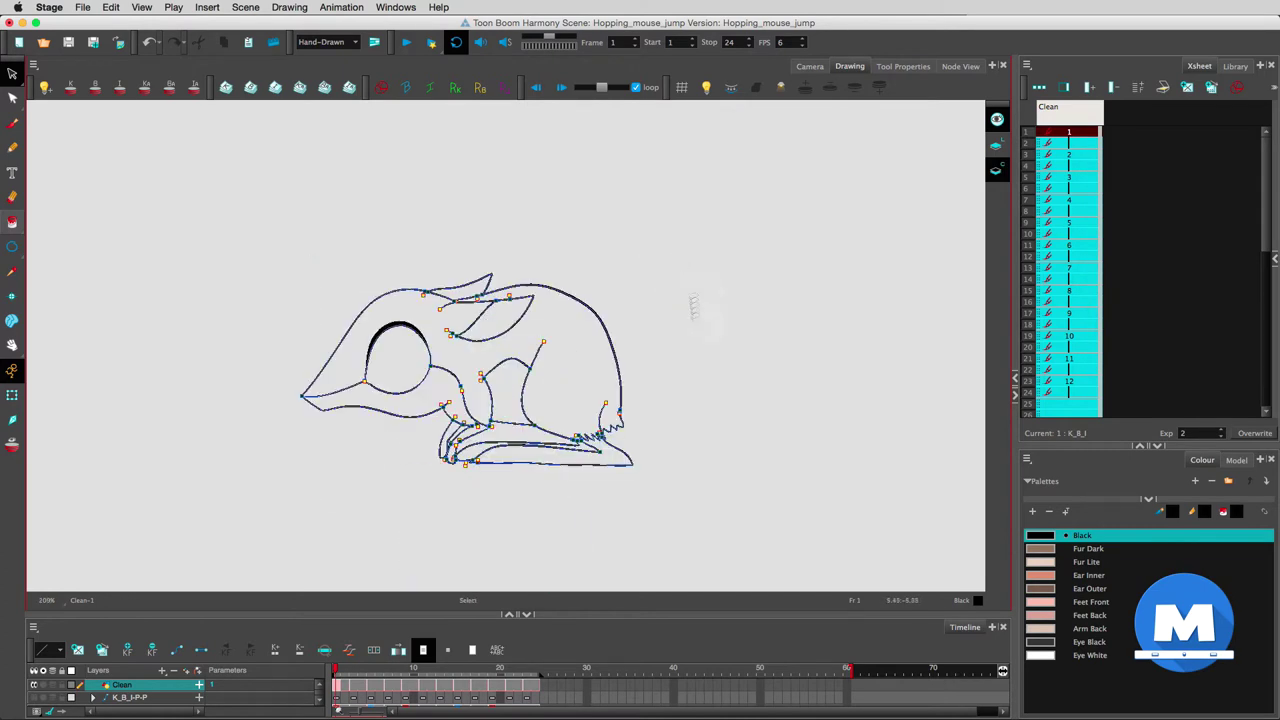
mouse_move(13, 224)
left_mouse_down()
mouse_move(60, 232)
mouse_move(100, 260)
mouse_move(100, 243)
left_mouse_up()
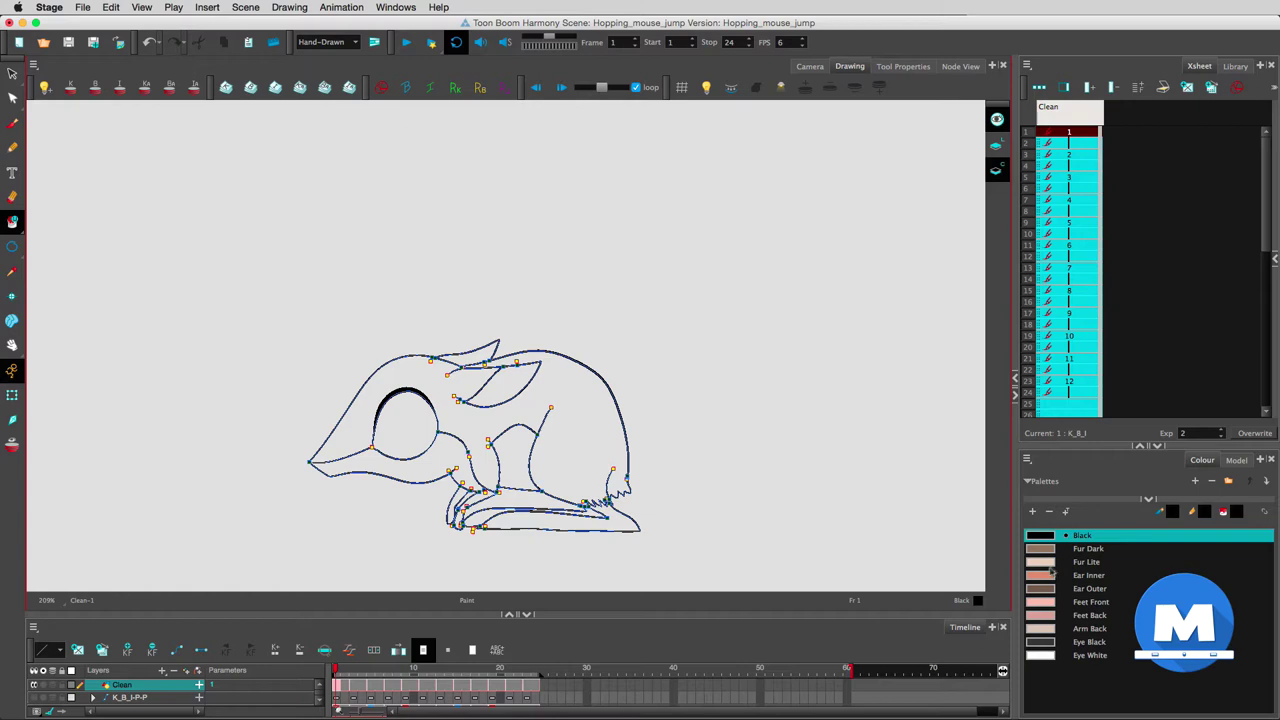
left_click(1044, 548)
left_click(582, 433)
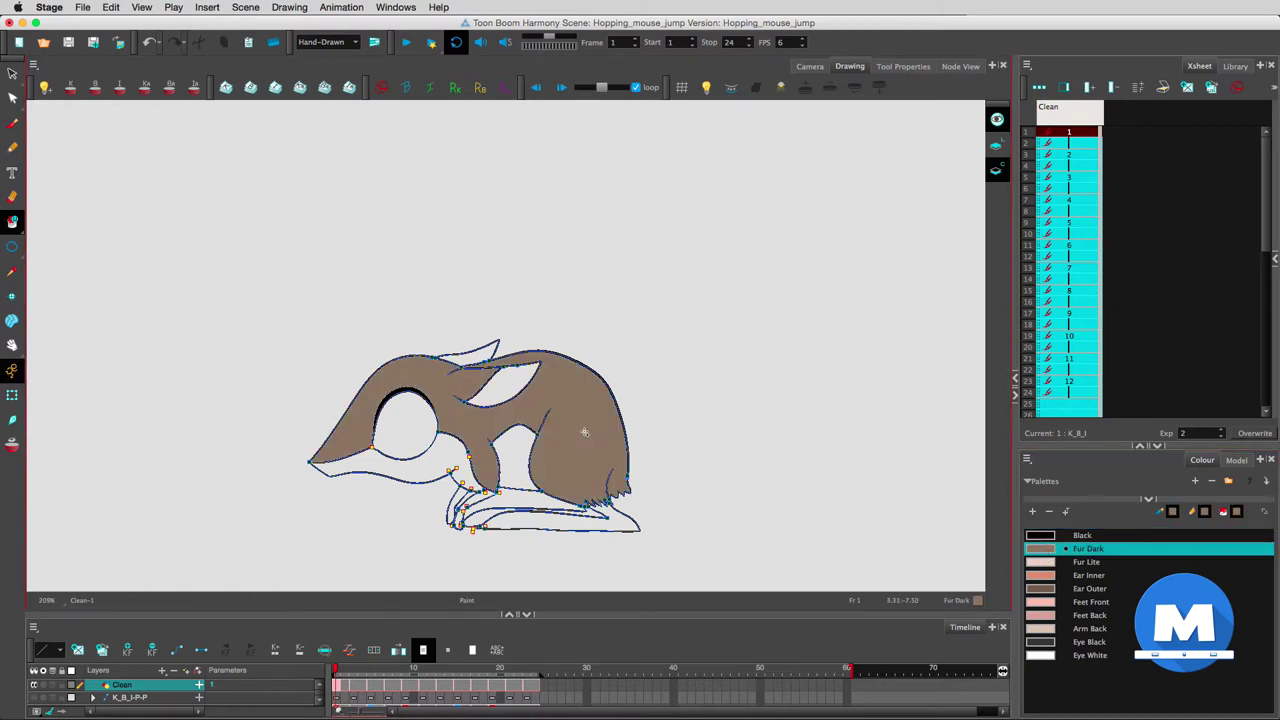
Step: Fill the mouse's body with Fur Dark on drawings 2, 3 and 4
key("g")
scroll(542, 355, "down", 5)
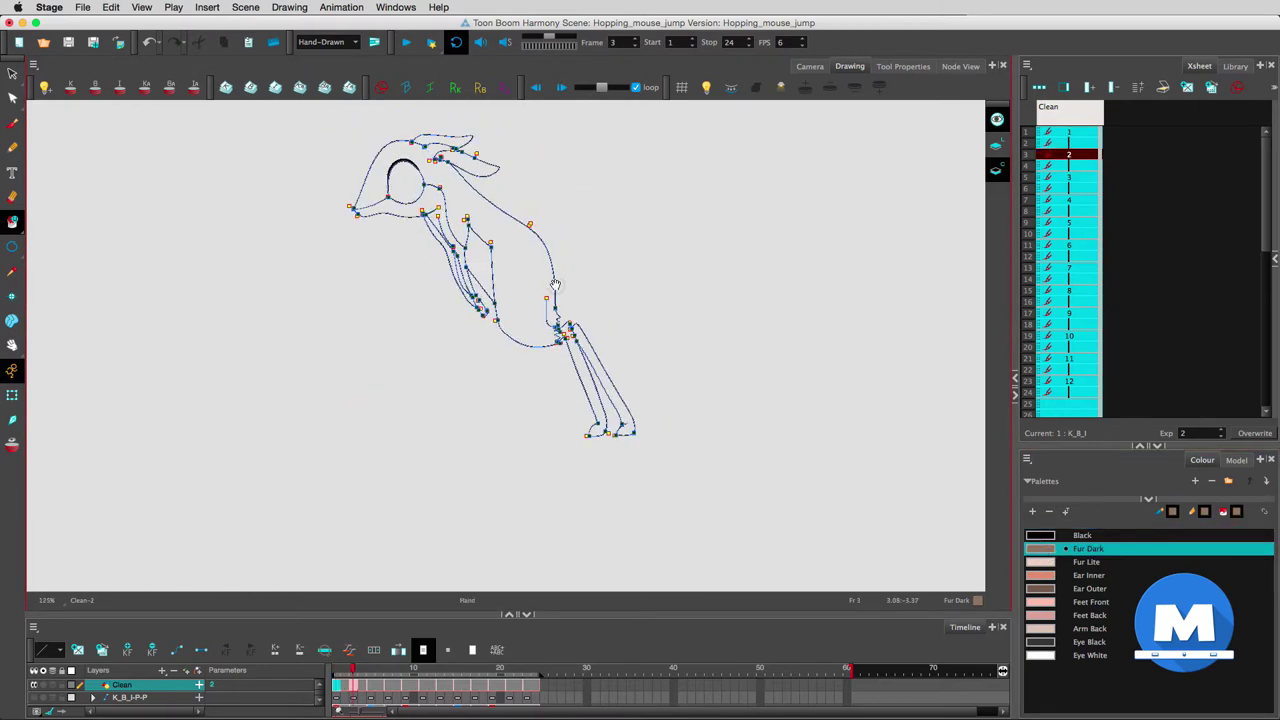
left_click(542, 355)
key("g")
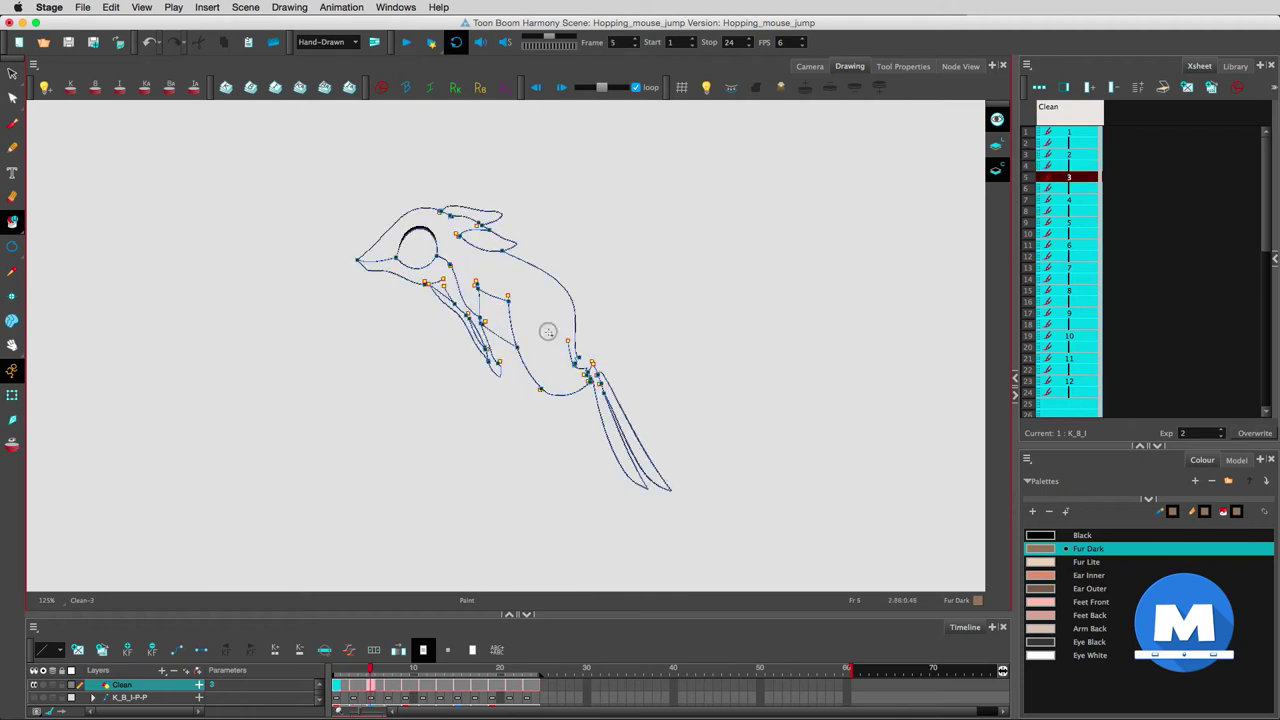
left_click(548, 332)
key("g")
left_click(546, 245)
Step: Fill the mouse's body with Fur Dark on drawings 5, 6 and 7
key("g")
left_click(552, 236)
key("g")
left_click(560, 226)
key("period")
key("g")
left_click(530, 275)
Step: Change the Paint tool's gap-closing option and fill the mouse's body on drawing 8 with Fur Dark
key("g")
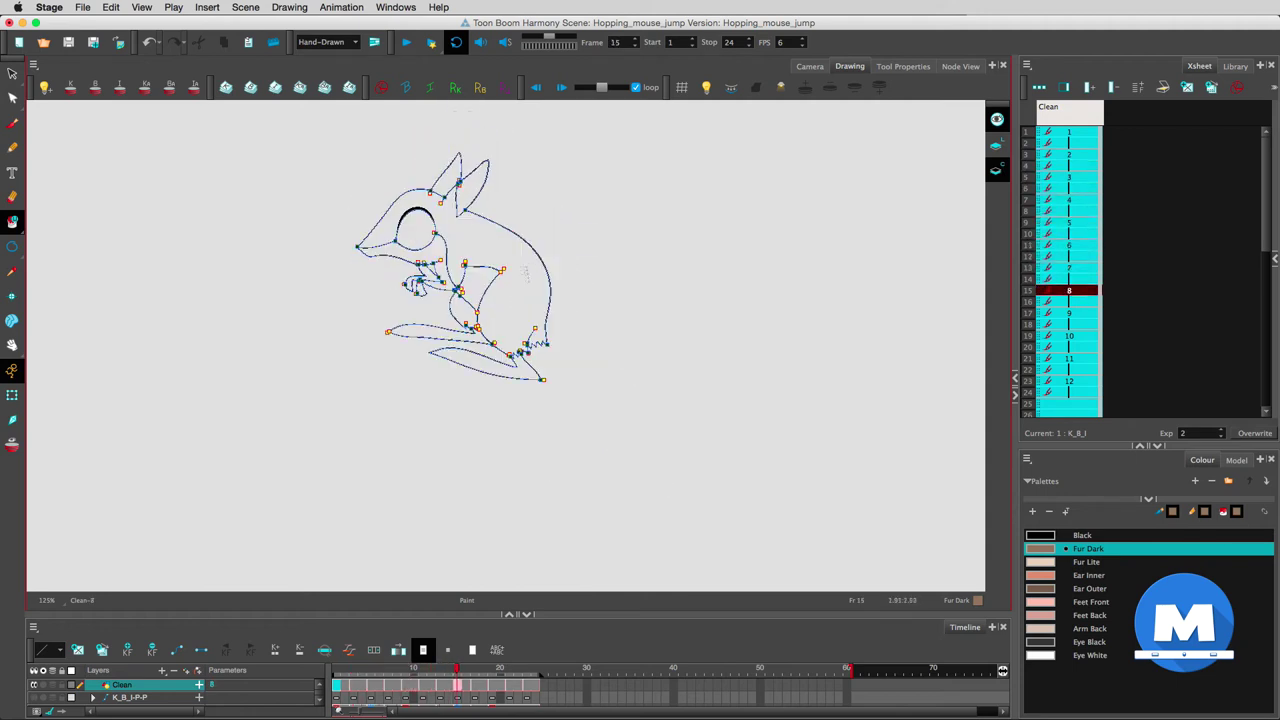
scroll(512, 270, "up", 5)
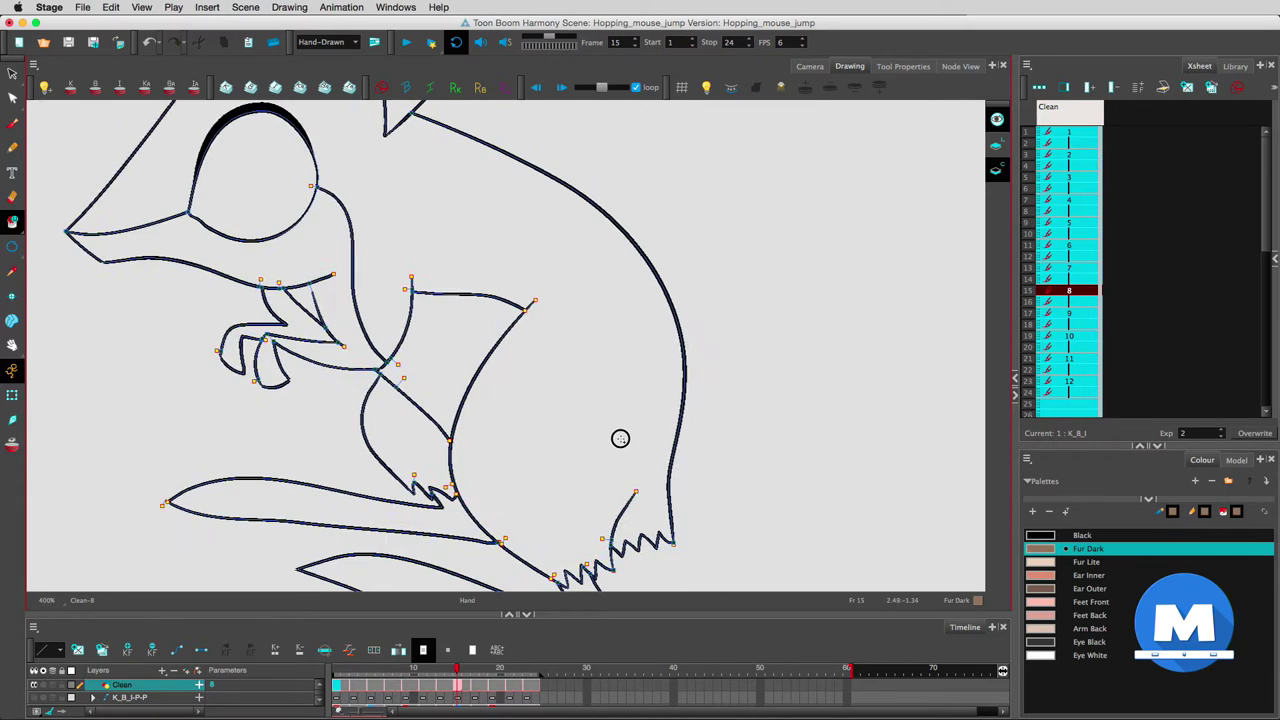
left_click_drag(642, 445, 633, 442)
left_click(893, 67)
left_click(56, 182)
left_click(92, 216)
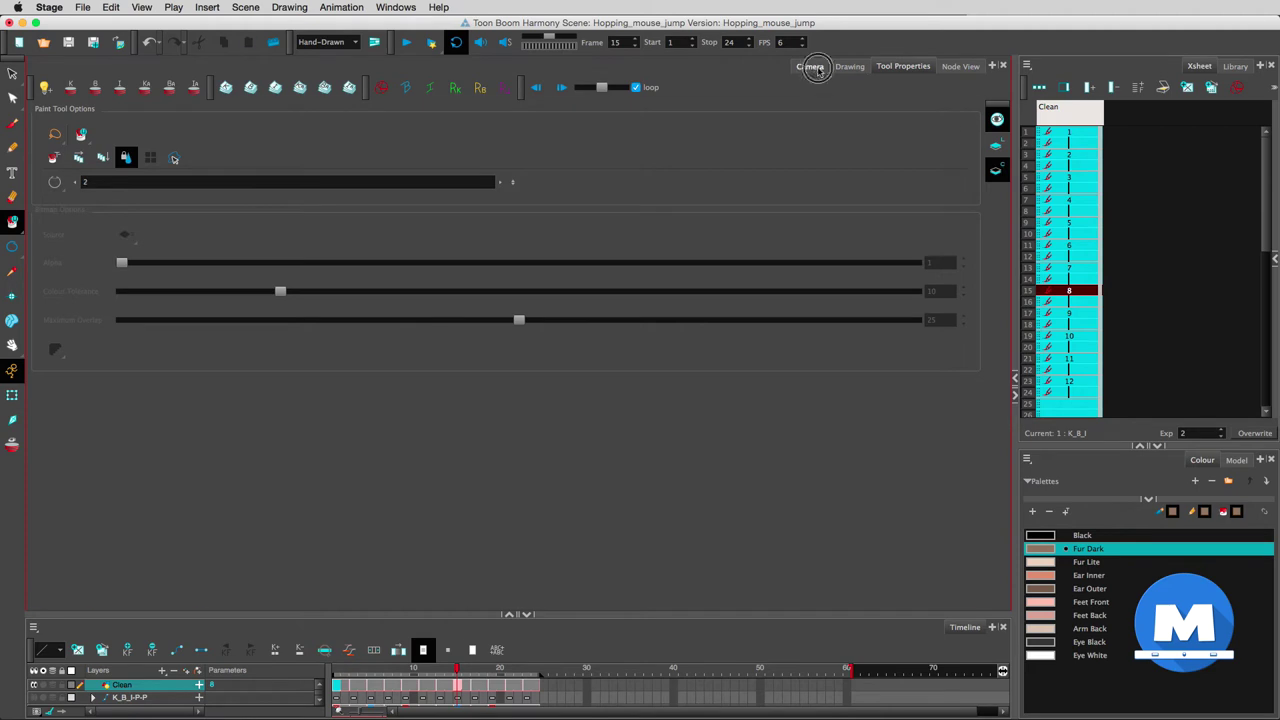
left_click(849, 66)
left_click(571, 280)
Step: Fill the mouse's body with Fur Dark on drawings 9 and 10
scroll(578, 342, "down", 3)
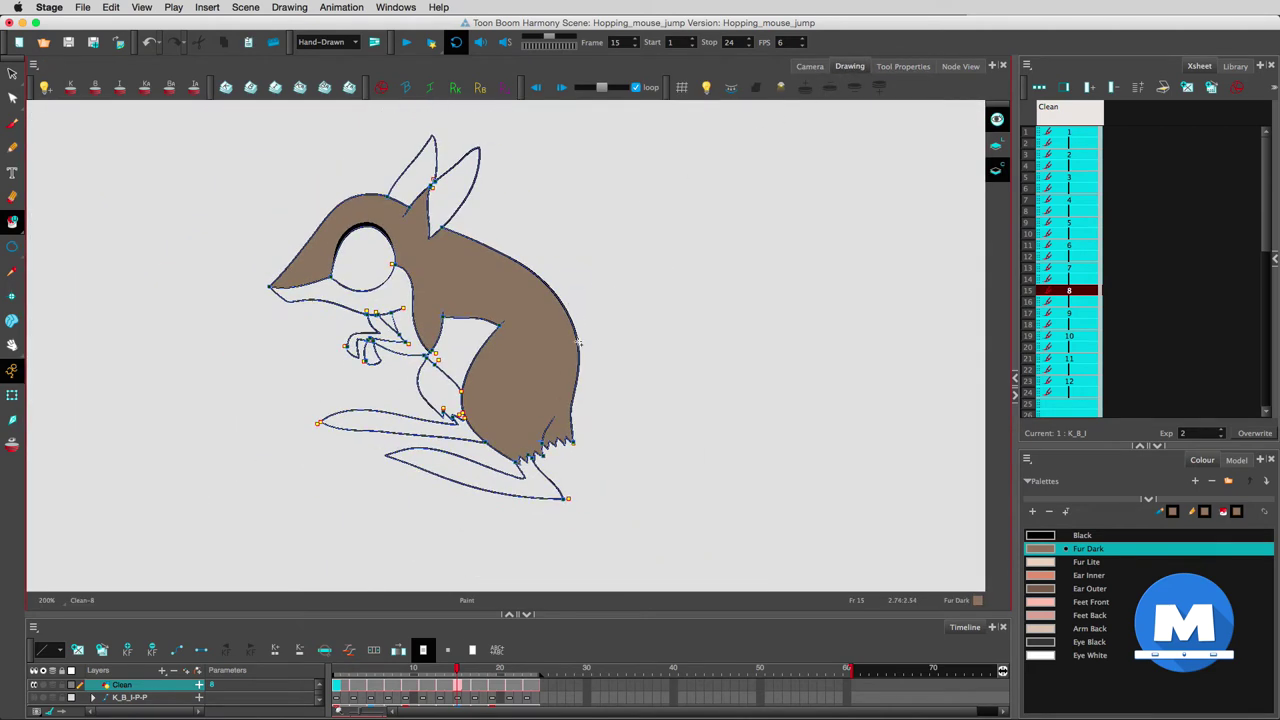
key("period")
key("period")
left_click(551, 397)
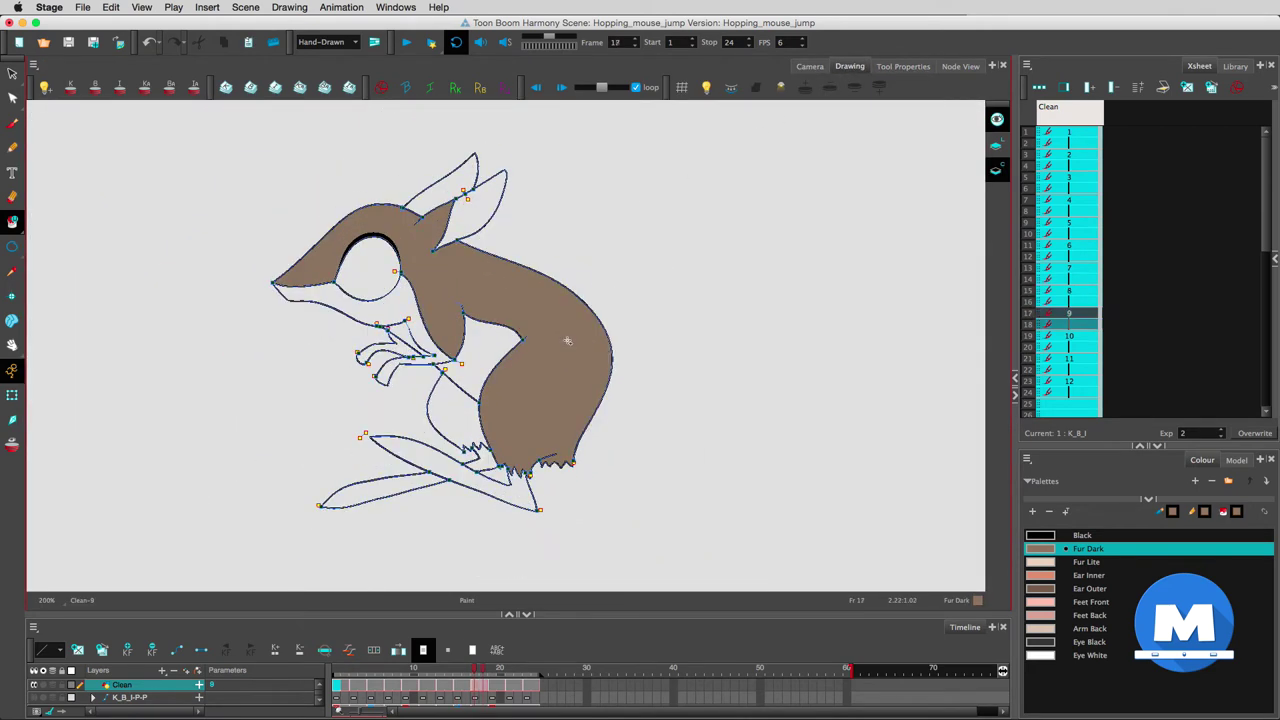
key("period")
key("period")
left_click(558, 321)
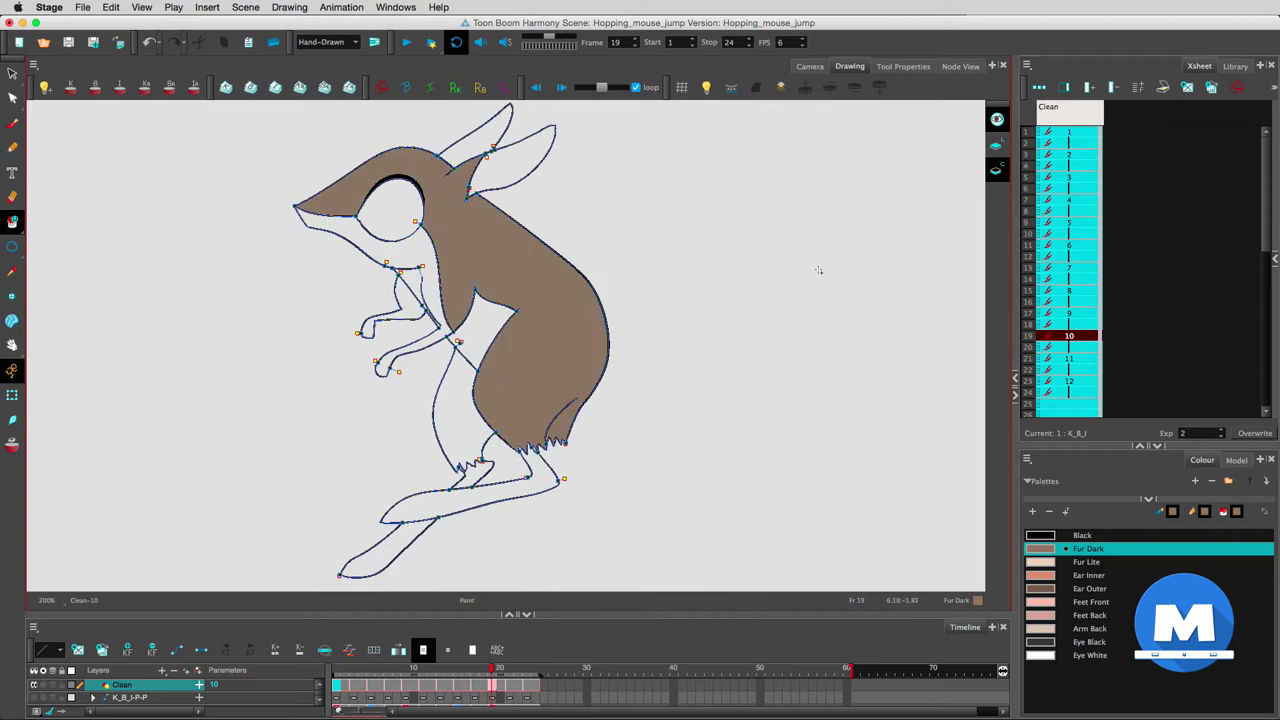
Step: Add a palette colour named Back Leg, darken it to a value (V) of 47, and fill drawing 10's far hind leg with it
left_click(1035, 512)
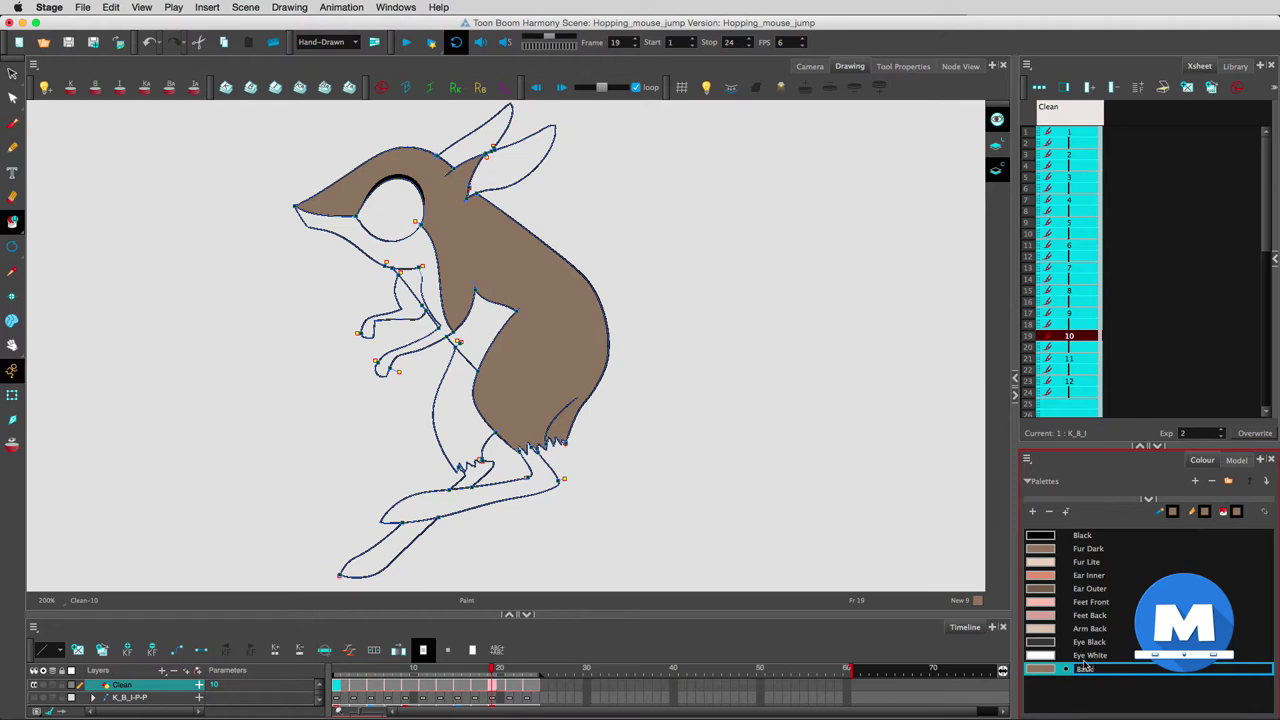
key("Return")
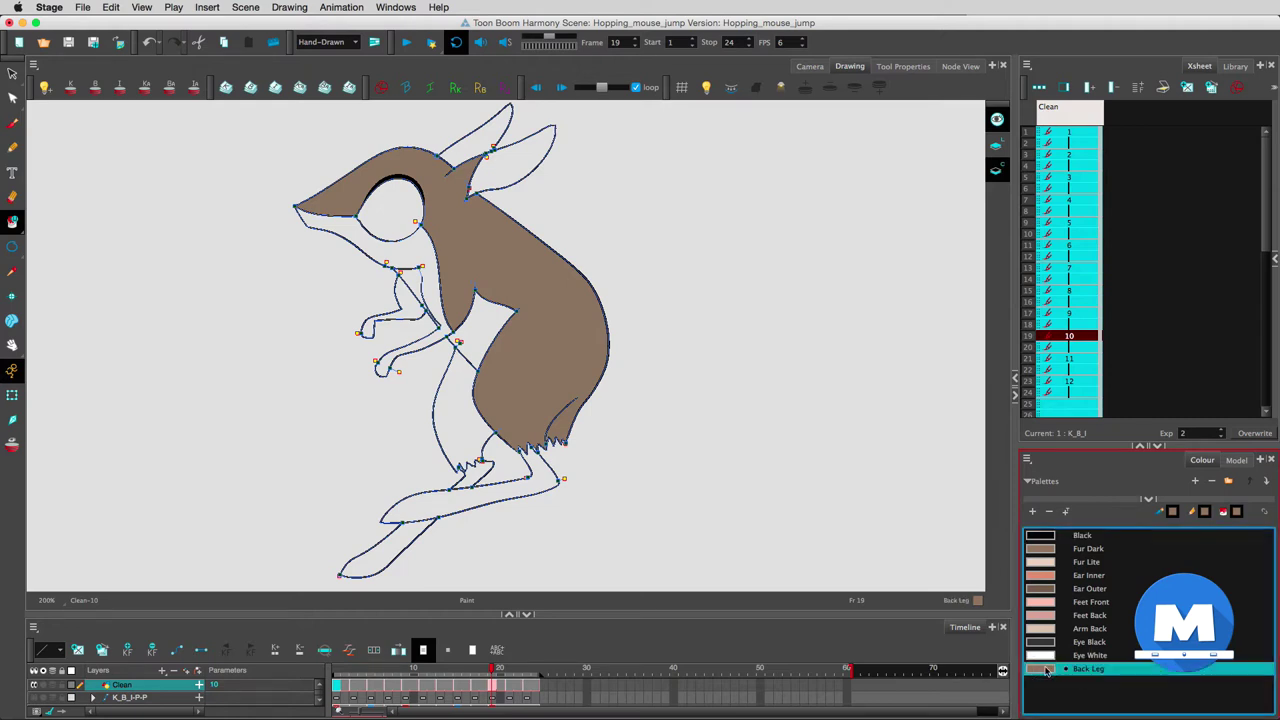
double_click(1088, 668)
left_click(880, 231)
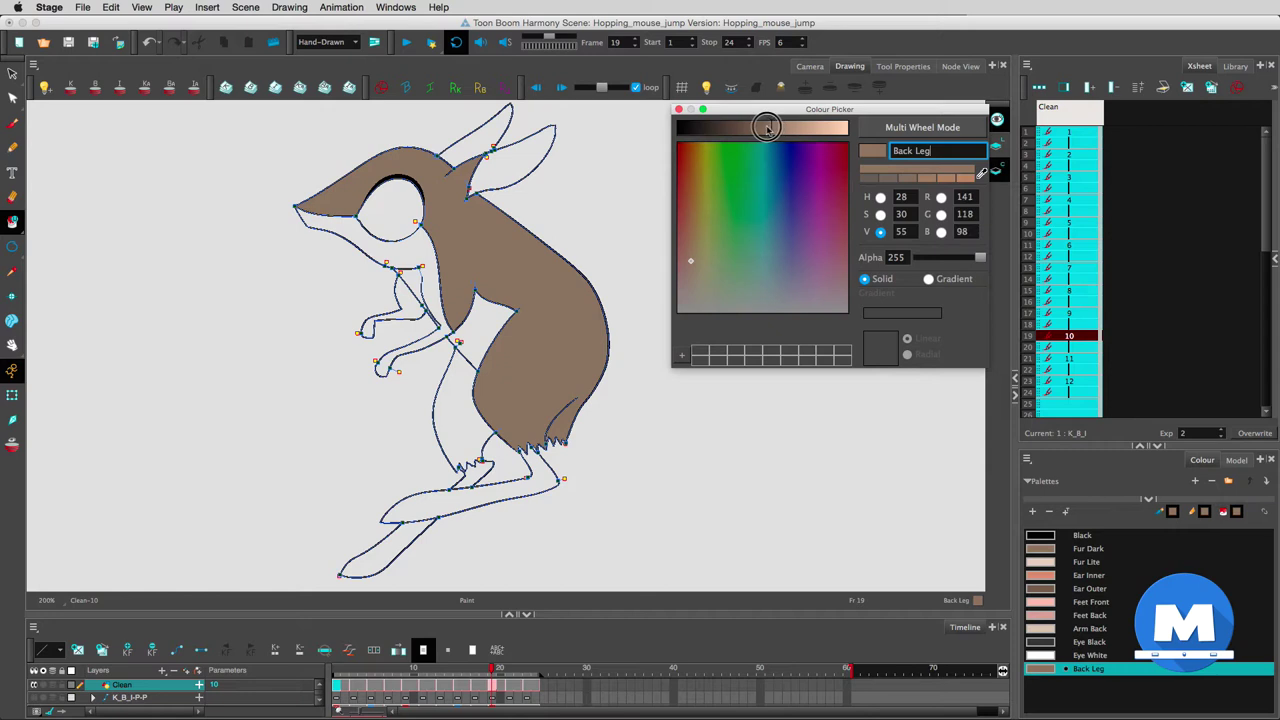
left_click_drag(767, 128, 757, 128)
left_click(467, 436)
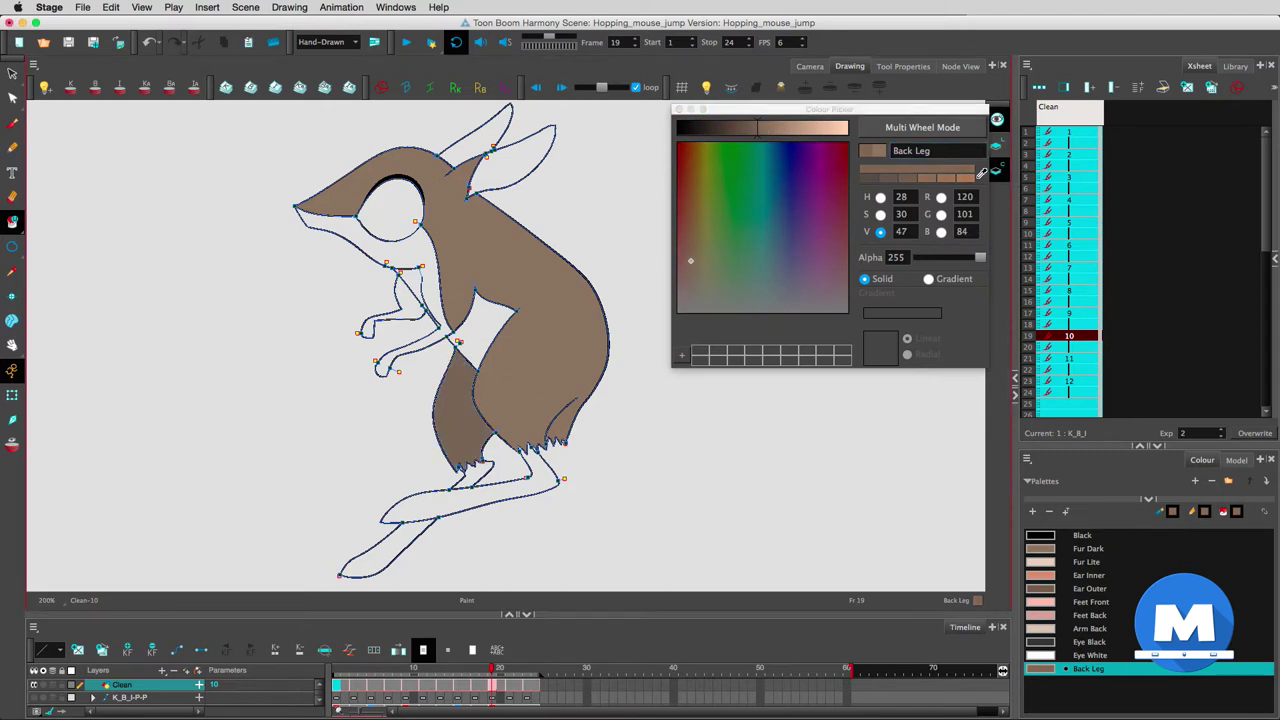
left_click(679, 109)
Step: Fill the mouse's body on drawing 11 with Fur Dark
key("g")
left_click(539, 477)
key("super+z")
left_click(1088, 548)
left_click(545, 457)
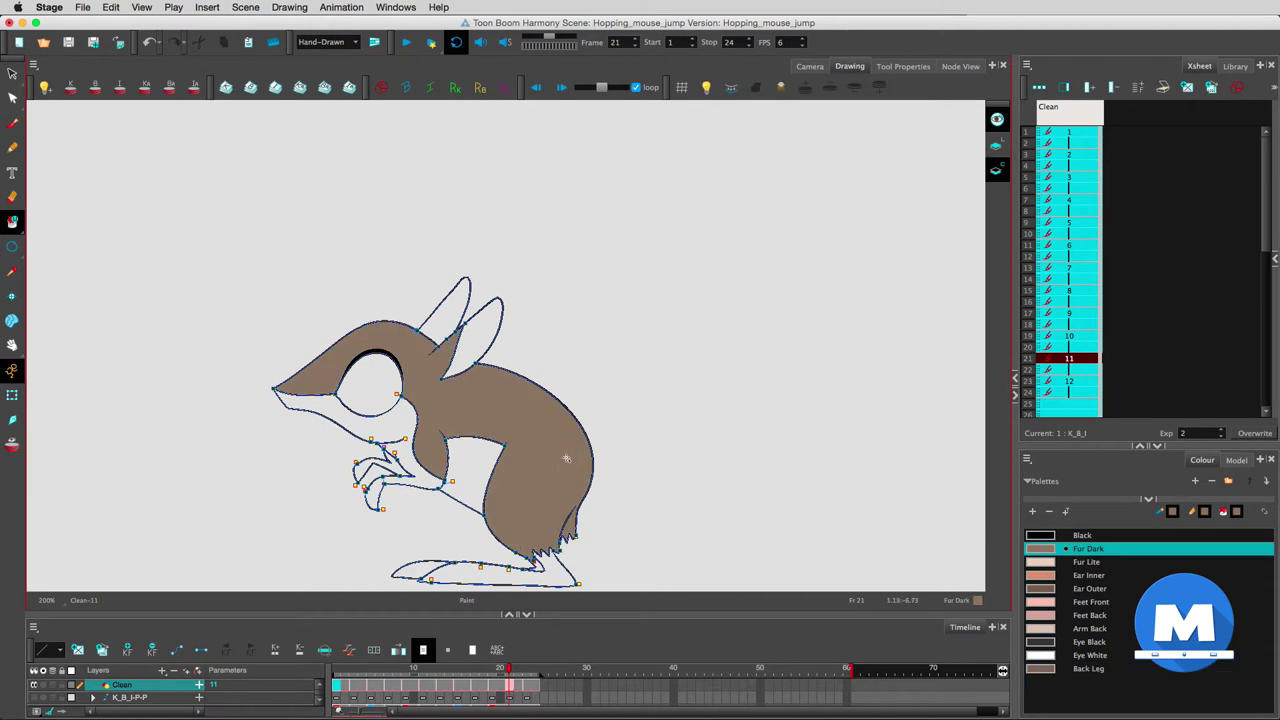
Step: Return to drawing 1 and fill the mouse's lower face and belly with Fur Lite
key("f")
key("f")
key("f")
key("f")
key("f")
key("f")
key("f")
key("f")
key("f")
key("f")
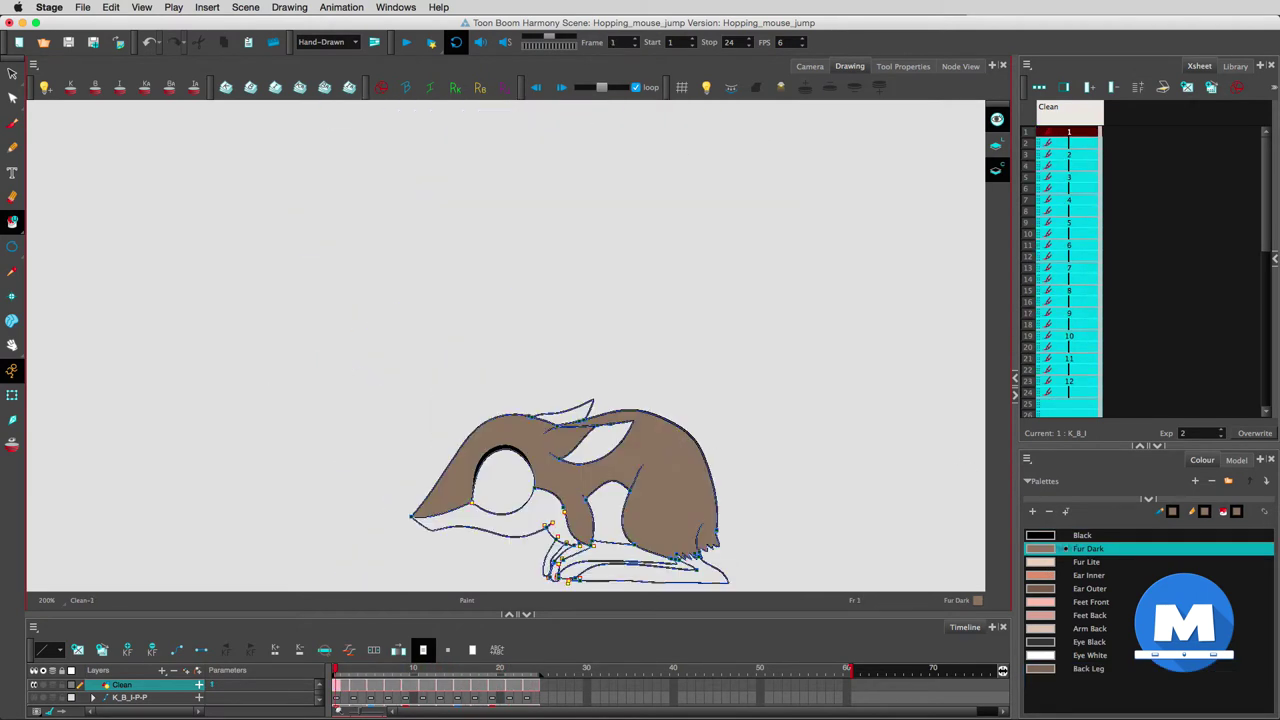
left_click(1050, 562)
left_click(534, 522)
left_click(609, 518)
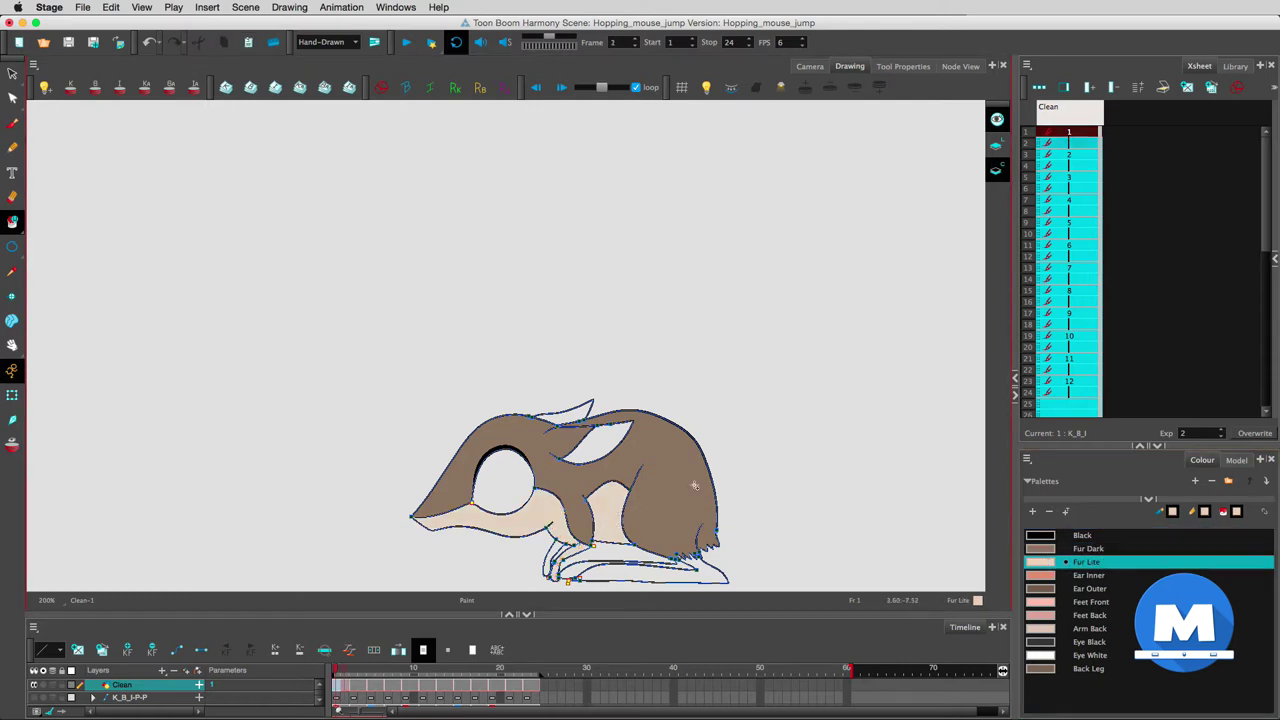
Step: Fill the lower face and belly with Fur Lite on drawings 2 and 3
key("g")
left_click(440, 188)
left_click(561, 268)
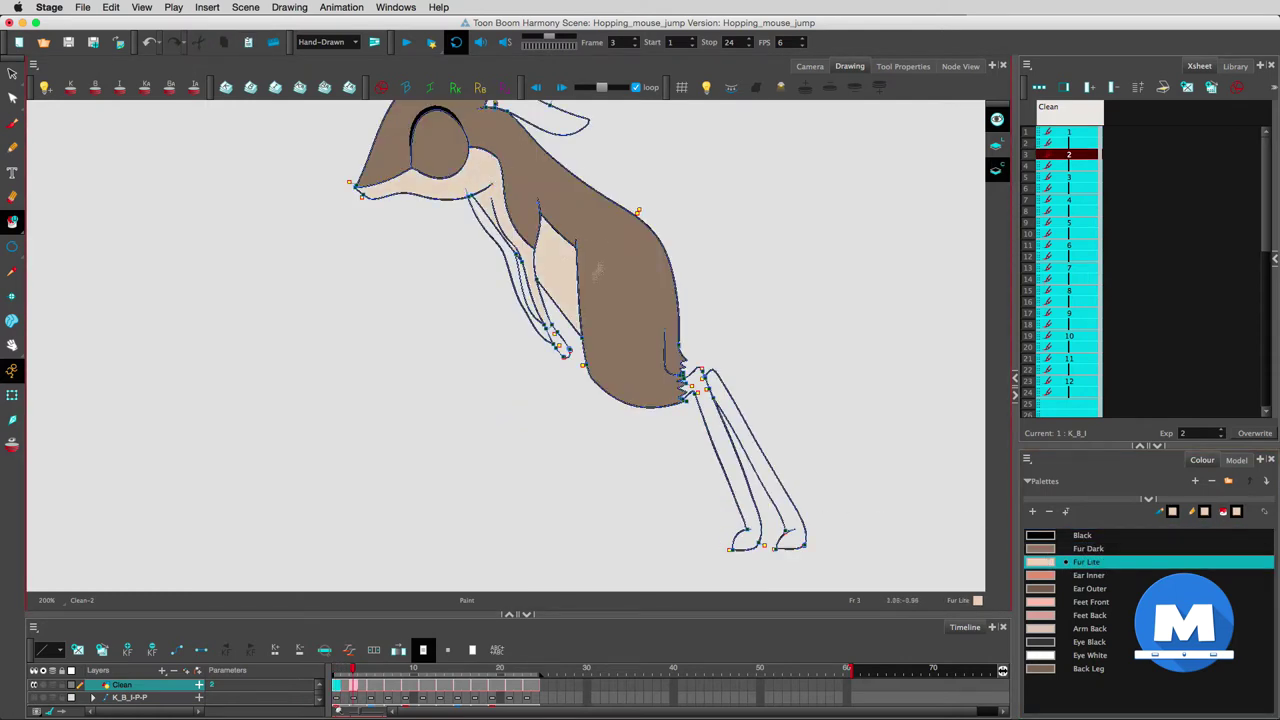
key("period")
key("period")
left_click_drag(655, 216, 637, 350)
key("1")
left_click(460, 241)
Step: Fill the lower face and belly with Fur Lite on drawings 4 and 5
key("g")
left_click(458, 181)
left_click(520, 230)
key("g")
left_click(440, 160)
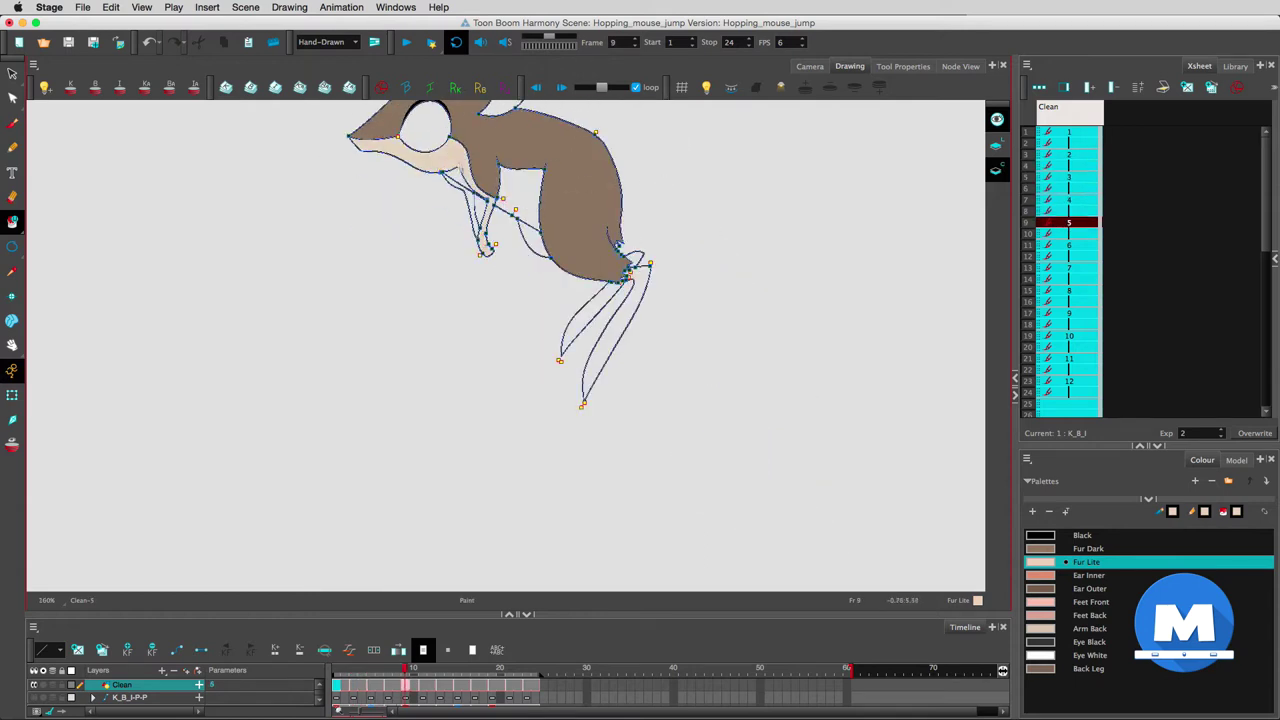
left_click(520, 194)
Step: Fill the lower face and belly with Fur Lite on drawings 6 and 7
key("g")
left_click(445, 158)
left_click(513, 170)
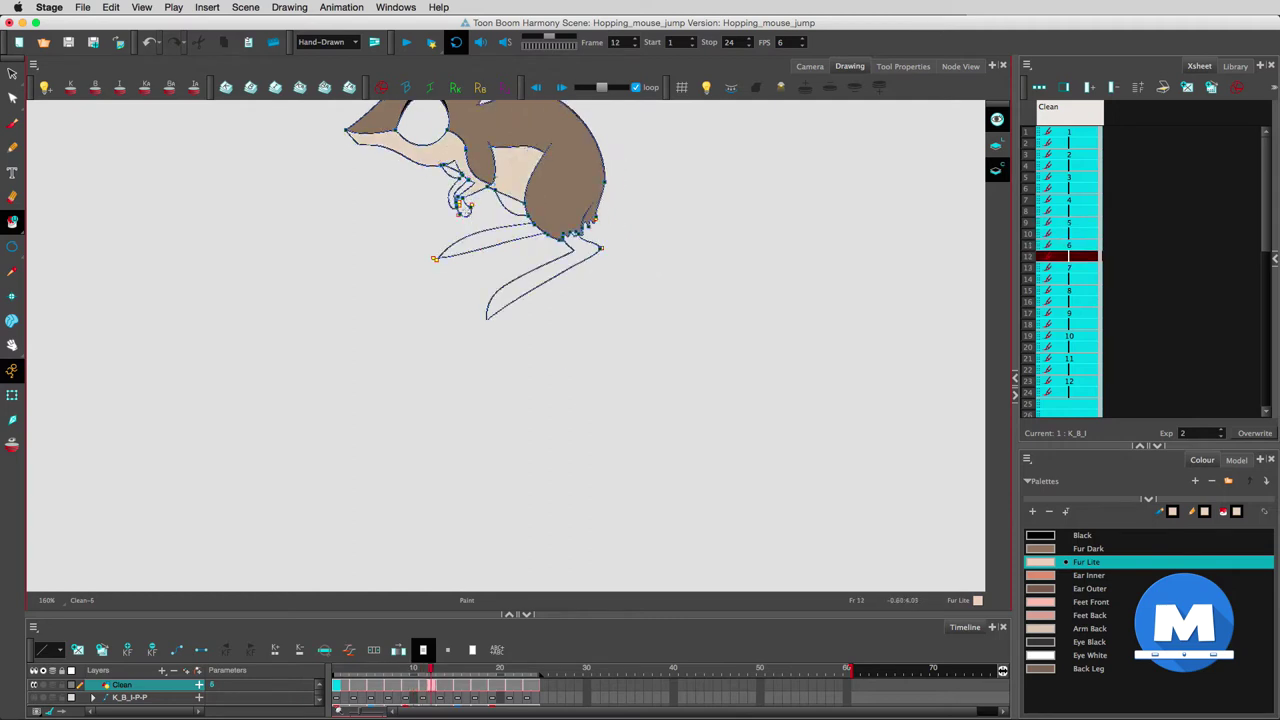
key("g")
left_click(452, 206)
left_click(510, 232)
Step: Fill the lower face and belly with Fur Lite on drawings 8 and 9
key("g")
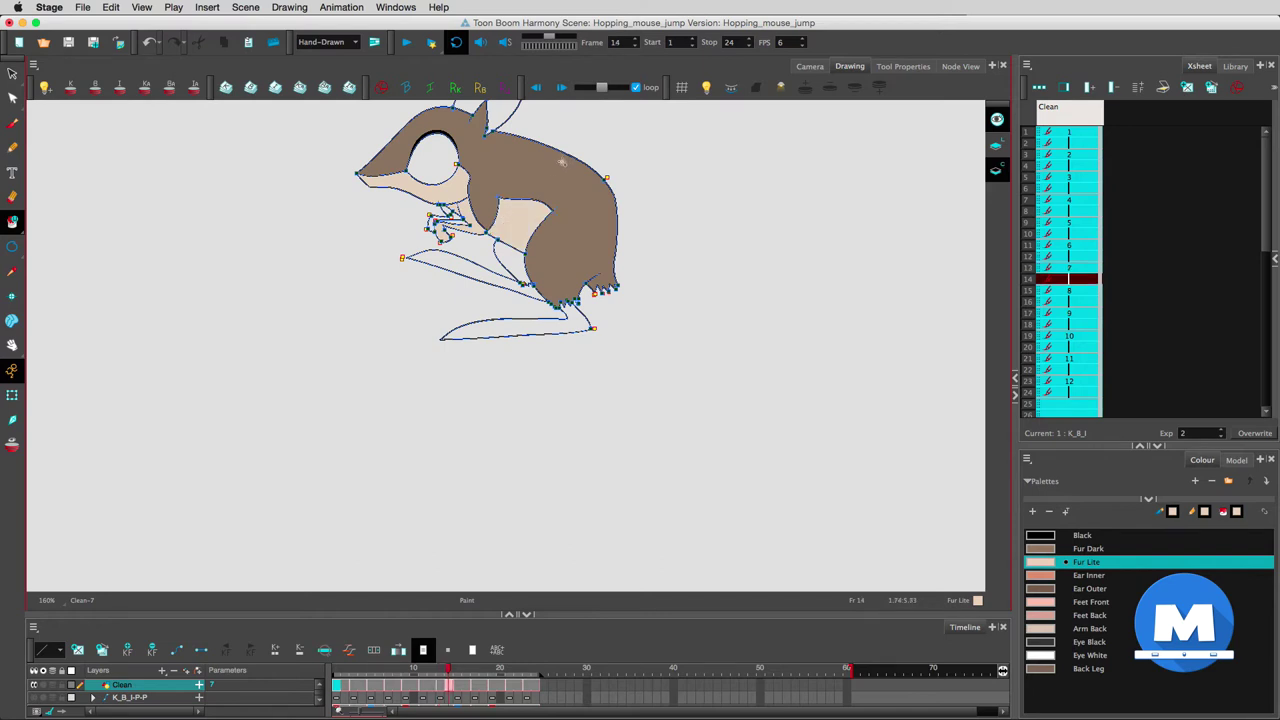
left_click(455, 216)
left_click(512, 257)
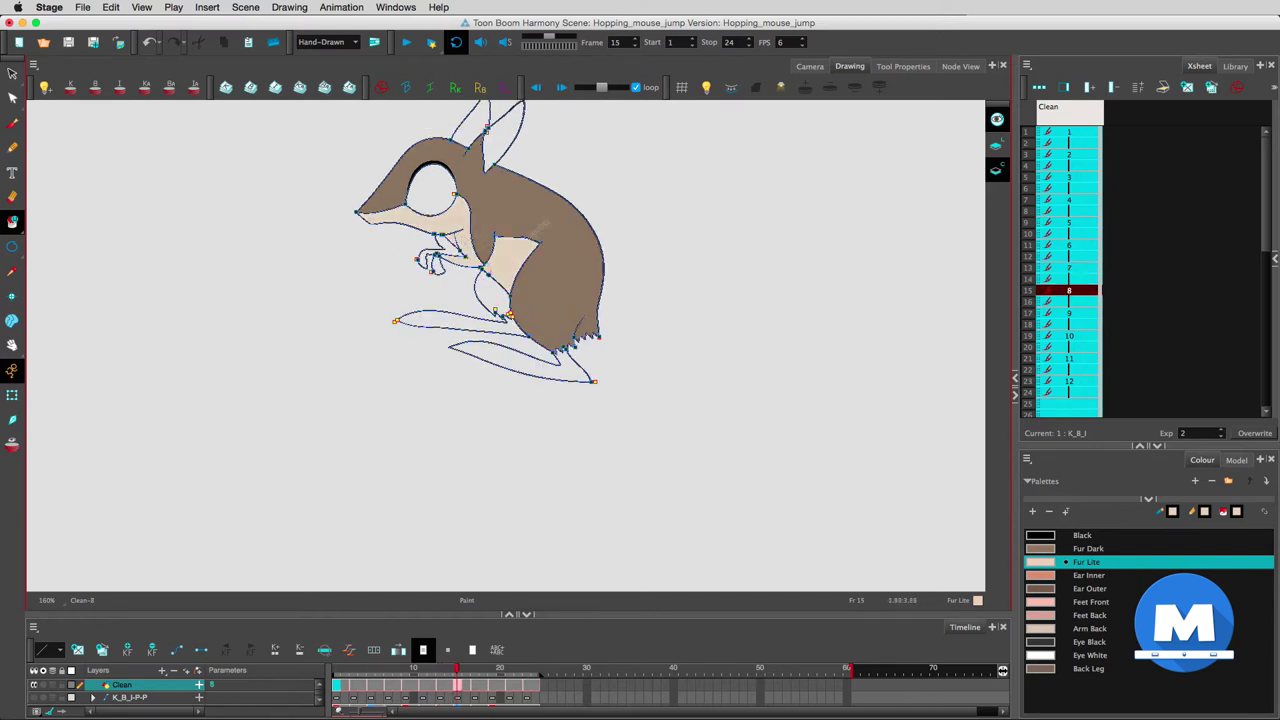
key("g")
left_click(445, 285)
left_click(514, 318)
Step: Fill the light fur areas of the face, chest and belly on drawing 10 with Fur Lite
key("period")
key("period")
left_click(420, 402)
left_click(432, 398)
left_click(481, 422)
Step: Fill the lower face and belly with Fur Lite on drawings 11 and 12
key("period")
key("period")
left_click_drag(500, 371, 497, 242)
left_click(416, 384)
left_click(472, 419)
key("period")
key("period")
left_click(472, 424)
left_click(540, 445)
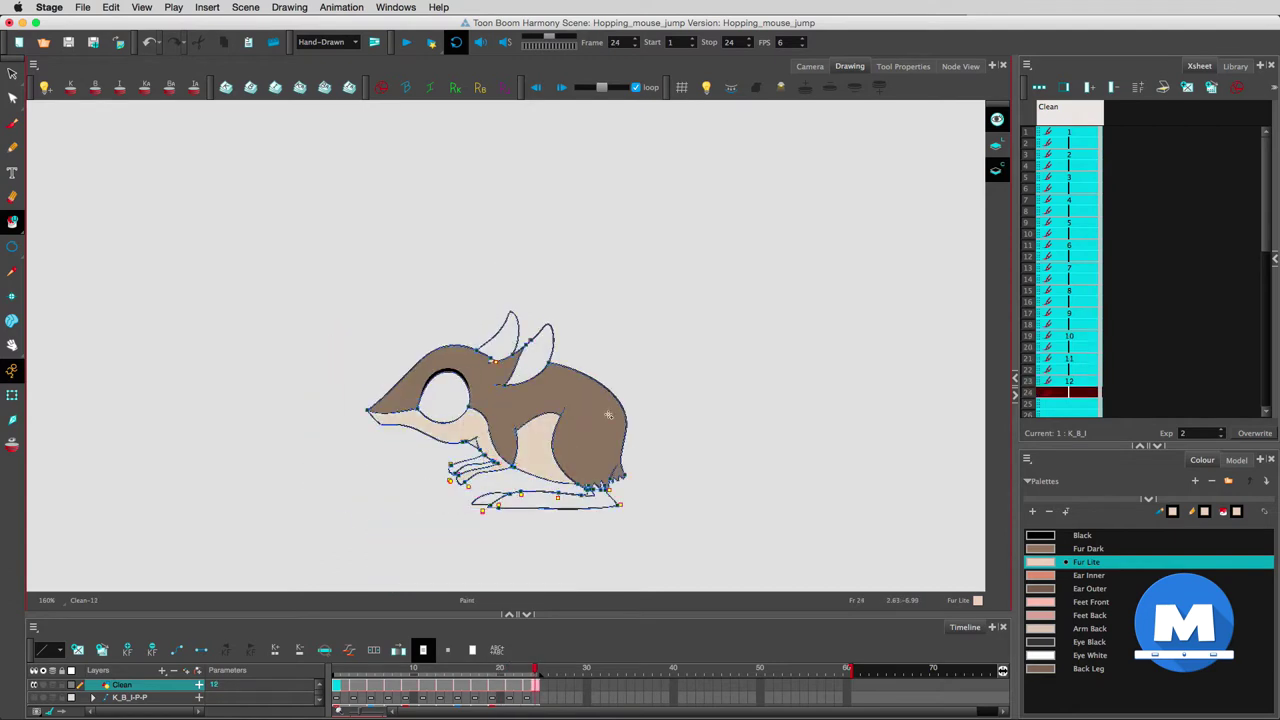
Step: Starting from drawing 1, fill the far hind leg with Back Leg wherever it shows, up to drawing 9
left_click(337, 685)
left_click(1088, 669)
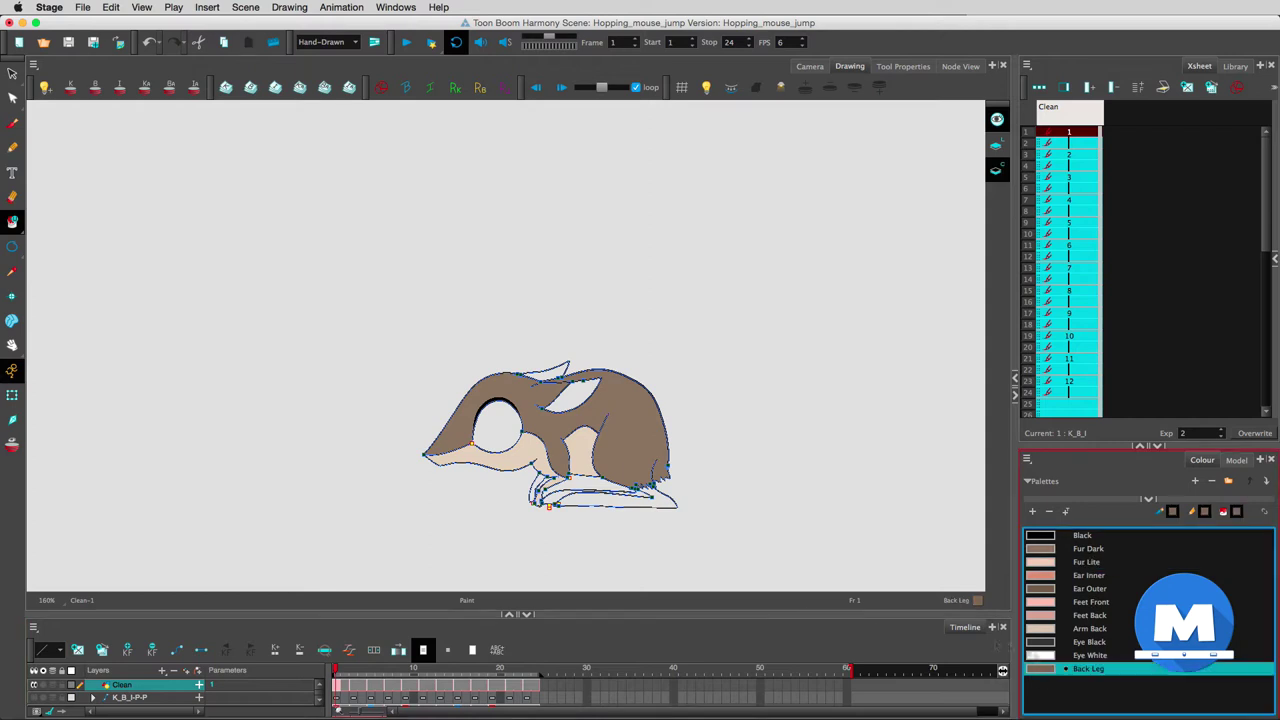
key("period")
key("period")
key("period")
key("period")
key("period")
key("period")
key("period")
key("period")
key("period")
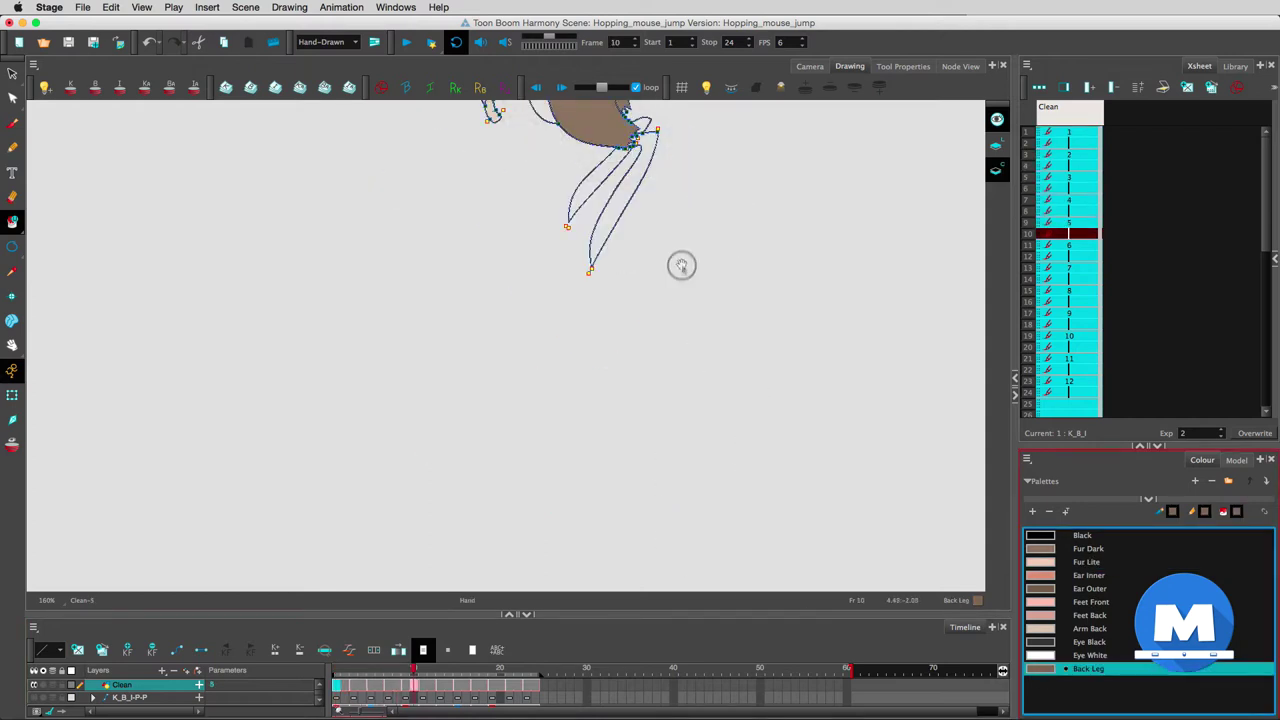
key("period")
key("period")
key("period")
key("period")
key("period")
key("period")
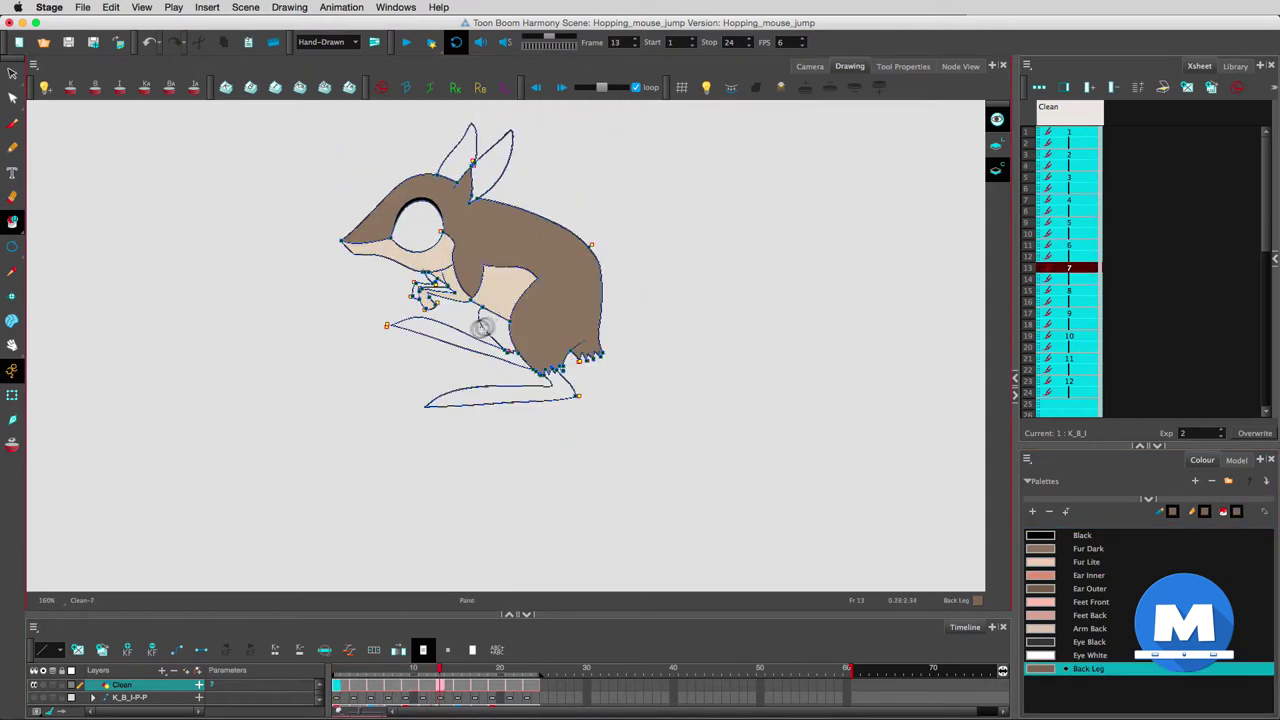
key("period")
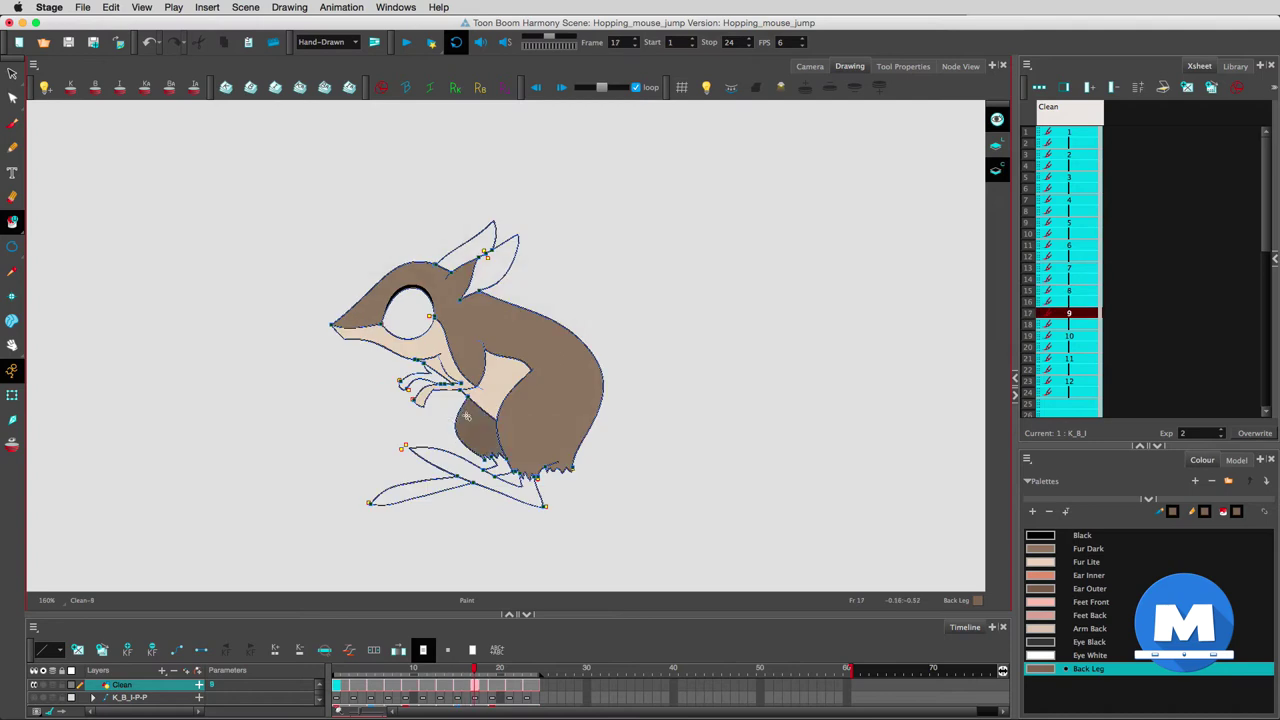
Step: Step through drawings 10 to 12 to check for unpainted far hind leg areas
key("period")
key("period")
key("comma")
key("period")
key("period")
key("period")
key("period")
key("period")
key("comma")
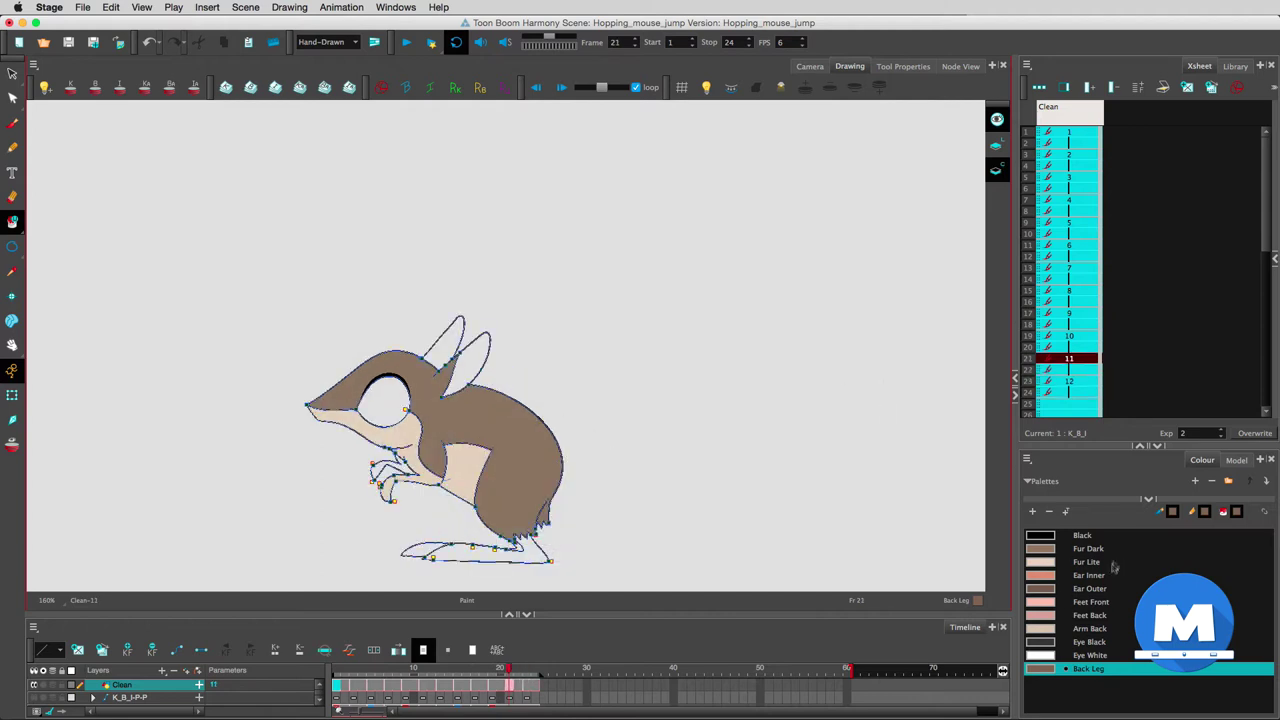
Step: Starting from drawing 1, fill the far arm with Arm Back on drawings 1 to 4
left_click(1048, 628)
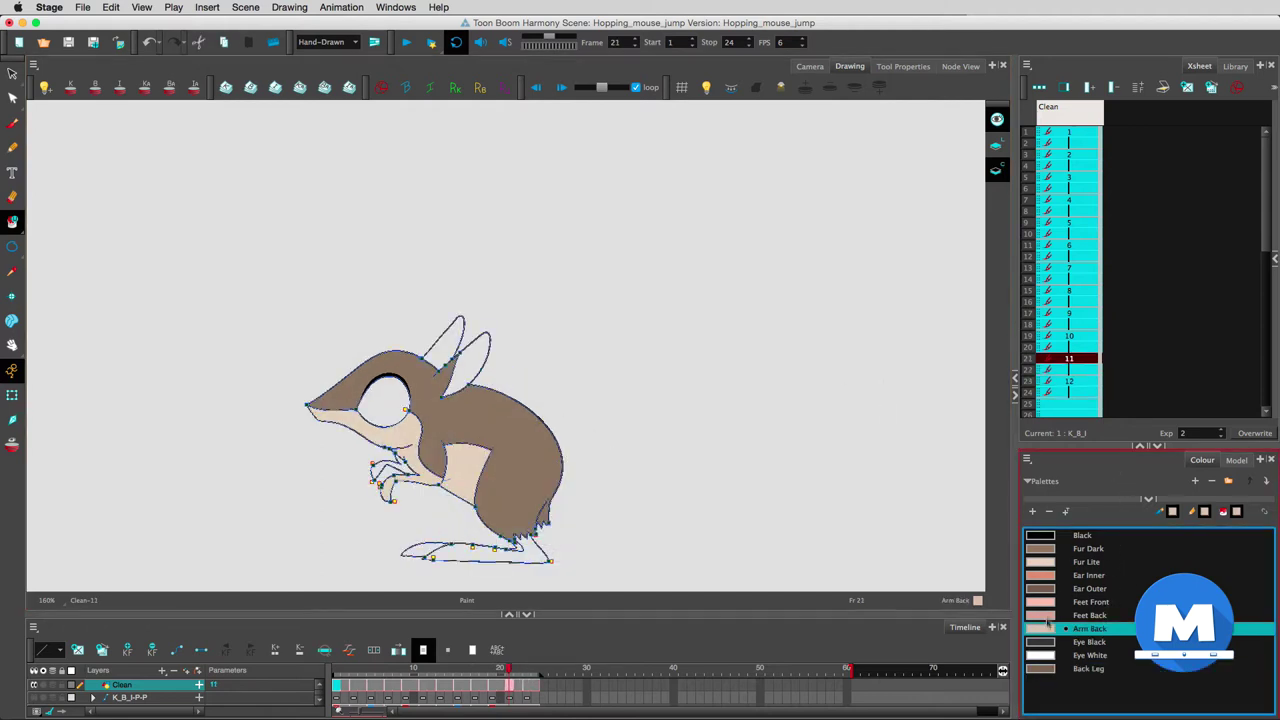
left_click(340, 687)
key("period")
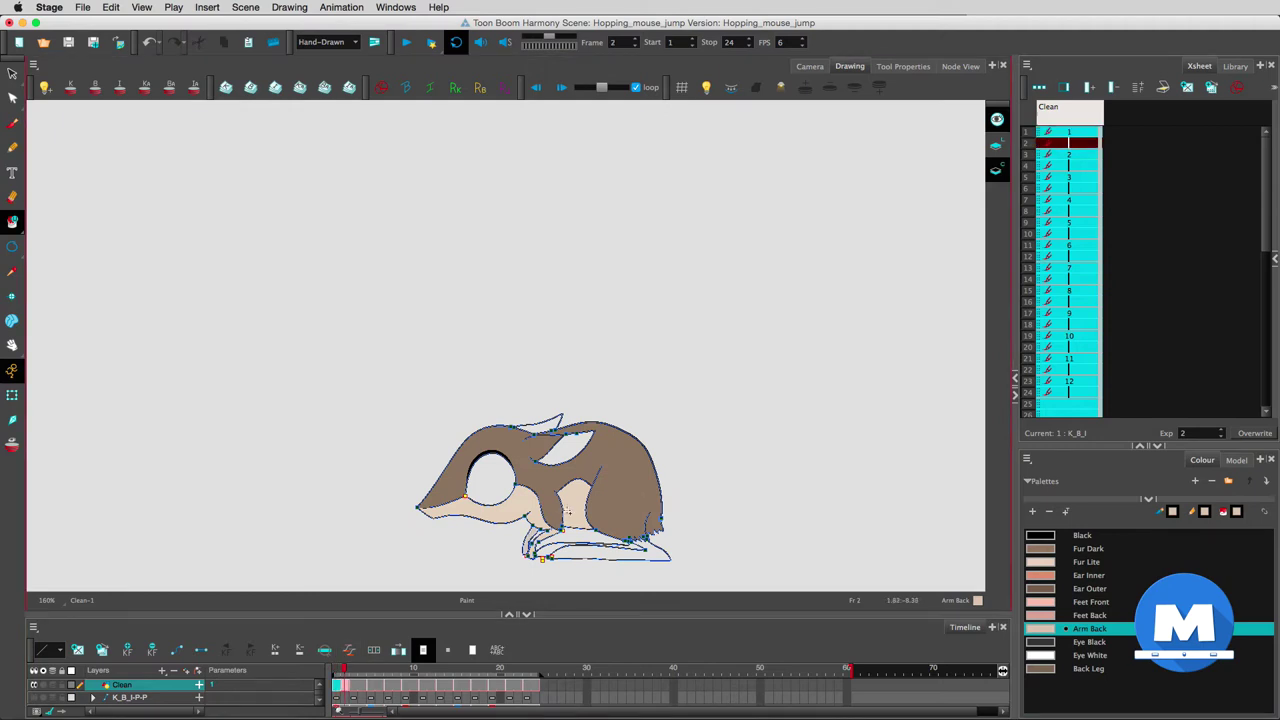
key("period")
key("period")
key("period")
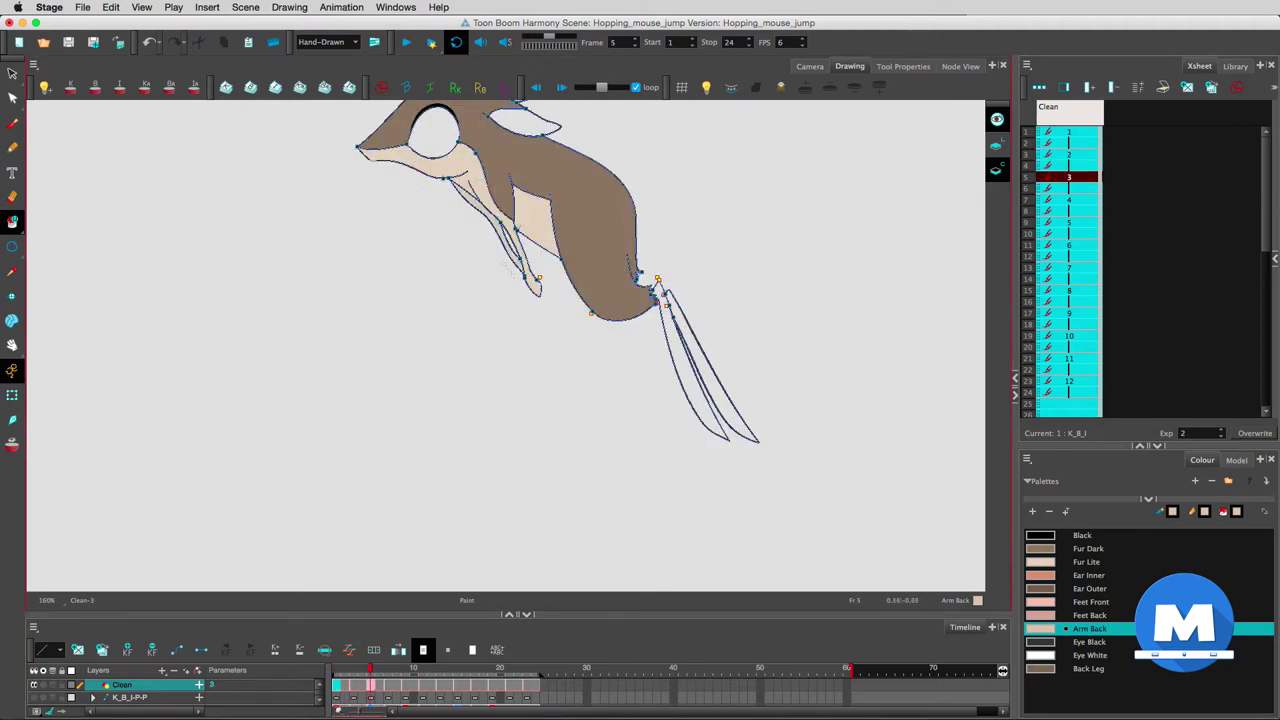
key("period")
key("period")
key("period")
key("period")
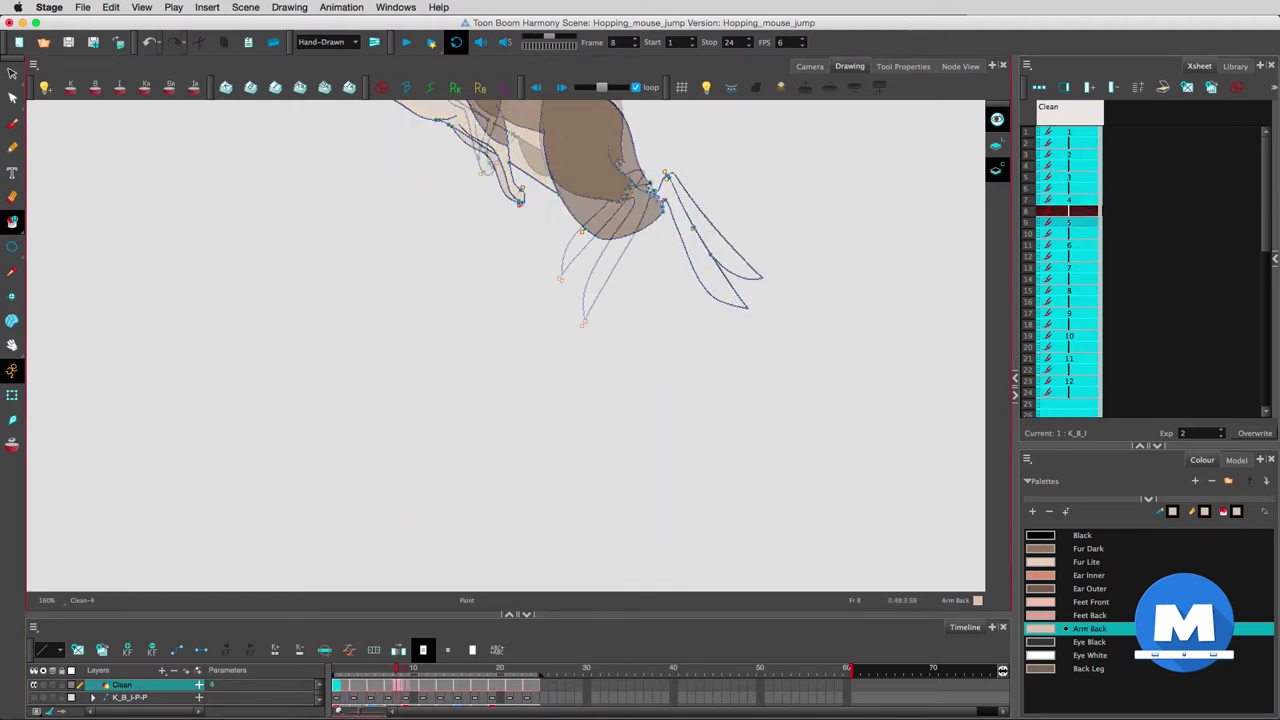
Step: Continue filling the far arm with Arm Back on drawings 5 to 8
key("period")
key("period")
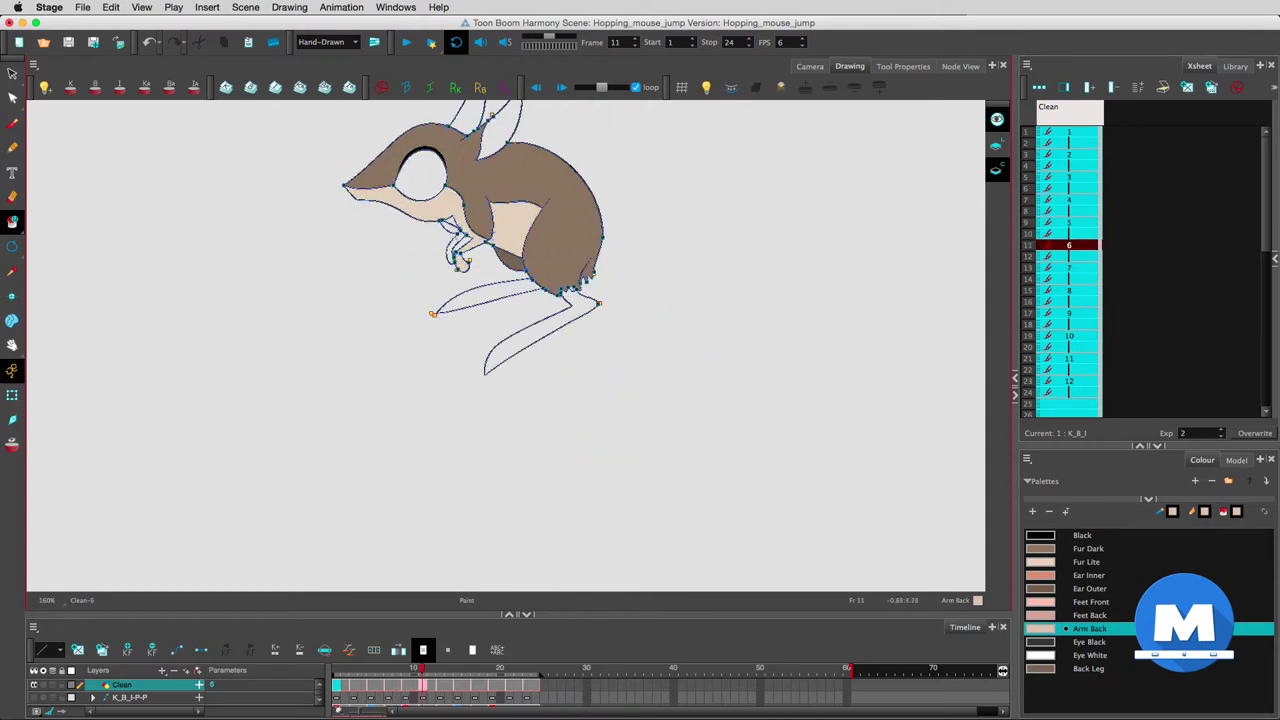
key("period")
key("period")
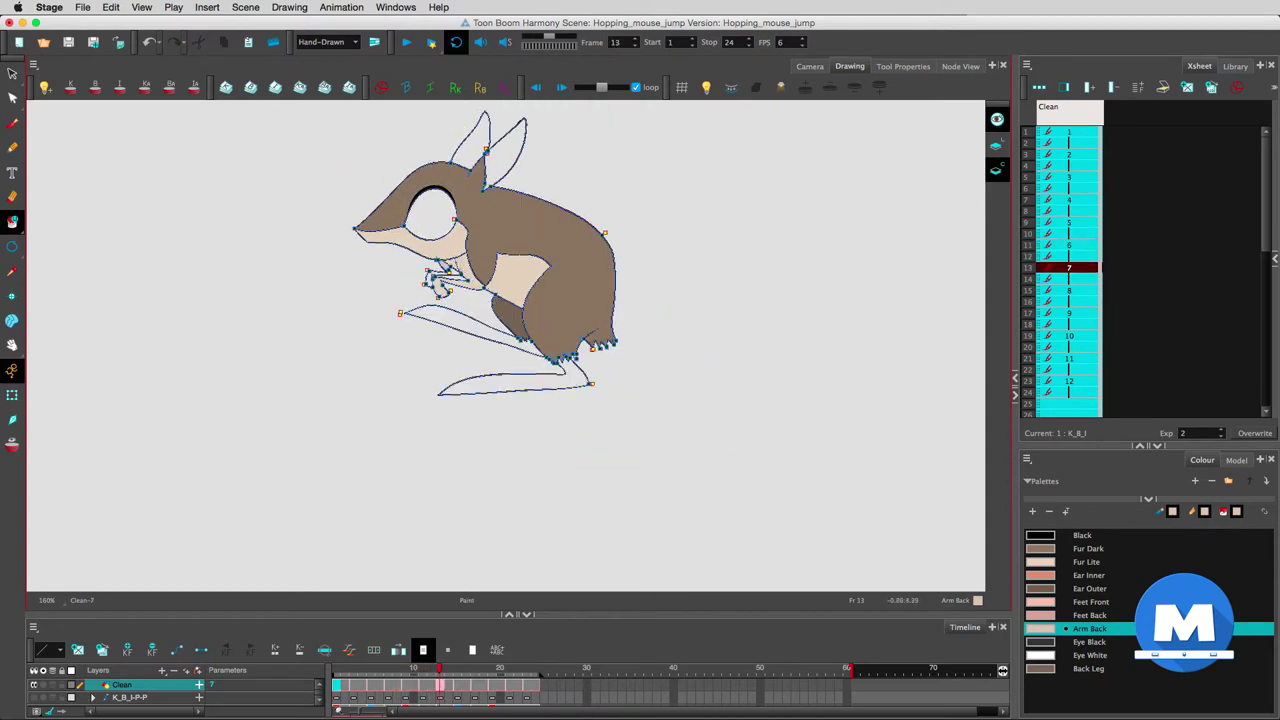
key("period")
key("period")
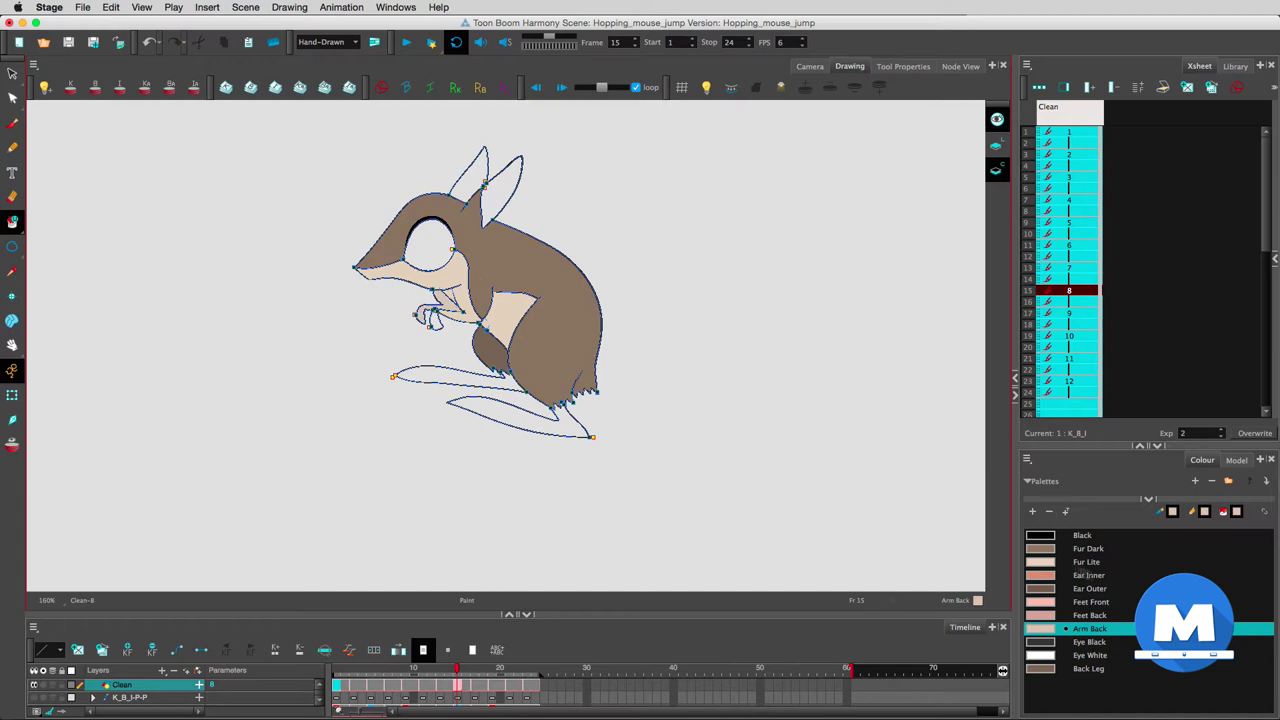
Step: Fill the far arm with Arm Back on the remaining drawings, 9 to 12
left_click(1088, 562)
key("period")
key("period")
key("period")
key("period")
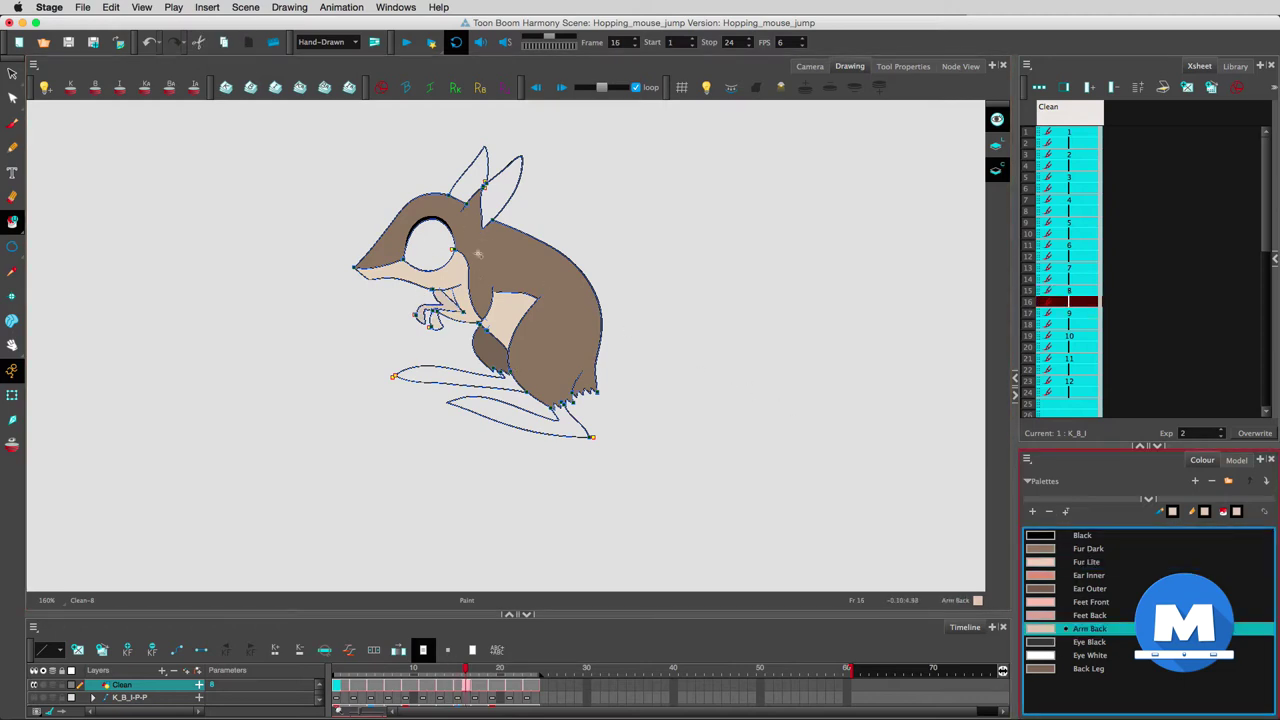
left_click(1045, 629)
key("period")
key("period")
key("period")
key("period")
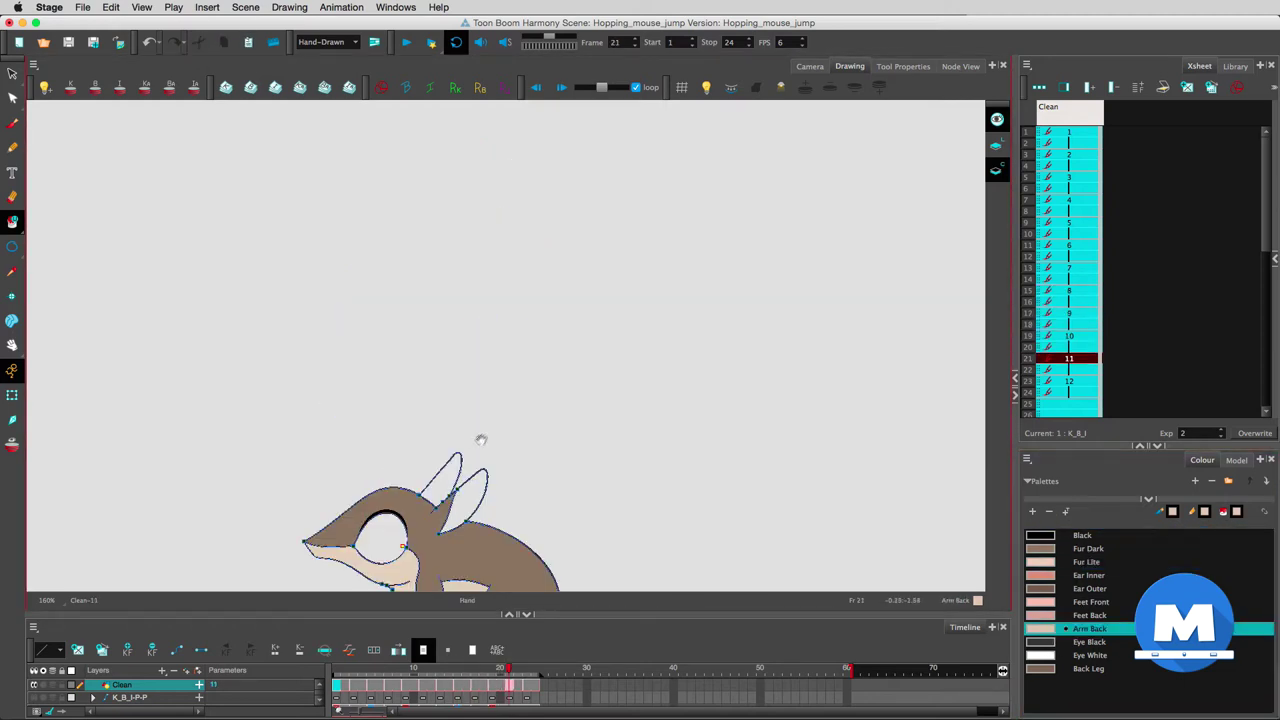
key("period")
key("period")
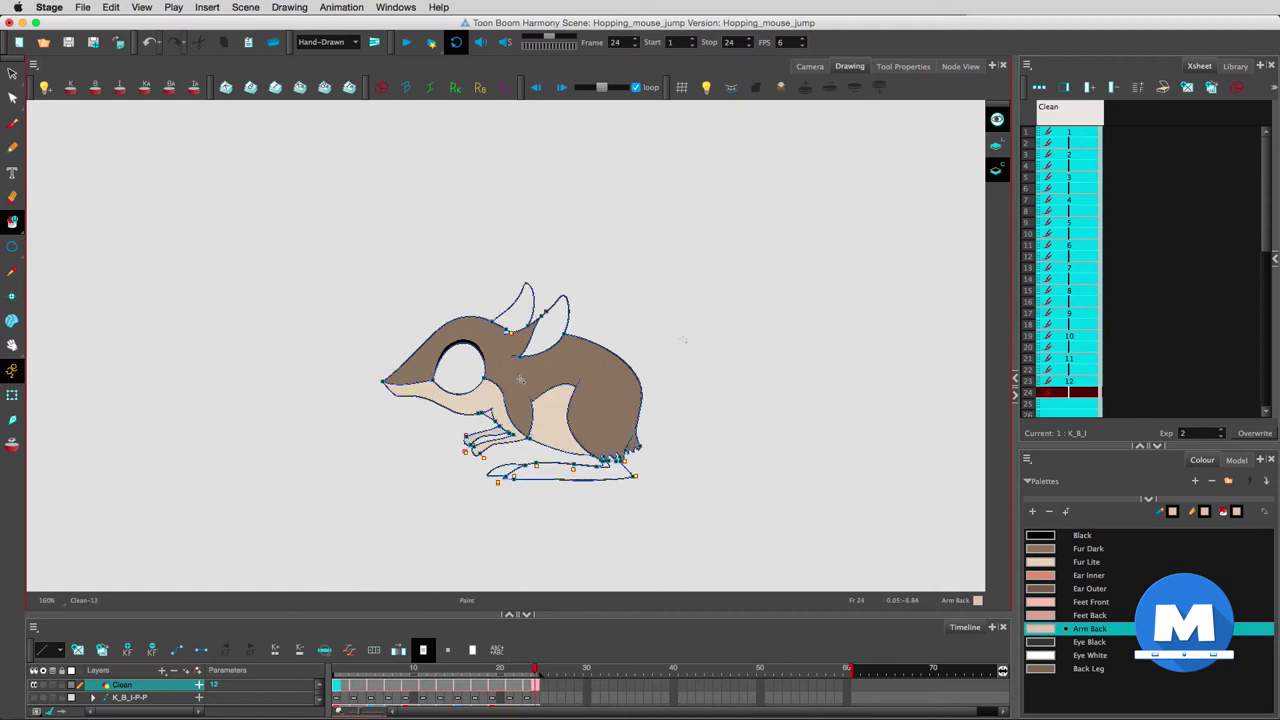
Step: Starting from drawing 1, fill the near ear with Ear Inner on drawings 1 to 3
left_click(1062, 572)
left_click(590, 367)
key("period")
key("period")
left_click_drag(568, 194, 562, 320)
left_click(548, 236)
key("period")
key("period")
left_click(549, 171)
Step: Fill the near ear with Ear Inner on drawings 4 to 7
key("period")
key("period")
key("period")
key("period")
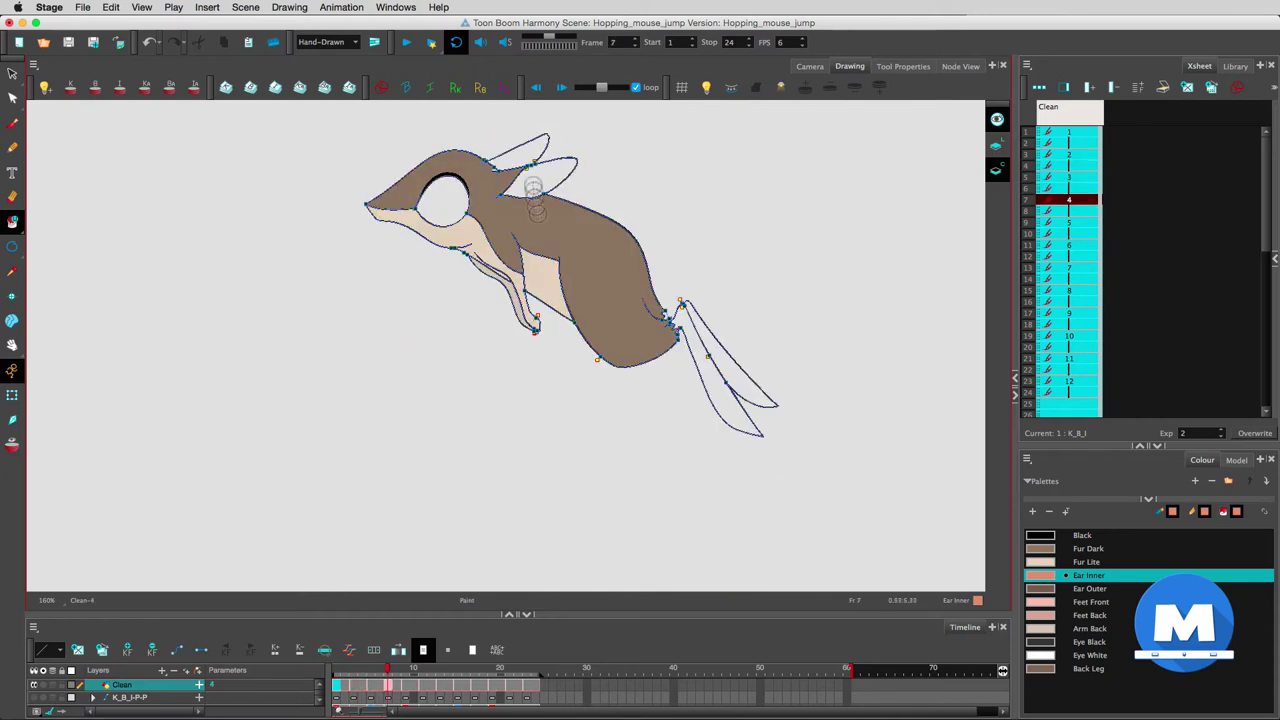
key("period")
key("period")
key("period")
key("period")
key("period")
key("period")
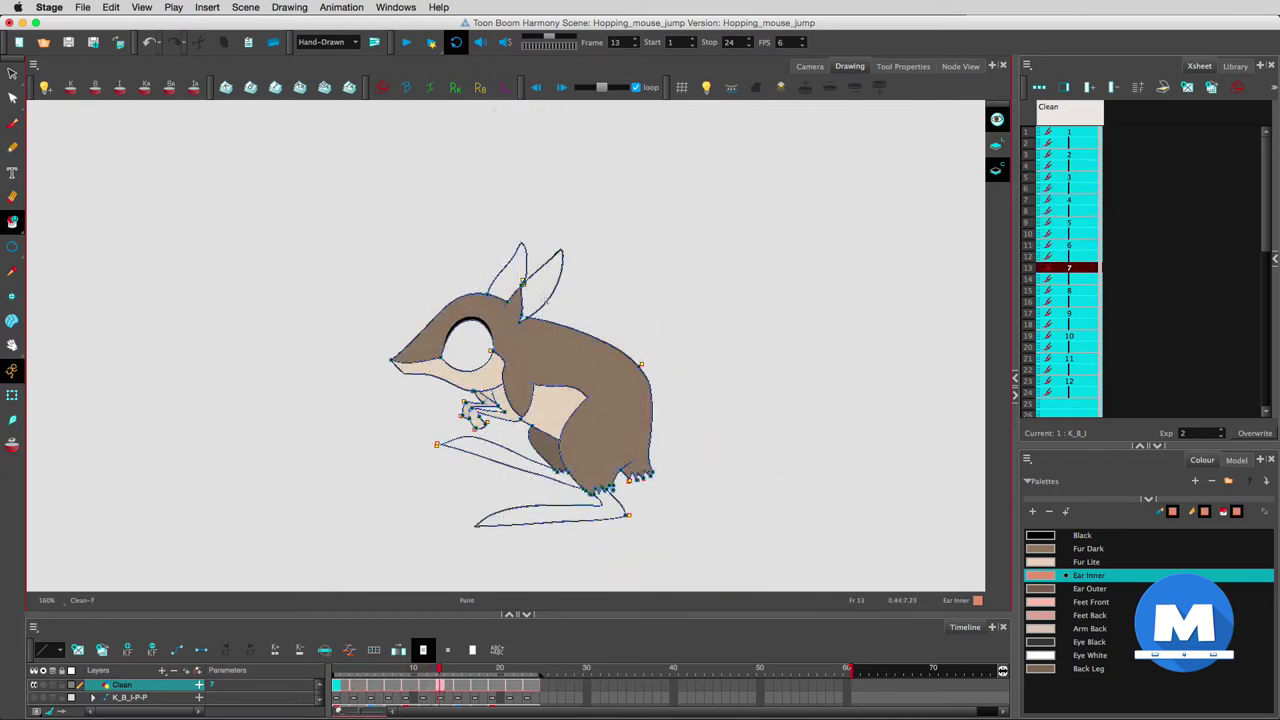
left_click(536, 315)
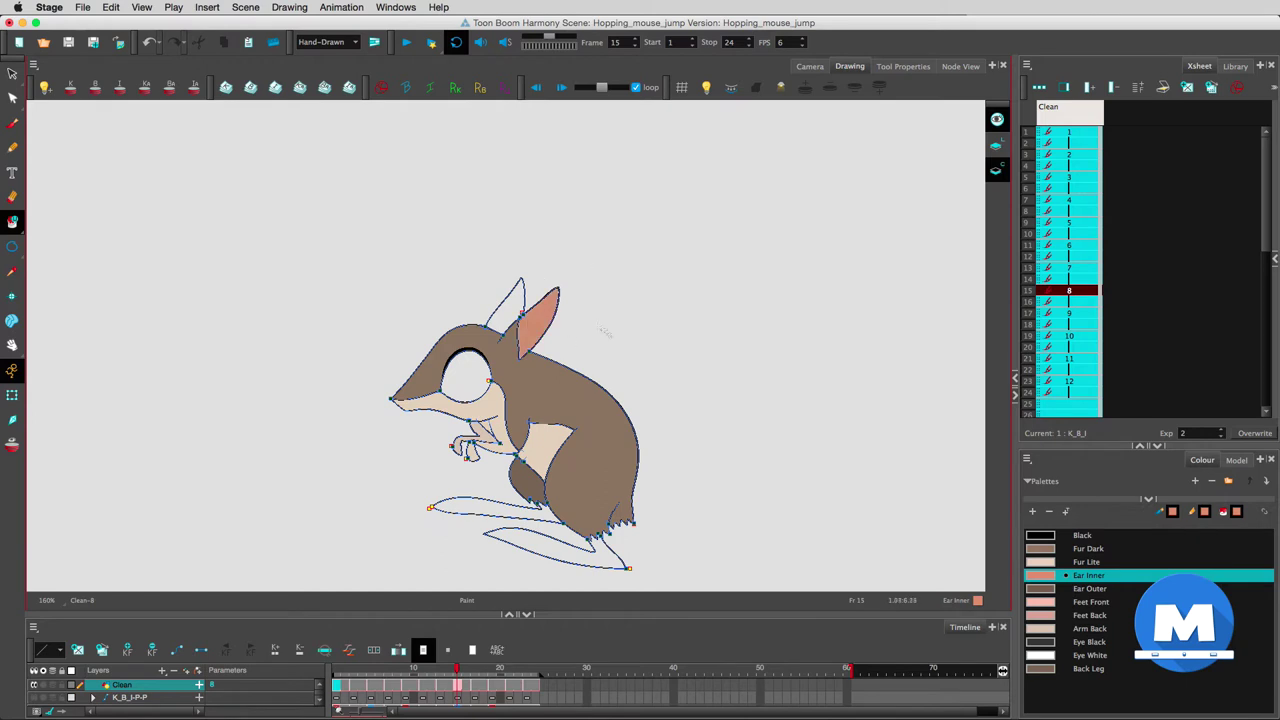
Step: Fill the near ear with Ear Inner on drawings 8 to 12
key("period")
key("period")
key("period")
key("period")
key("period")
key("period")
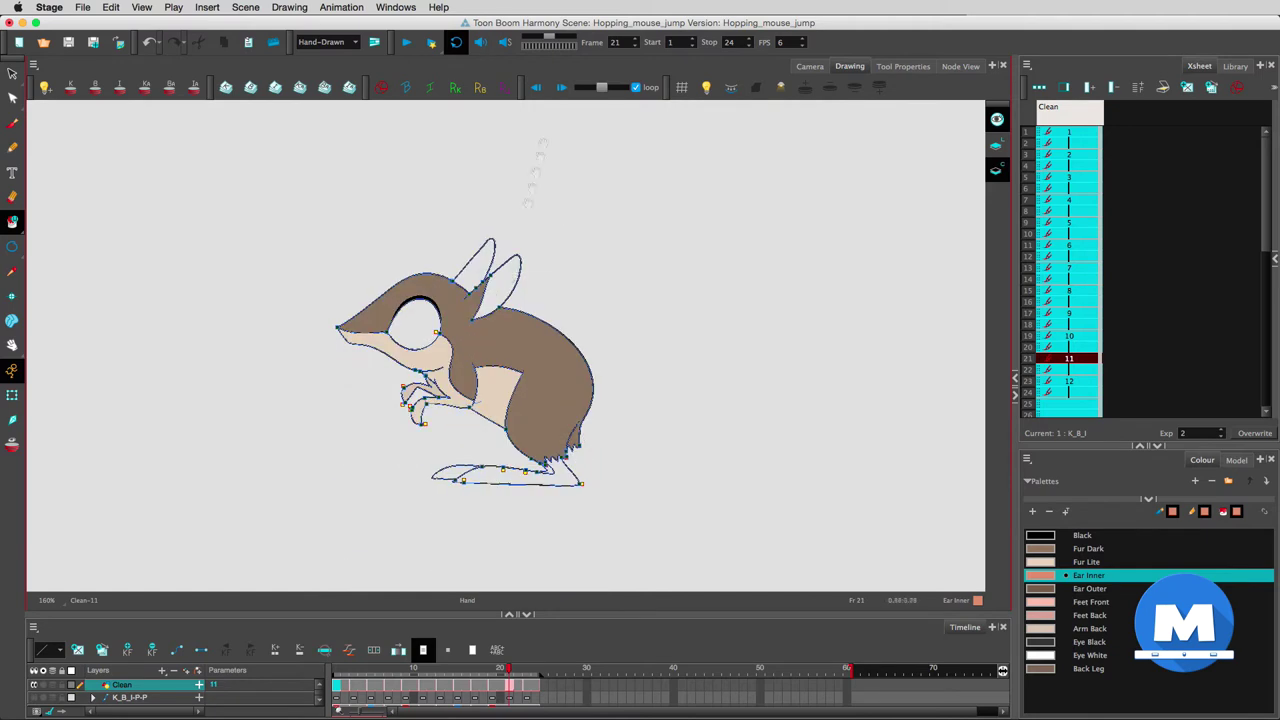
left_click(492, 292)
key("period")
key("period")
left_click(558, 325)
key("period")
key("period")
key("comma")
Step: Return to drawing 1 and fill the far ear with Ear Outer on drawings 1 to 4
left_click(337, 671)
left_click(1048, 588)
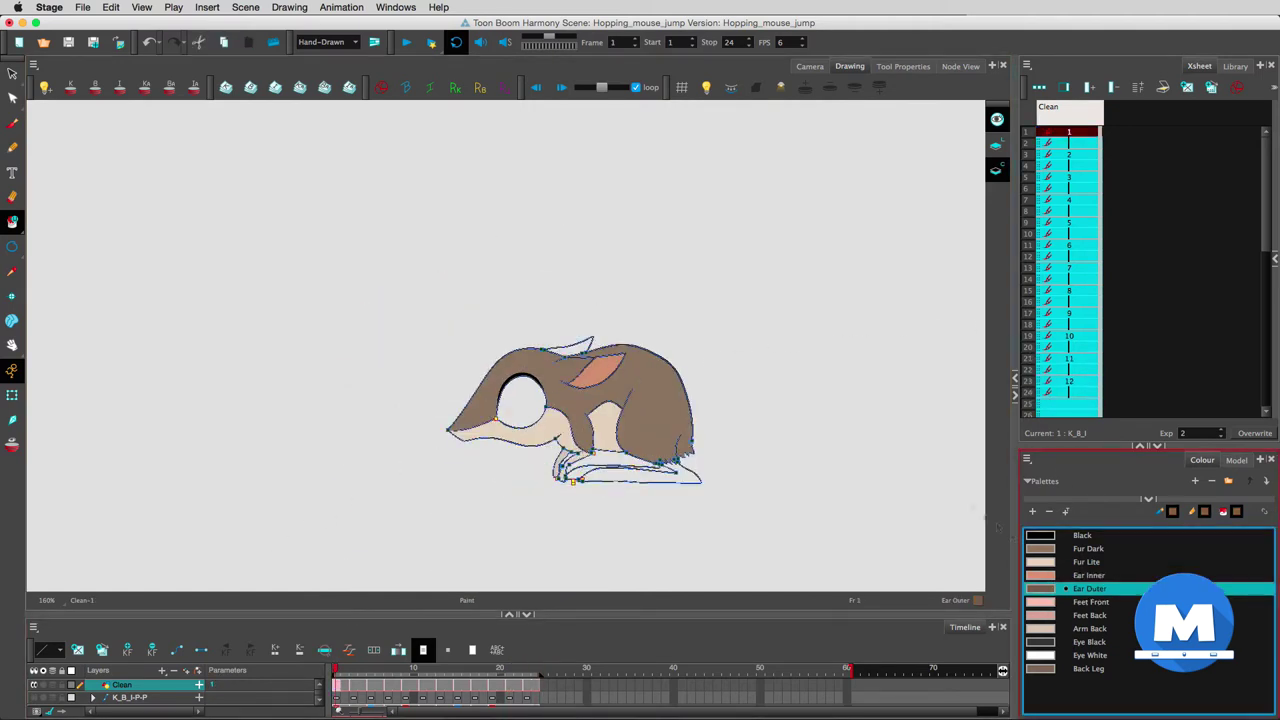
left_click(572, 346)
key("period")
key("period")
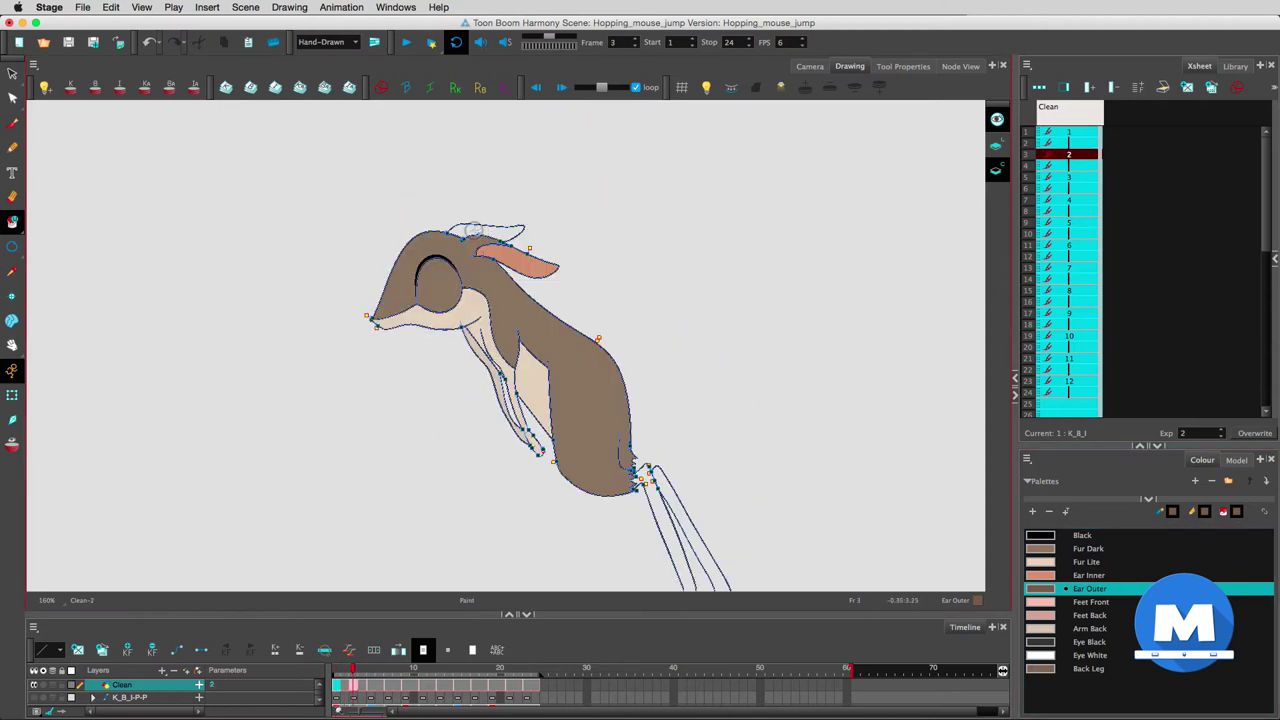
key("period")
key("period")
key("period")
key("period")
key("period")
key("period")
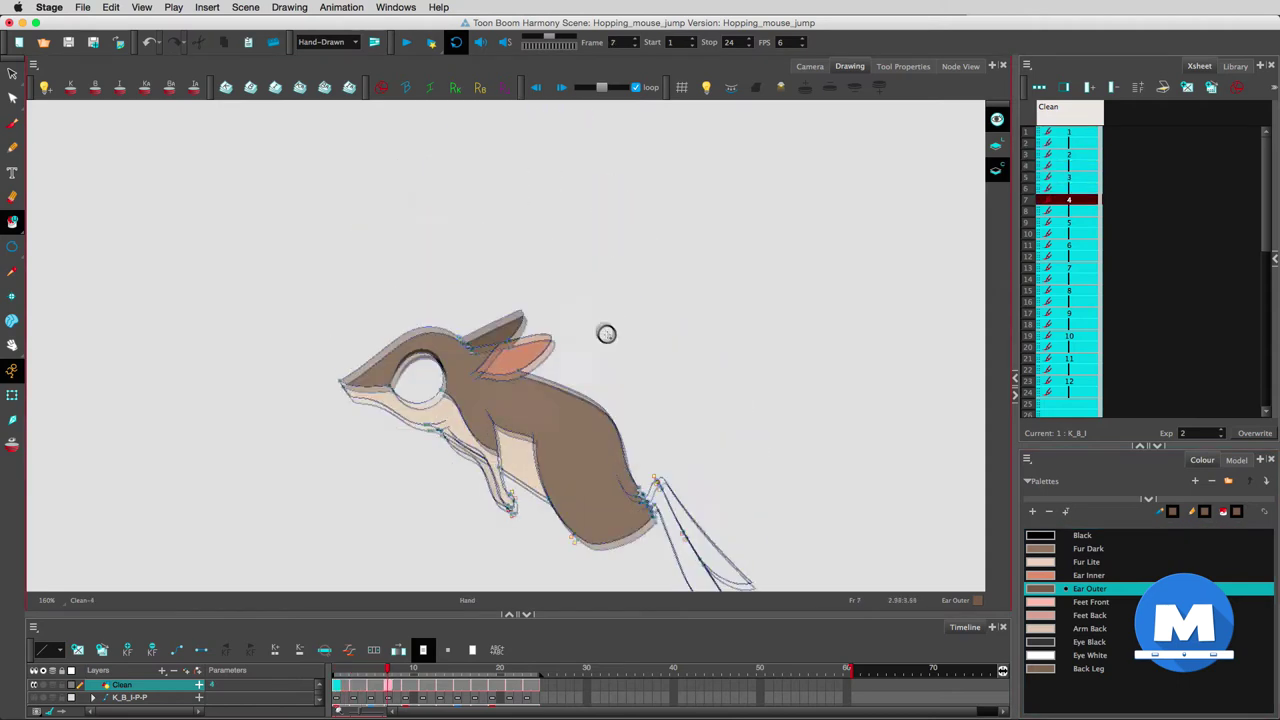
Step: Fill the far ear with Ear Outer on drawings 5 to 8
left_click(493, 238)
key("period")
key("period")
left_click(478, 228)
key("period")
key("period")
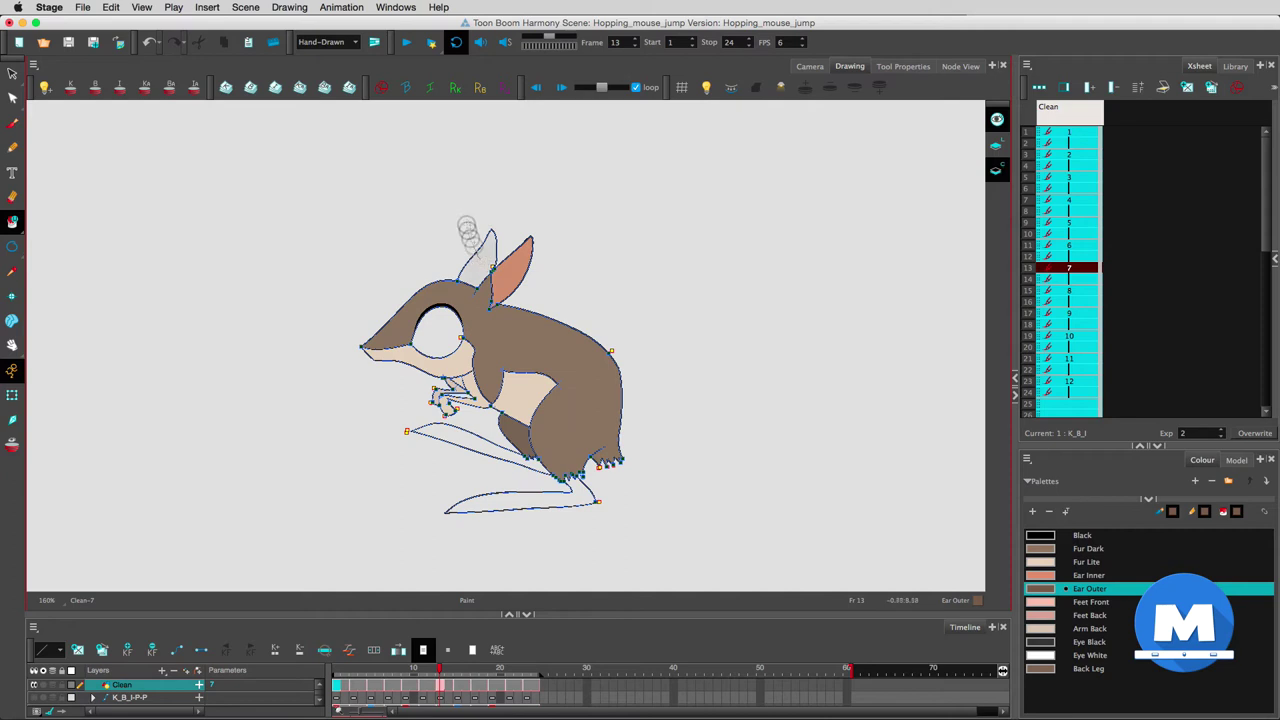
left_click(479, 256)
key("period")
key("period")
left_click(480, 294)
Step: Complete the far ear with Ear Outer on drawings 9 to 12
key("period")
key("period")
key("period")
key("period")
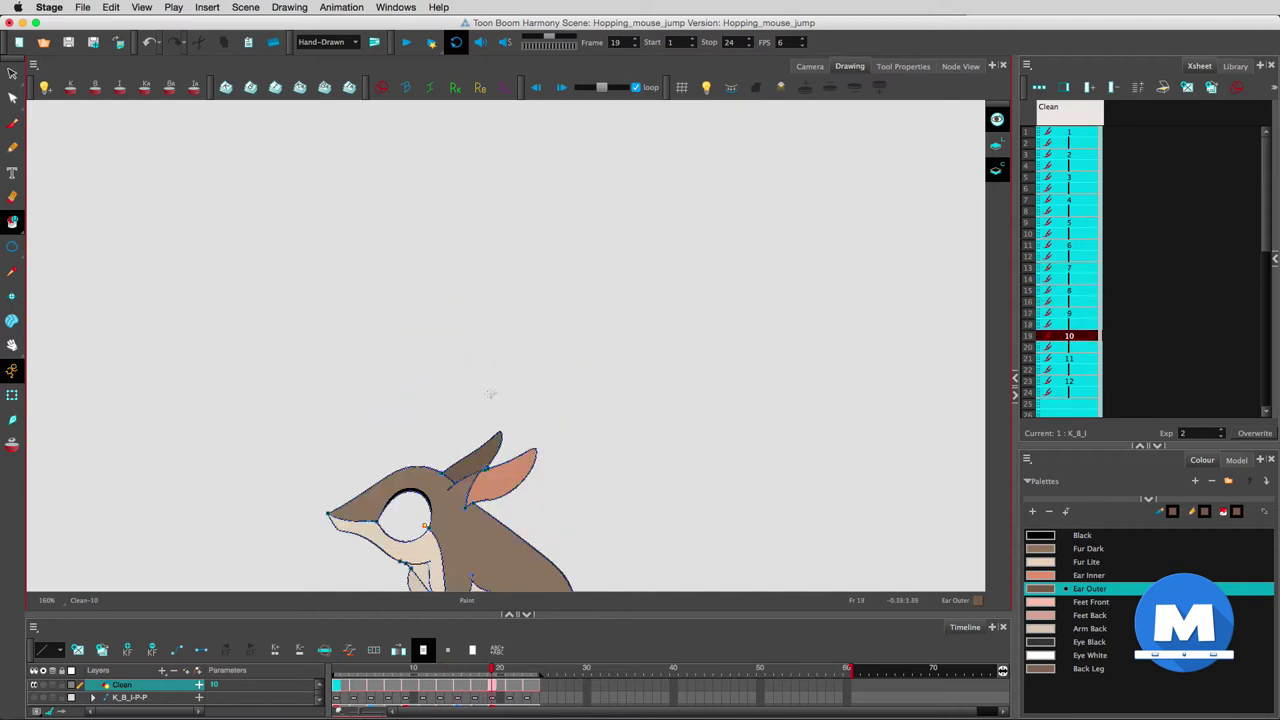
key("period")
key("period")
key("period")
key("period")
key("period")
key("period")
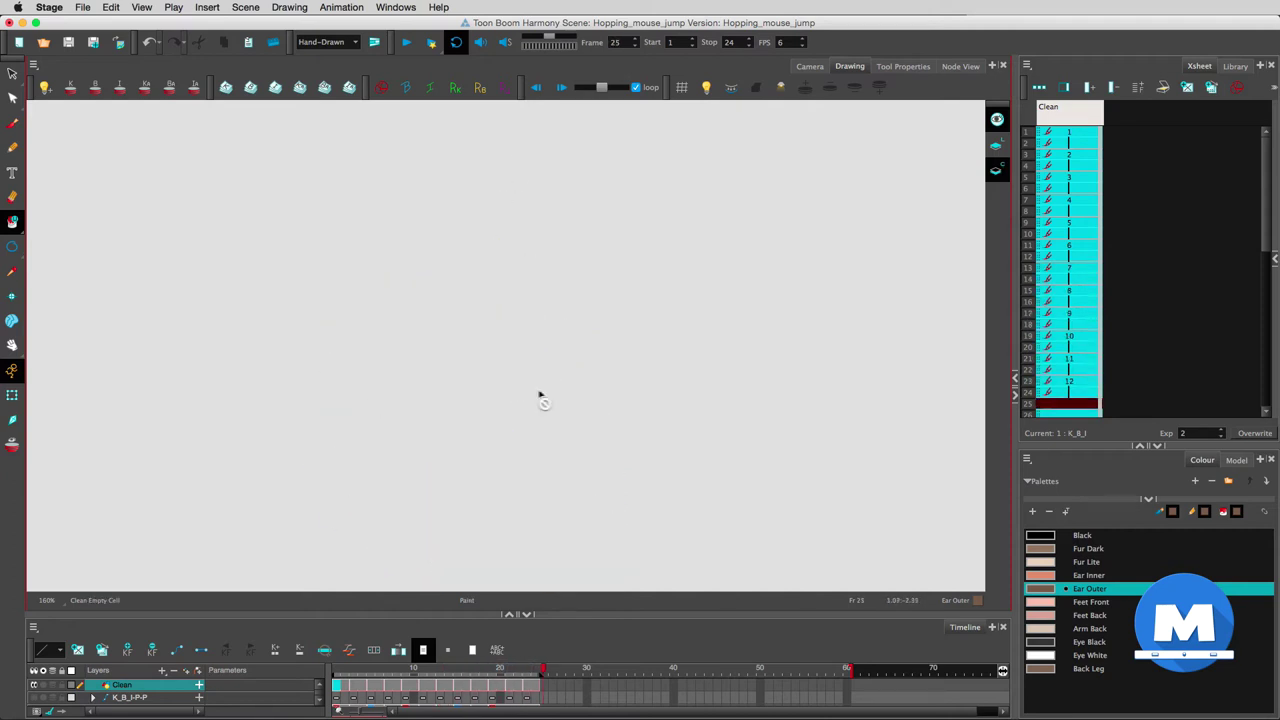
Step: Return to drawing 1 and fill the near foot with Feet Front on drawings 1 to 5
left_click(348, 678)
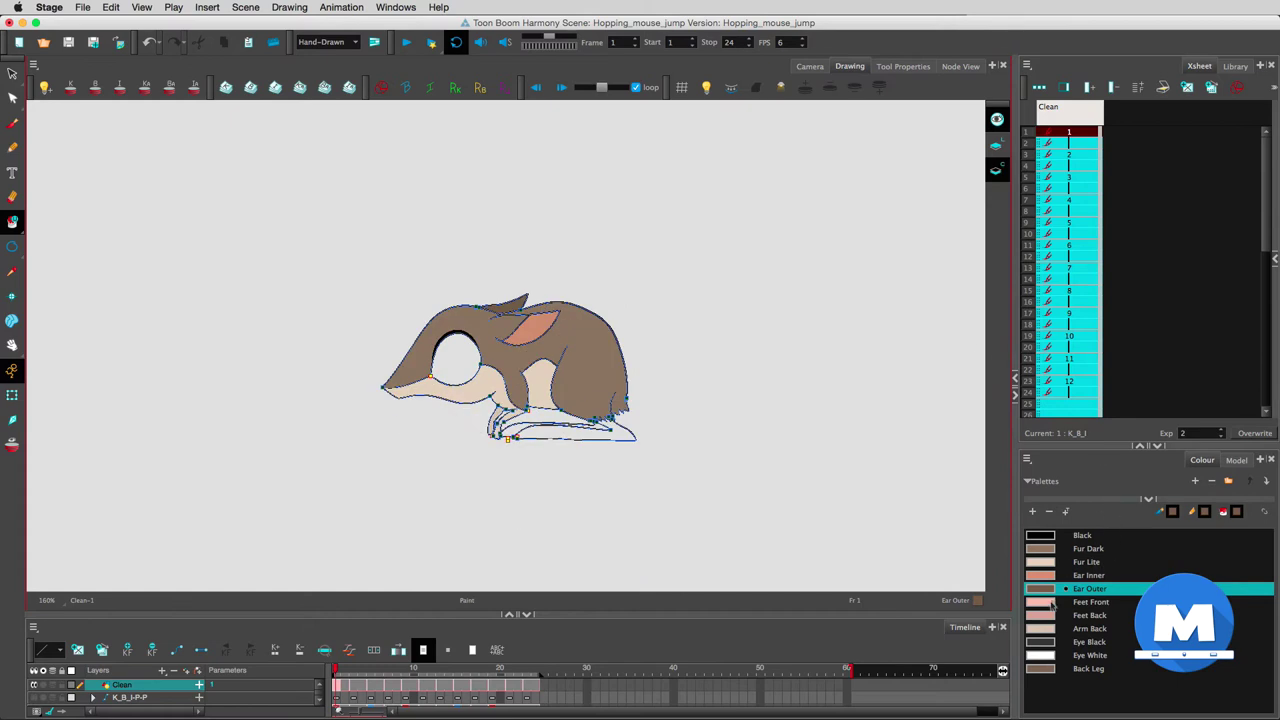
left_click(1051, 604)
left_click(572, 432)
key("period")
key("period")
left_click(634, 345)
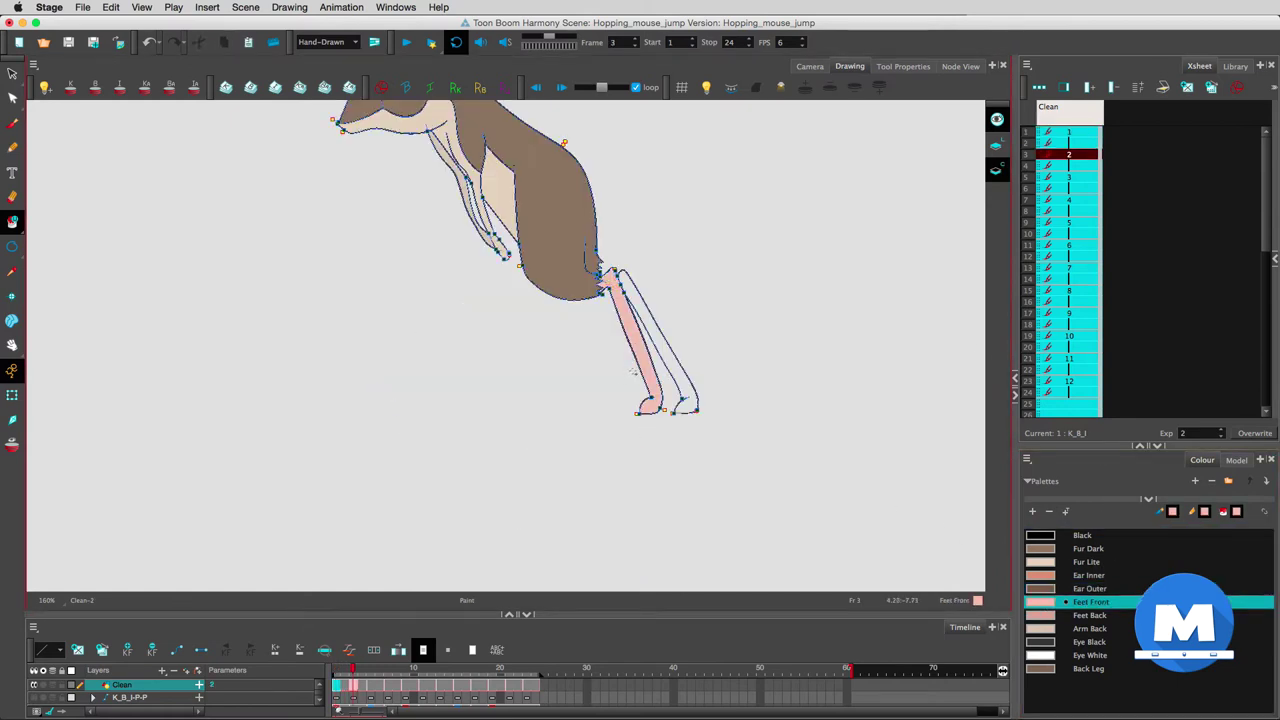
key("period")
key("period")
key("period")
key("period")
key("period")
key("period")
left_click(600, 252)
Step: Fill the near foot with Feet Front on drawings 6 to 9
key("period")
key("period")
key("period")
key("period")
key("period")
key("period")
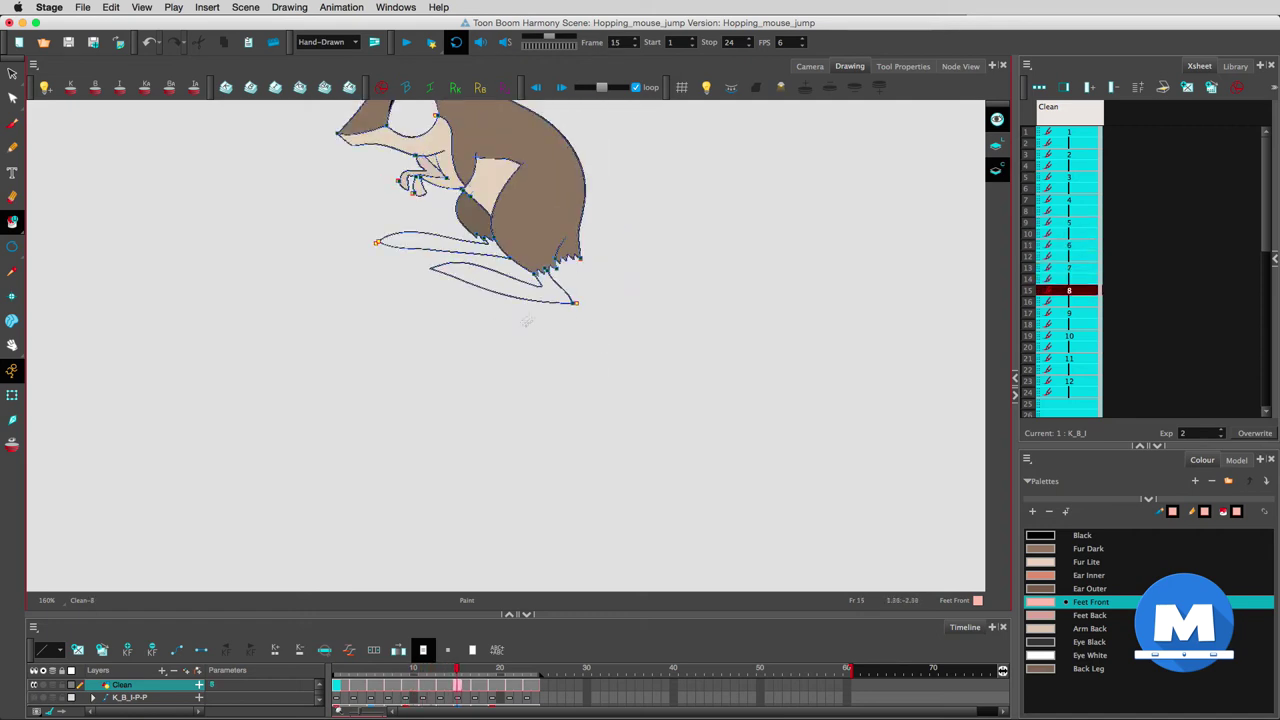
key("period")
key("period")
left_click(522, 342)
Step: Fill the near foot with Feet Front on drawings 10 to 12
key("period")
key("period")
key("period")
key("period")
left_click(506, 558)
key("period")
key("period")
left_click(572, 440)
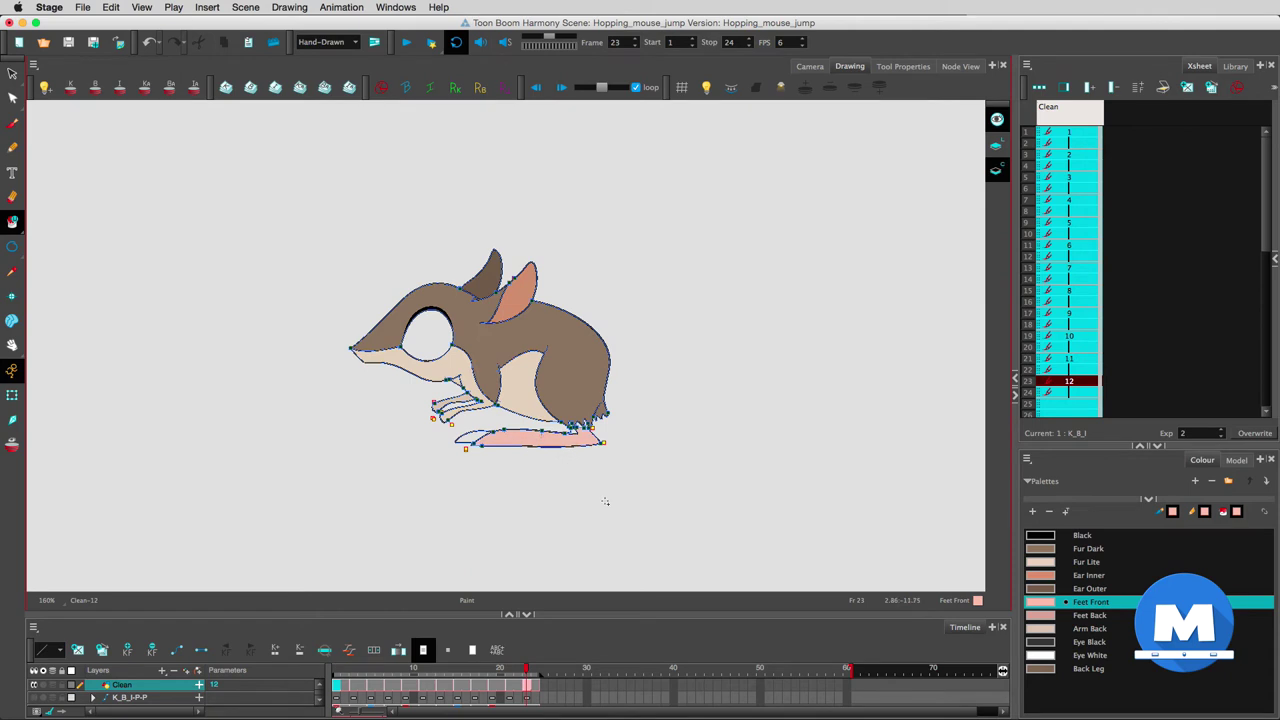
Step: Starting again from drawing 1, fill the far foot with Feet Back up to drawing 4
left_click(1045, 616)
key("shift+comma")
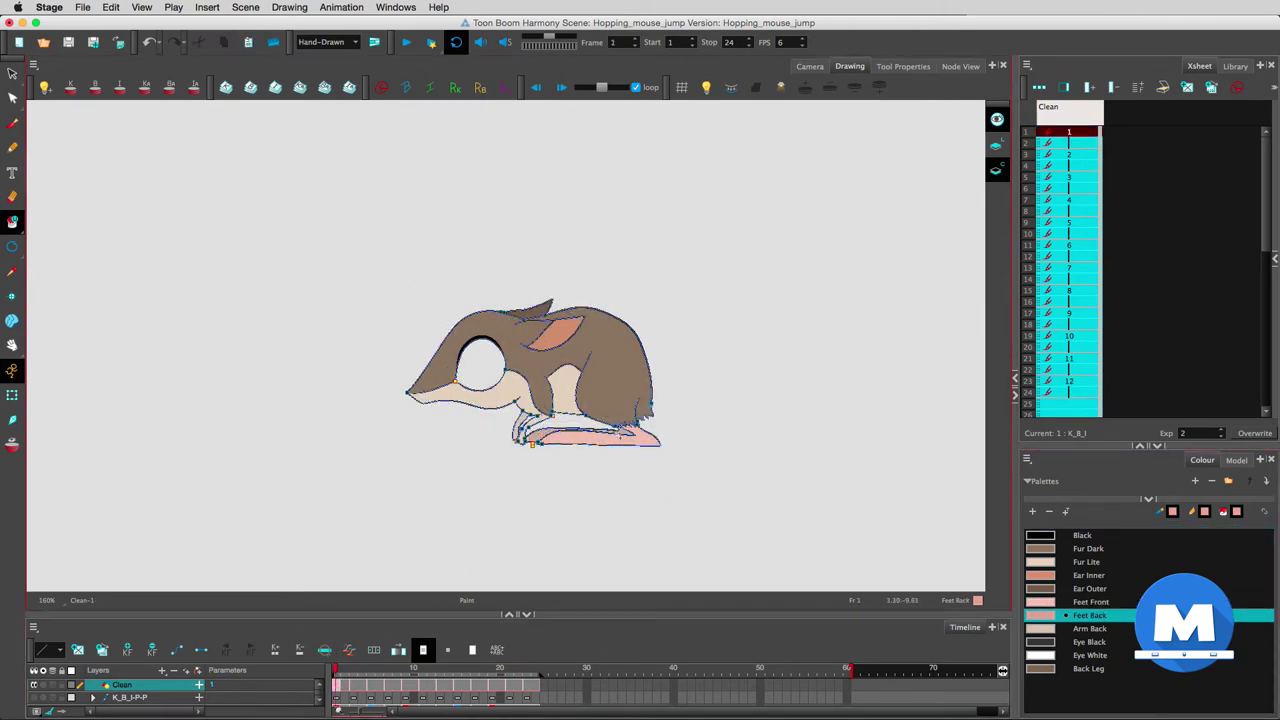
key("period")
key("period")
left_click(714, 317)
key("period")
key("period")
left_click(712, 274)
key("period")
key("period")
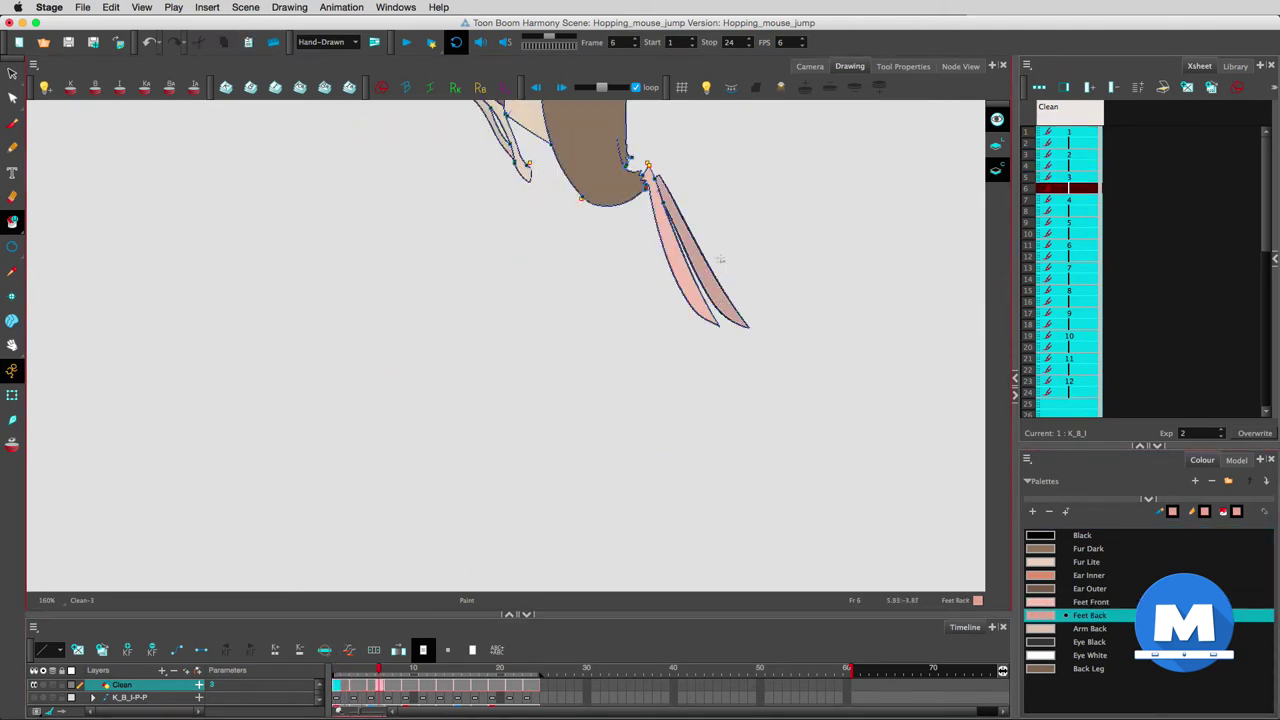
left_click(724, 142)
Step: Fill the far foot with Feet Back on drawings 5 to 7
left_click_drag(754, 201, 697, 434)
key("period")
key("period")
left_click(538, 338)
left_click(568, 297)
key("period")
key("period")
left_click(418, 282)
key("period")
key("period")
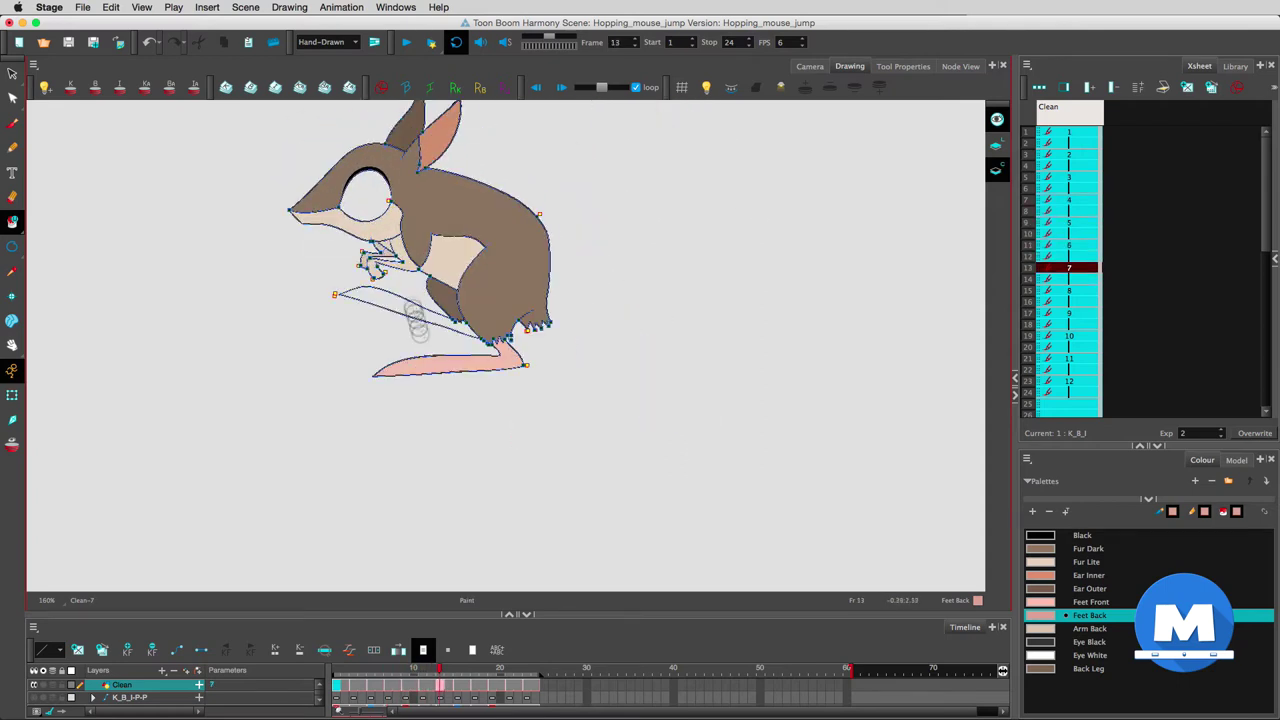
left_click(416, 322)
Step: Fill the far foot with Feet Back on drawings 8 to 10
key("period")
key("period")
left_click(405, 364)
key("period")
key("period")
left_click(403, 450)
key("period")
key("period")
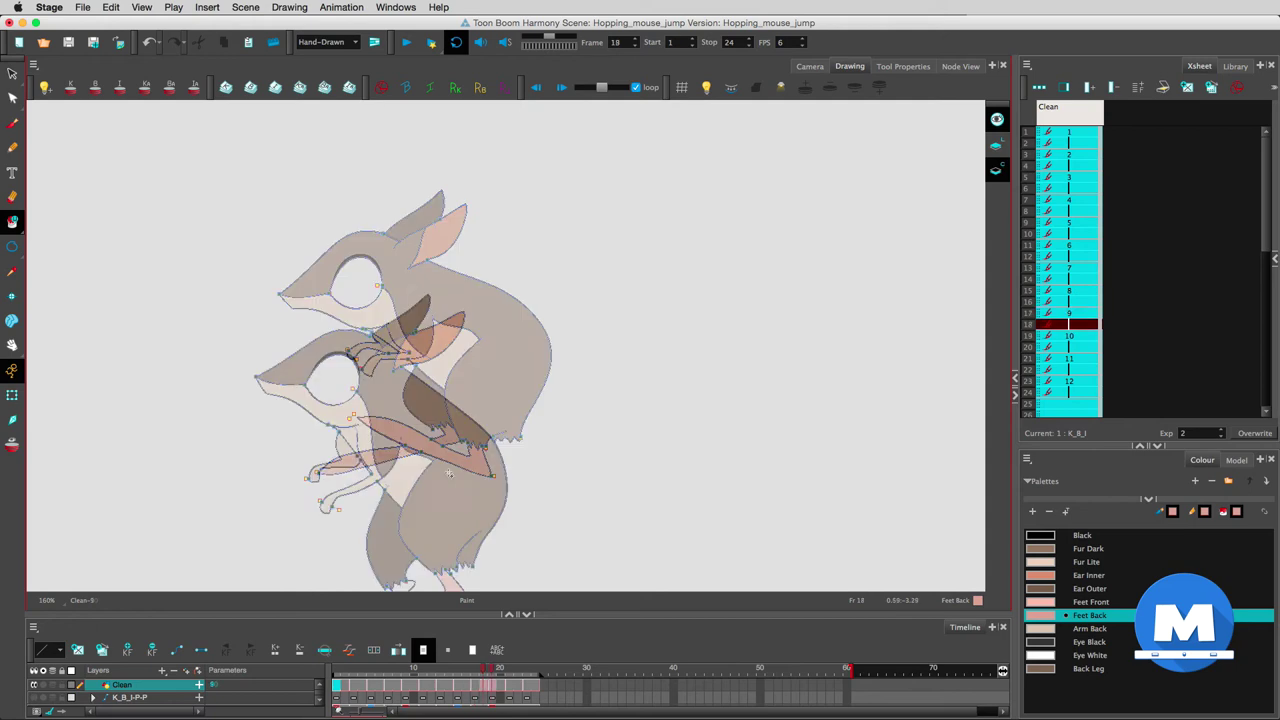
left_click(392, 472)
Step: Fill the far foot with Feet Back on drawings 11 and 12, and go back to drawing 10
key("period")
key("period")
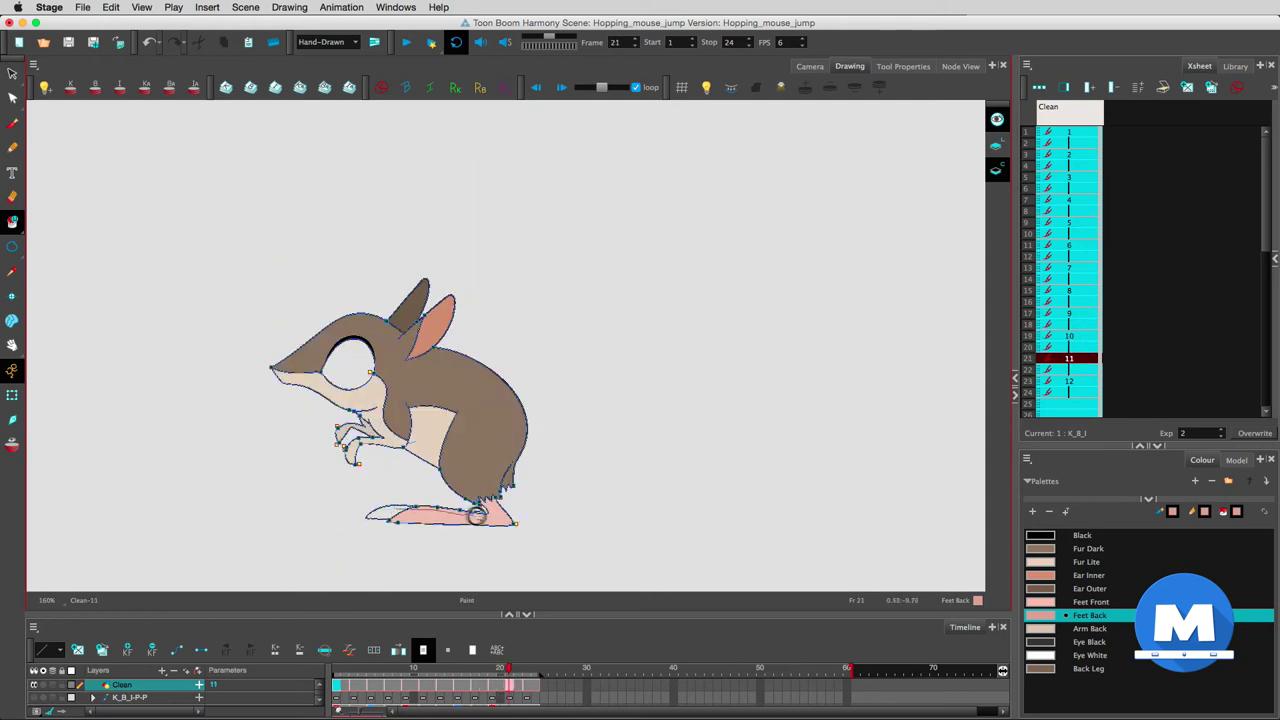
key("period")
key("period")
key("comma")
key("comma")
key("comma")
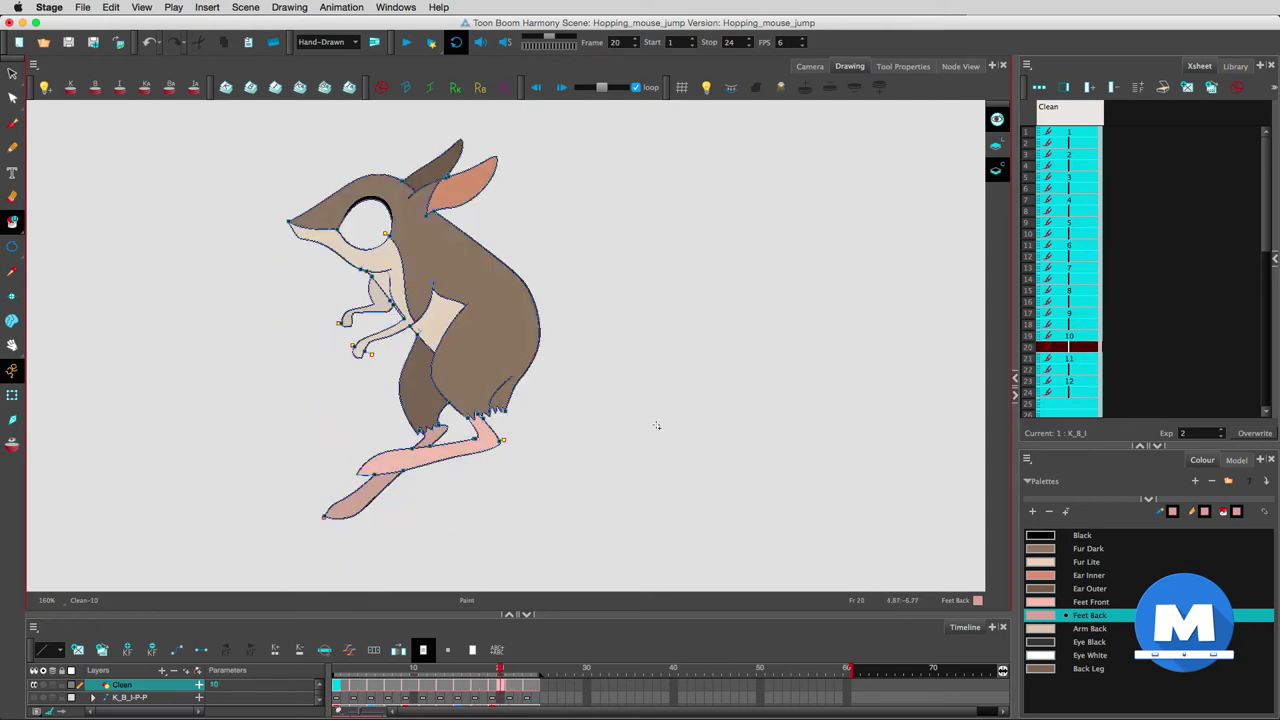
Step: Starting again from drawing 1, fill the eye with Eye Black and go on to drawing 2
left_click(1045, 641)
key("shift+comma")
left_click(452, 452)
key("period")
key("period")
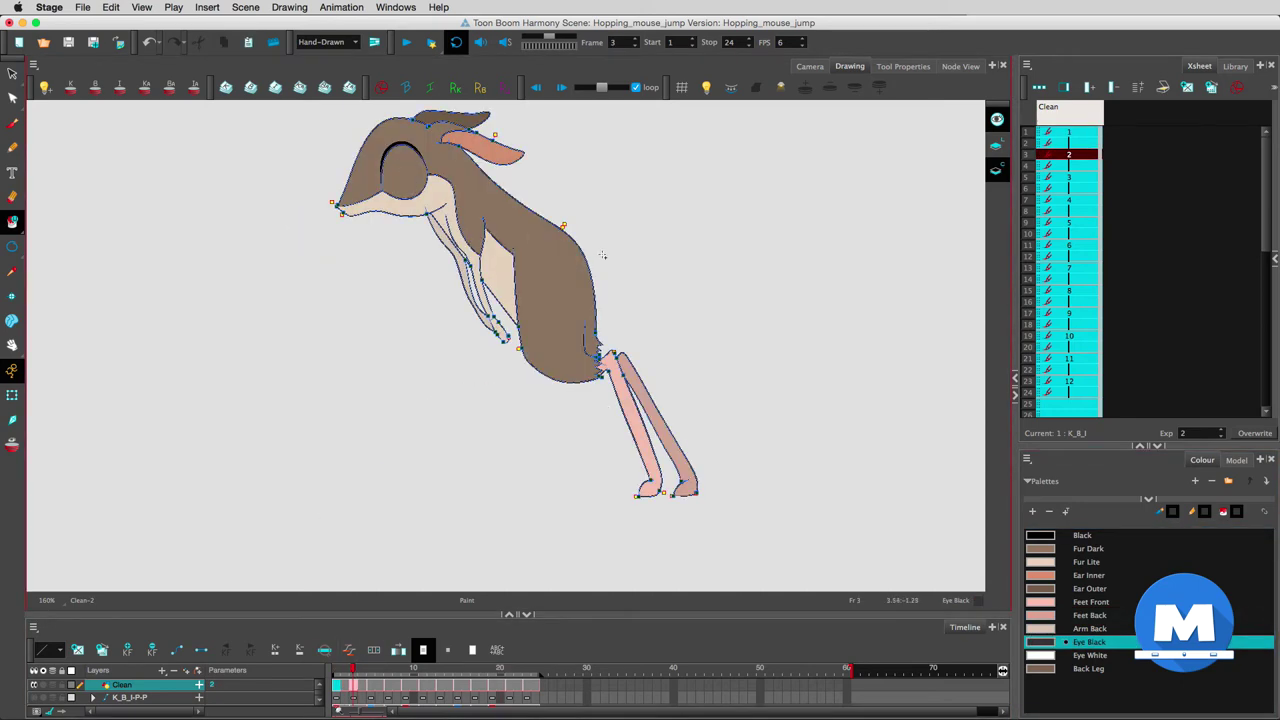
Step: Use the regular Paint mode to recolour the fur-coloured eye on drawing 2 with Eye Black, and advance to drawing 3
key("2")
left_click_drag(566, 186, 712, 512)
left_click(12, 222)
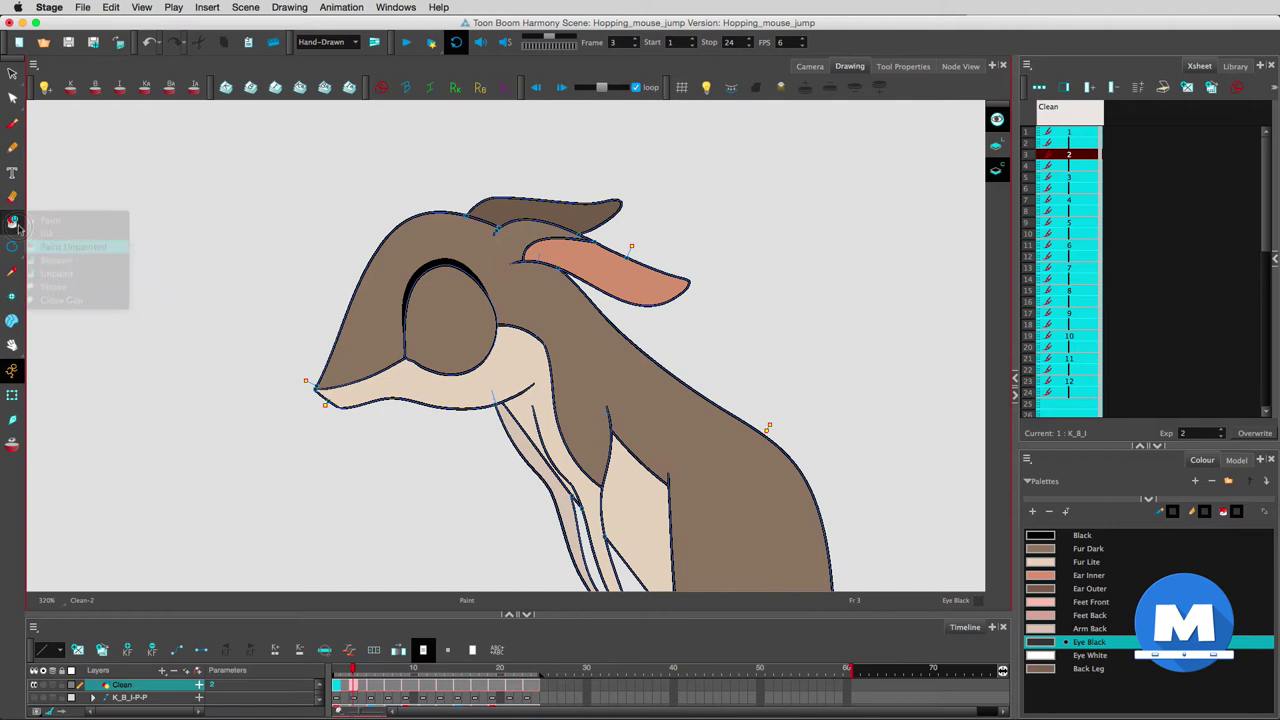
left_click(80, 220)
left_click(444, 314)
key("period")
key("period")
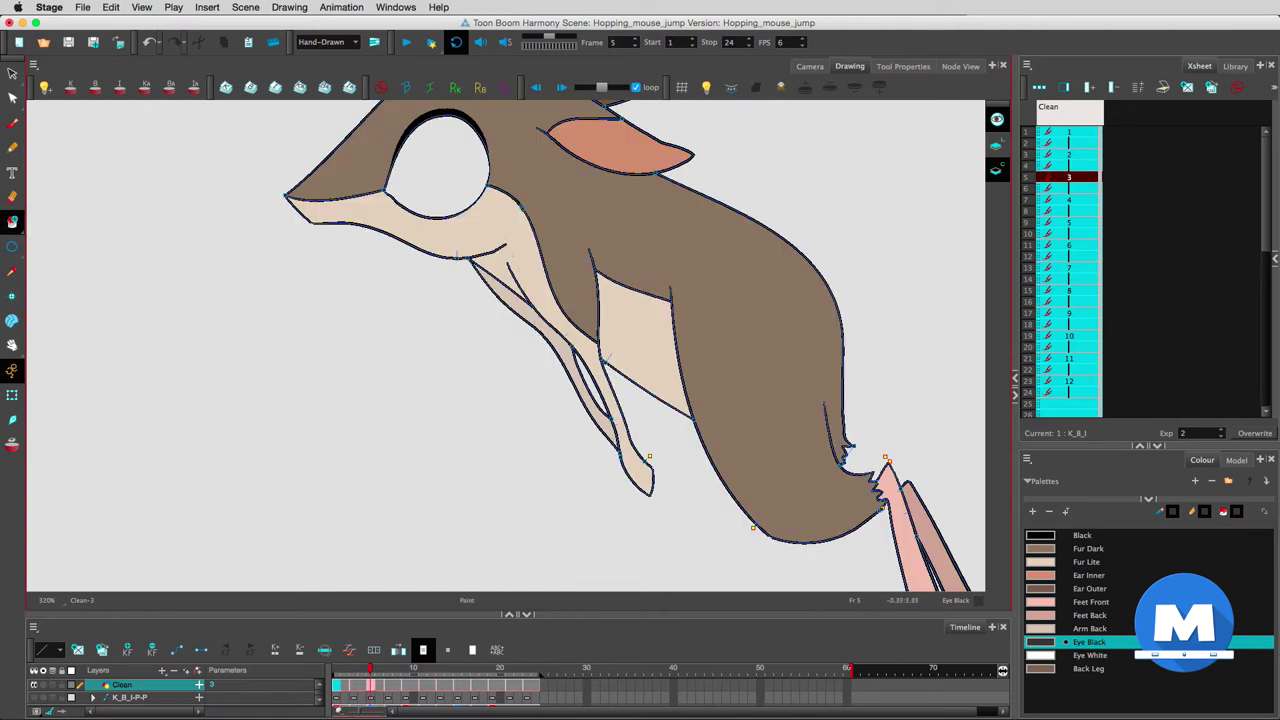
Step: Fill the eye with Eye Black on drawings 3 and 4
left_click(12, 222)
left_click(46, 221)
left_click(459, 160)
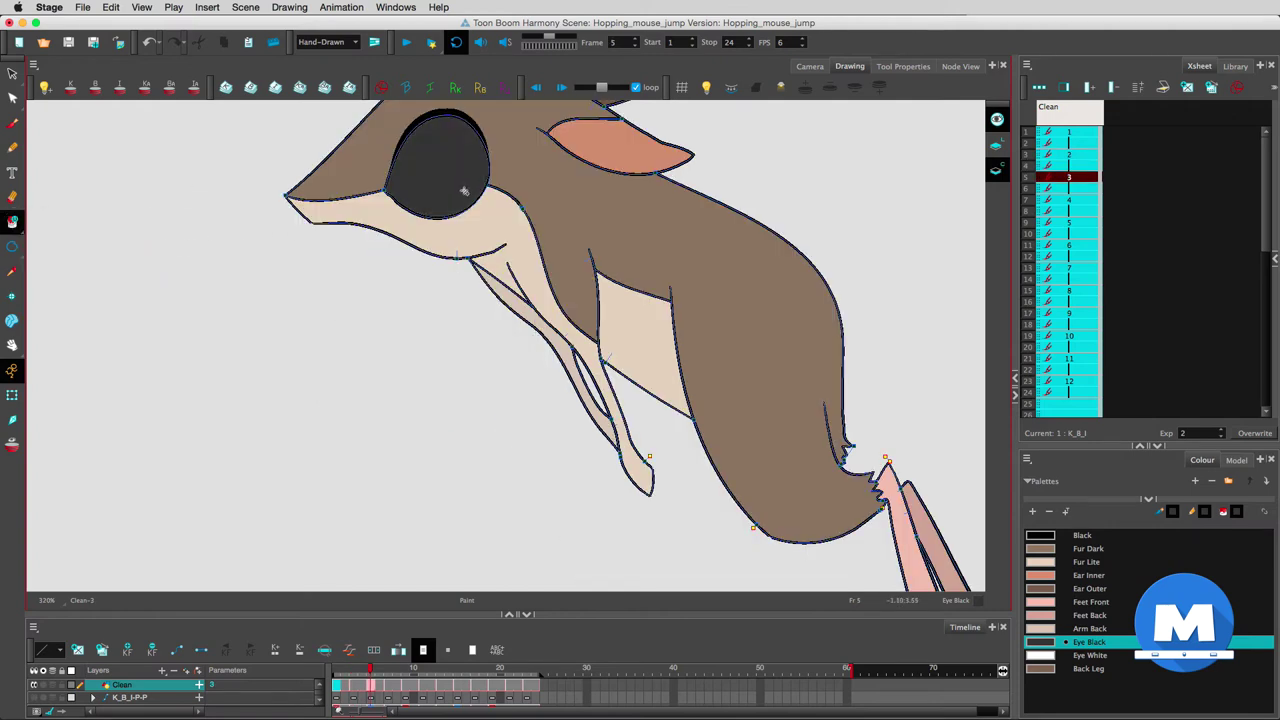
key("1")
key("1")
key("1")
key("1")
key("period")
key("period")
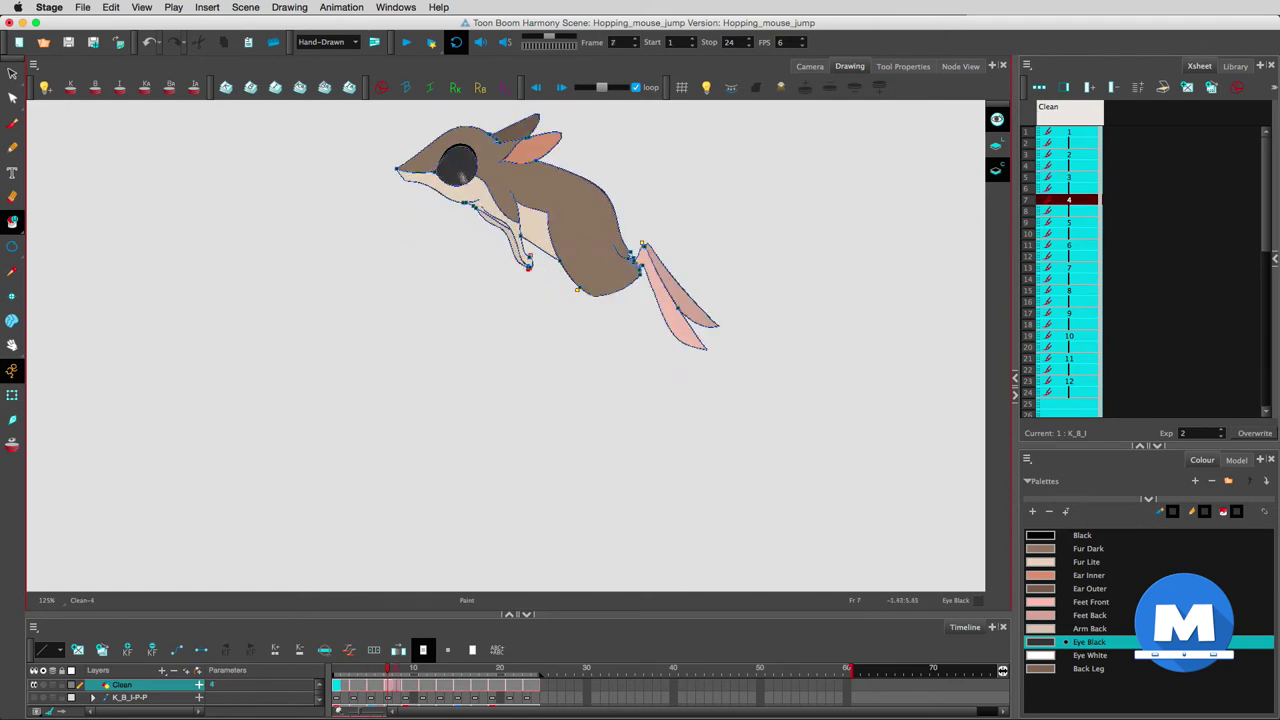
Step: Fill the eye with Eye Black on drawings 5 to 7 and go on to drawing 8
key("period")
key("period")
key("period")
key("period")
key("period")
key("period")
key("period")
key("period")
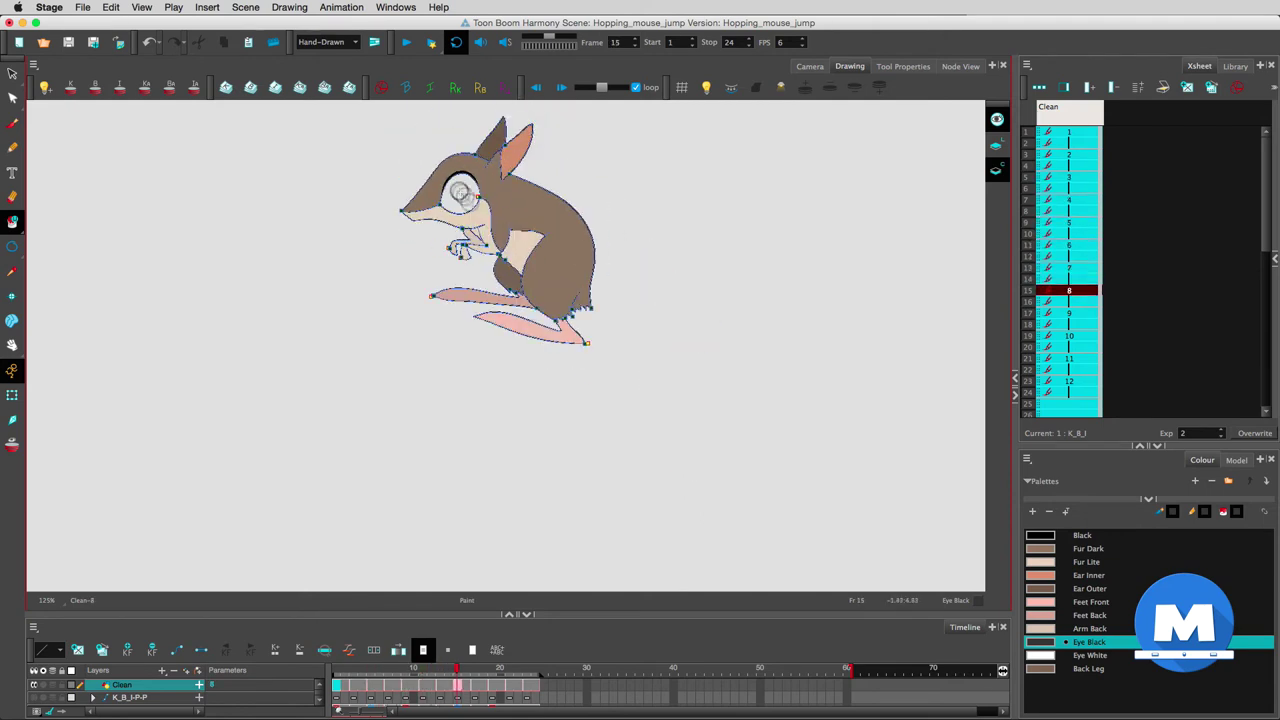
Step: Fill the eye with Eye Black on drawings 8 to 12
key("period")
key("period")
key("period")
key("period")
key("period")
key("period")
key("period")
key("period")
Step: Step back through all the drawings to drawing 1 to check the eye fills
key("comma")
key("comma")
key("comma")
key("comma")
key("comma")
key("comma")
key("comma")
key("comma")
key("comma")
key("comma")
key("comma")
key("comma")
key("comma")
key("comma")
key("comma")
key("comma")
key("comma")
key("comma")
key("comma")
key("comma")
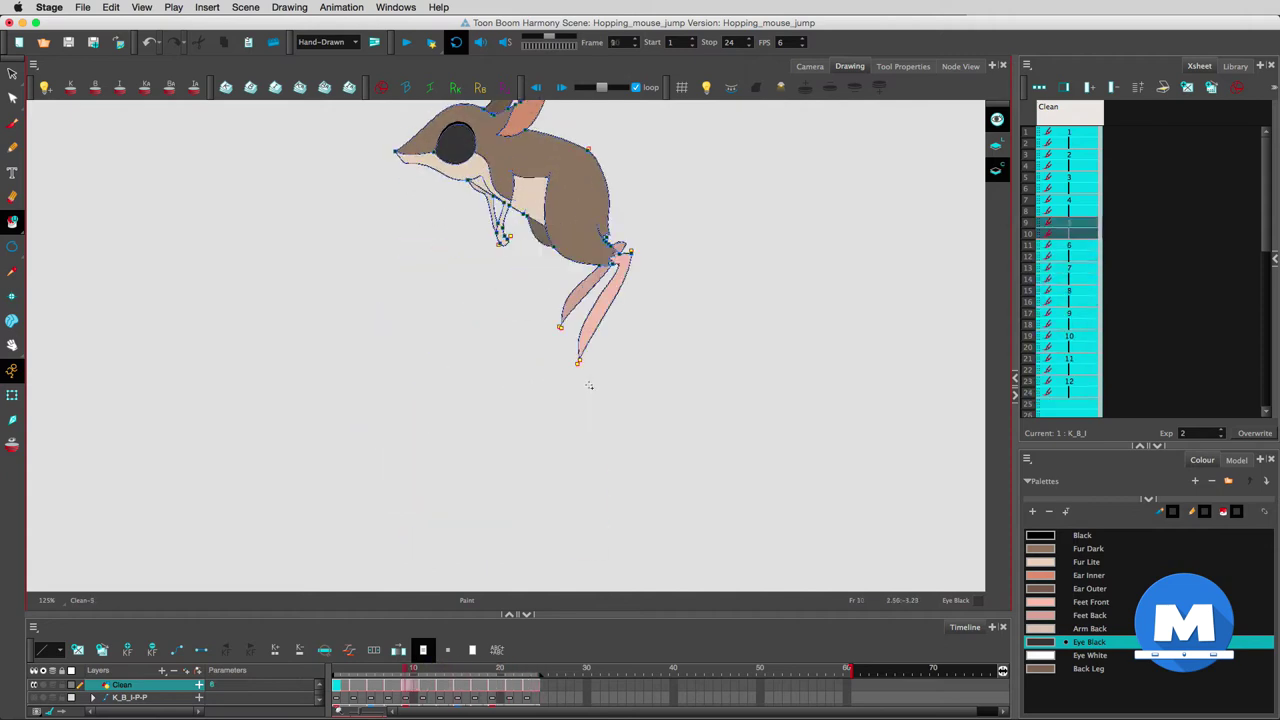
key("comma")
key("comma")
key("comma")
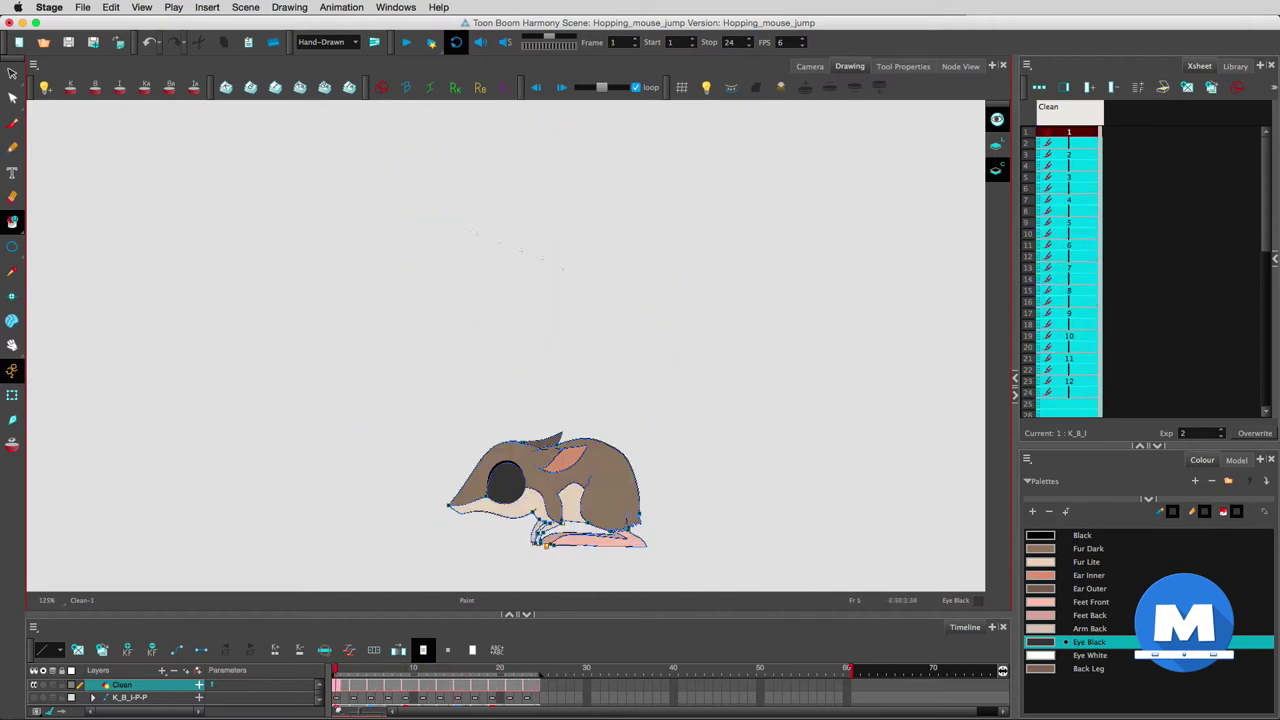
Step: Draw a small black-outlined circle with the Ellipse tool in the empty area below the mouse's snout on drawing 1
left_click(12, 73)
left_click(12, 246)
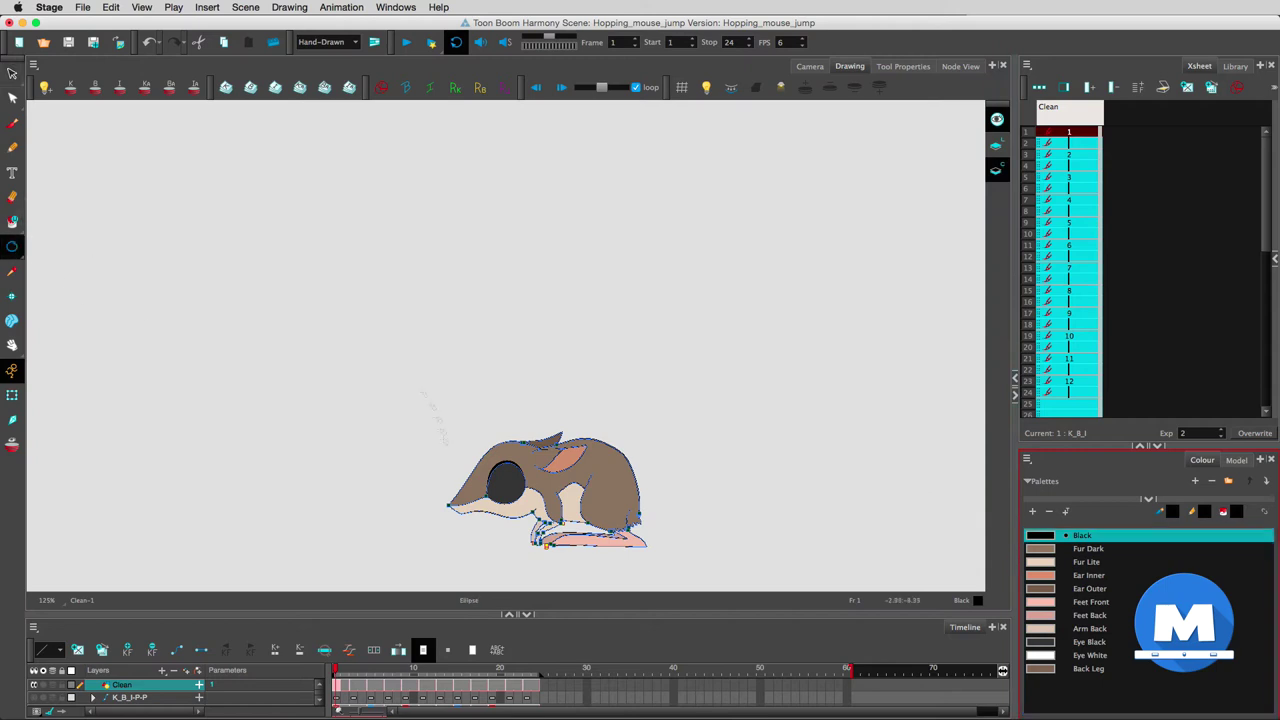
left_click(648, 71)
key("2")
key("2")
key("2")
key("2")
left_click_drag(590, 406, 605, 6)
left_click_drag(359, 444, 392, 402)
Step: Fill the small circle with Eye White
left_click(1046, 655)
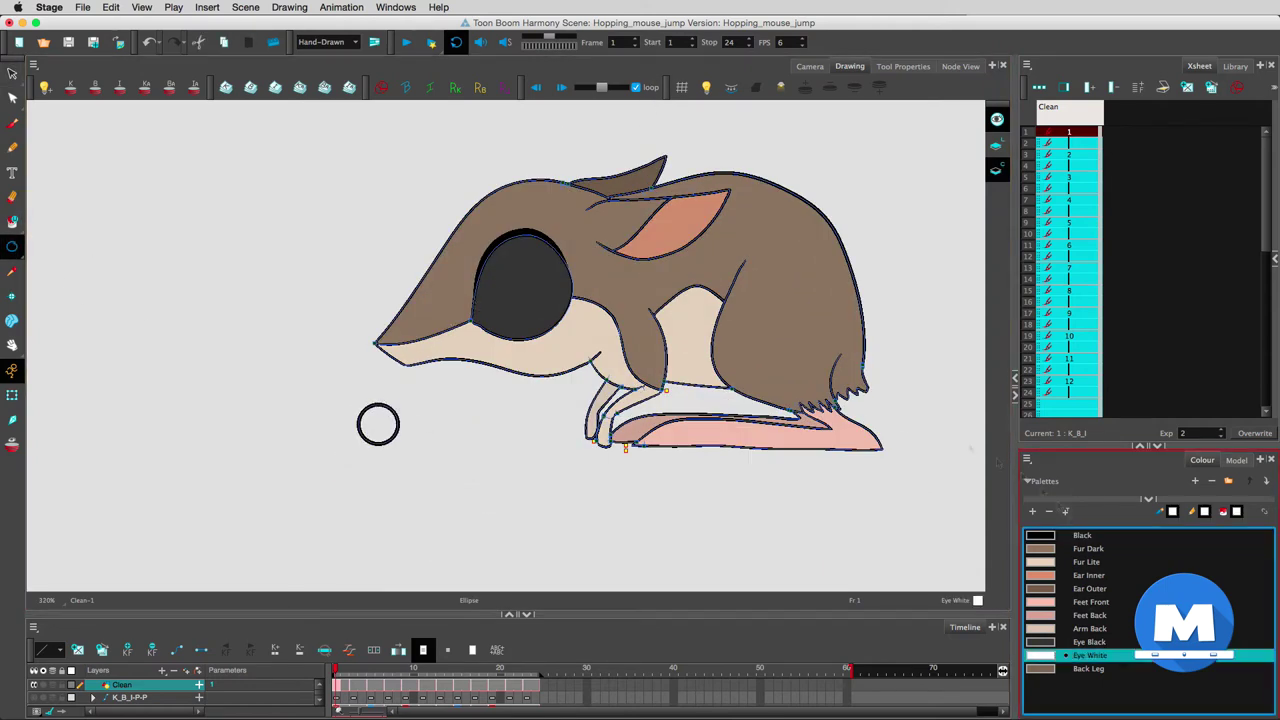
left_click(12, 222)
left_click(378, 424)
Step: Remove the circle's black outline and place the white highlight in the upper part of the eye on drawing 1
left_click(12, 74)
left_click(397, 419)
left_click_drag(378, 424, 540, 266)
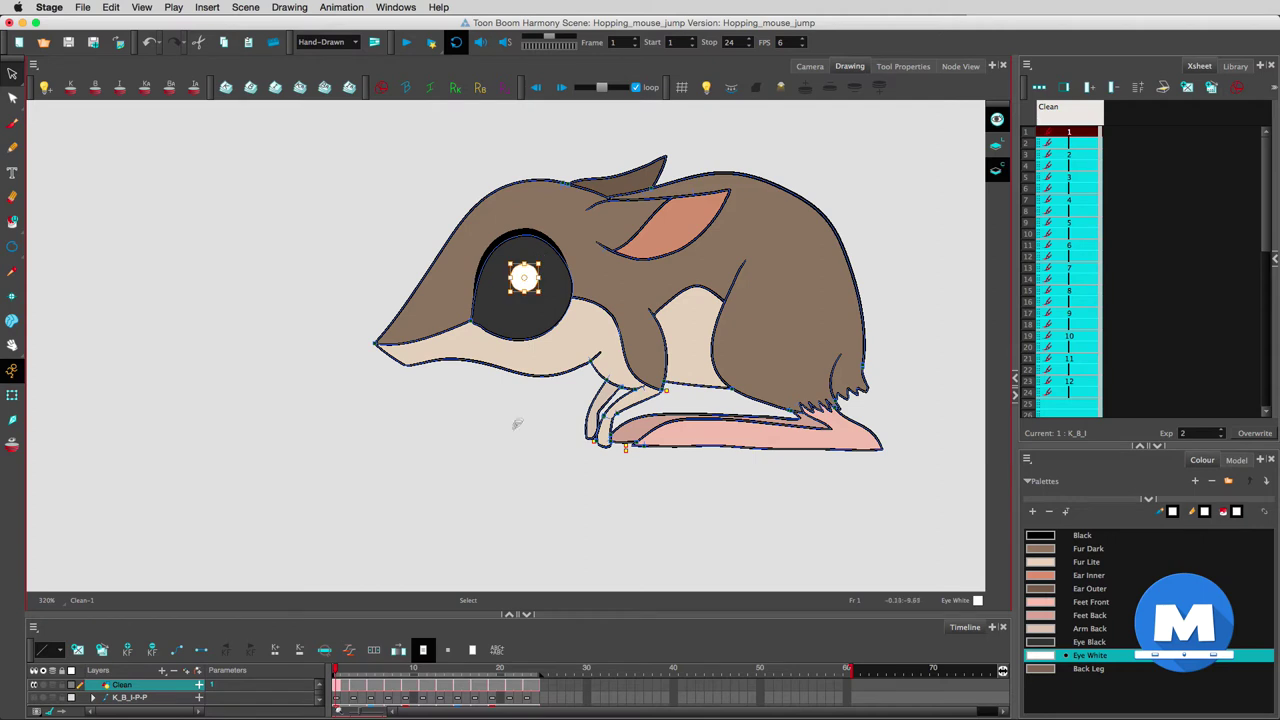
Step: Preview drawing 1 rendered in the Camera view and inspect the eye highlight up close
key("1")
key("1")
left_click(760, 234)
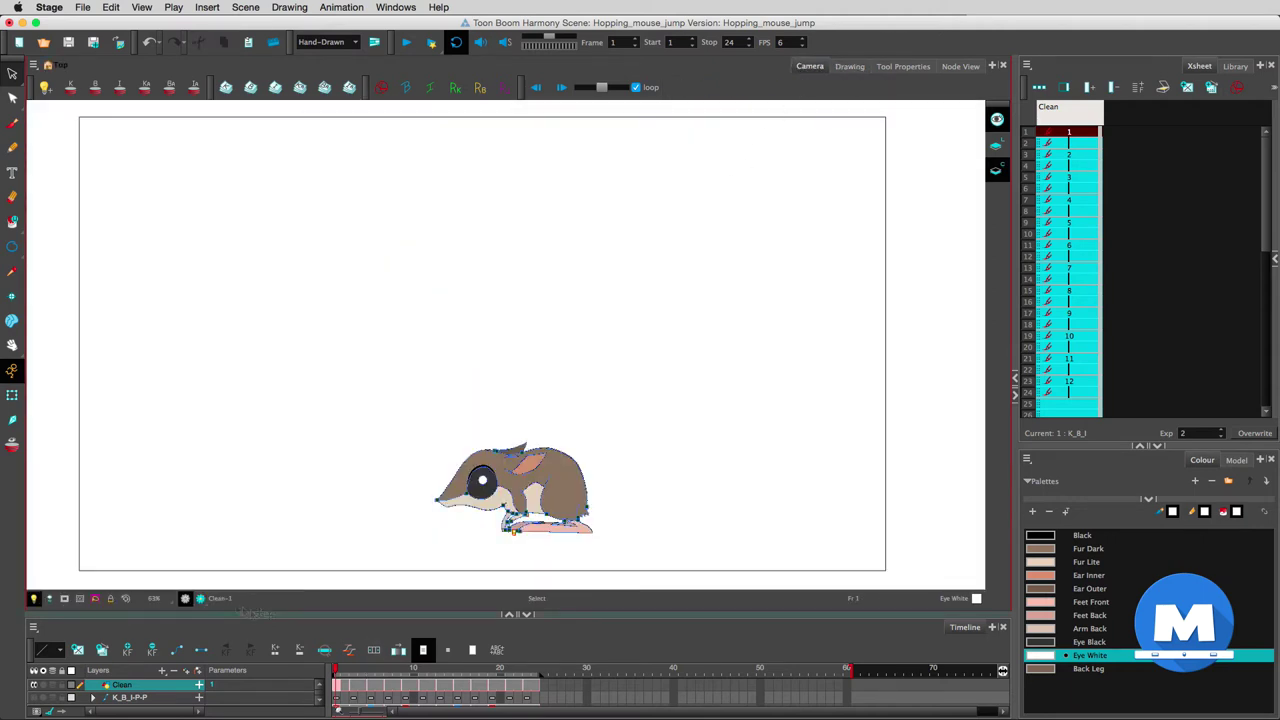
left_click(200, 598)
left_click(997, 146)
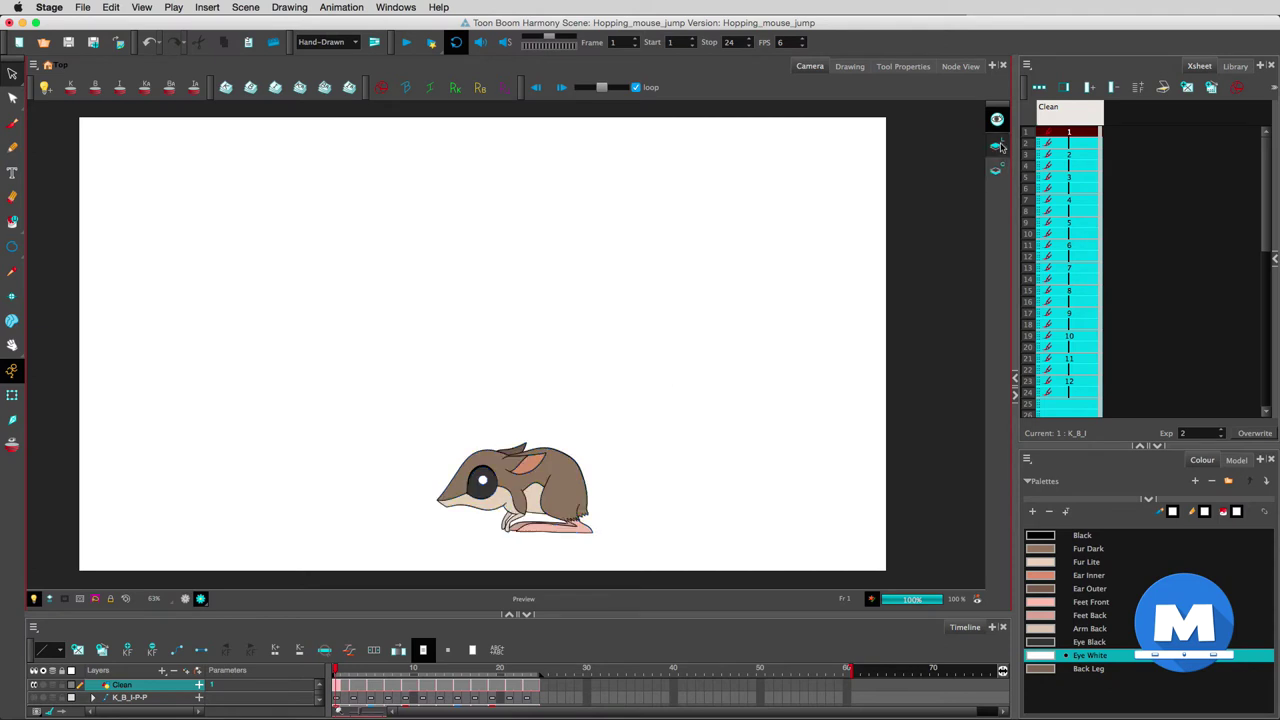
left_click(996, 169)
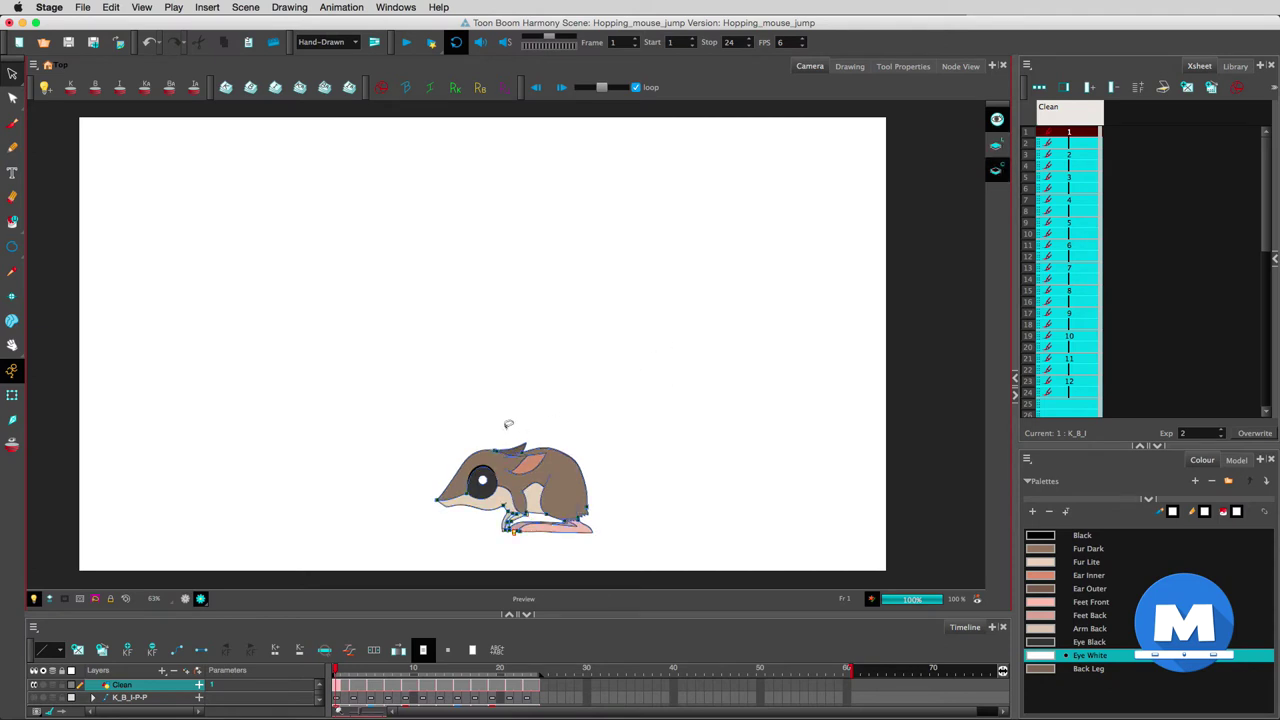
key("2")
left_click_drag(563, 420, 594, 200)
left_click(997, 146)
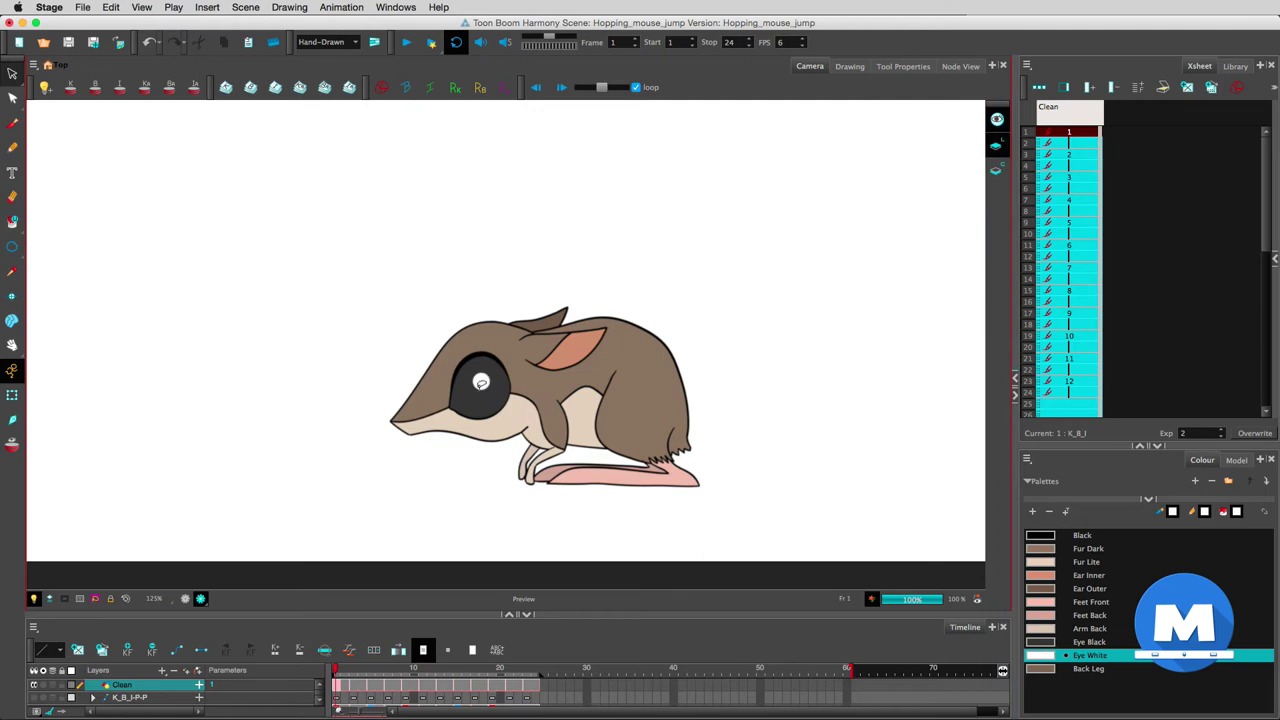
left_click(185, 600)
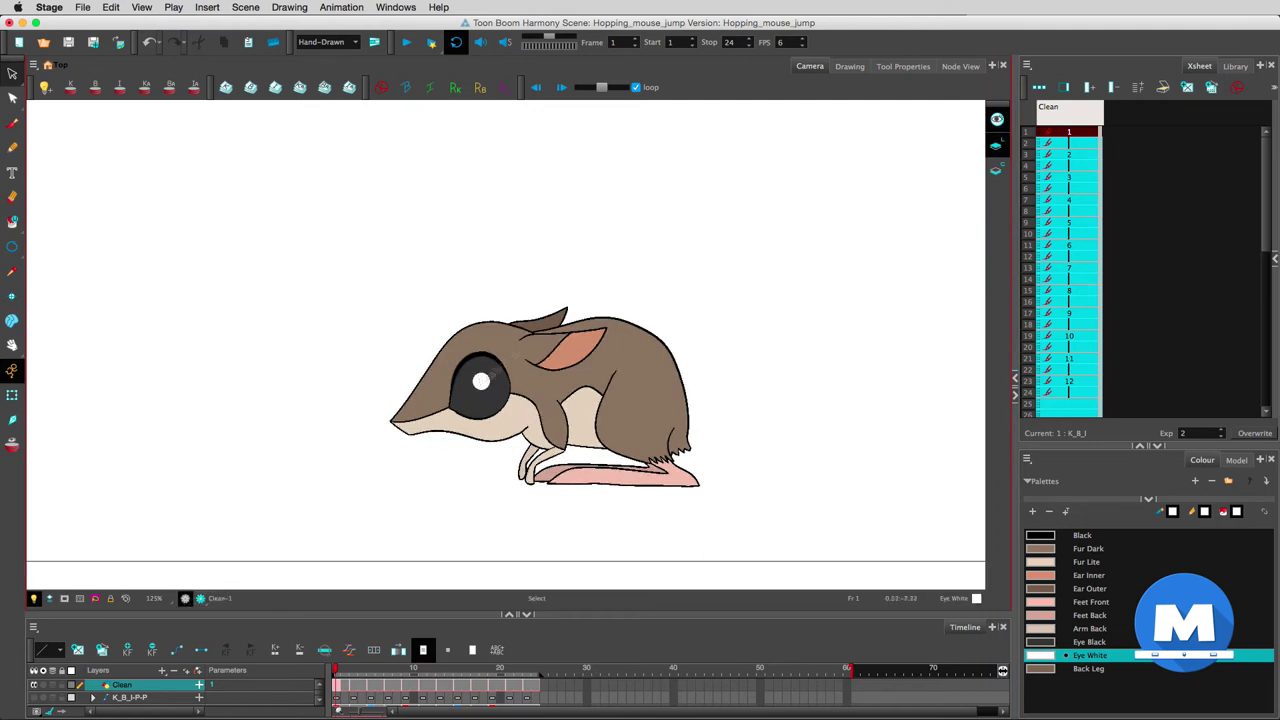
Step: Scale down the white eye highlight slightly on drawing 1 in the Drawing view
left_click(849, 67)
left_click(997, 170)
left_click(521, 302)
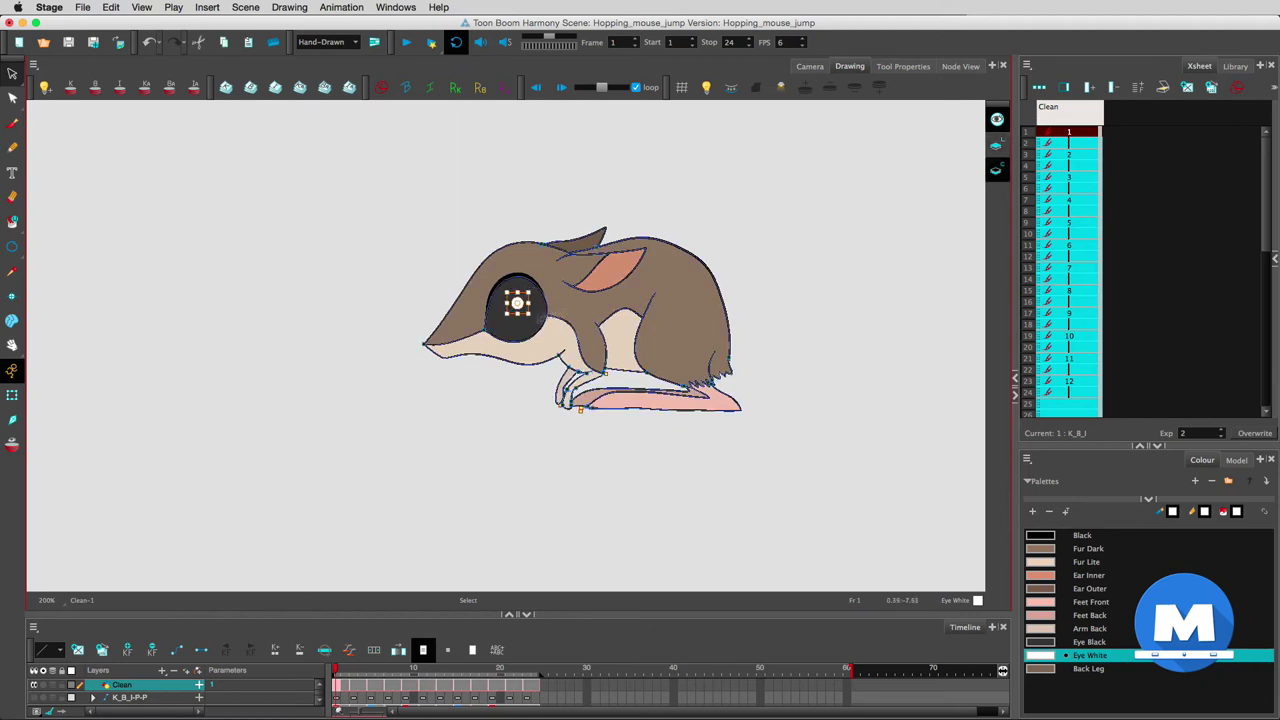
Step: Check the resized eye highlight in the Camera view's render preview
left_click(810, 67)
left_click(201, 599)
left_click(997, 146)
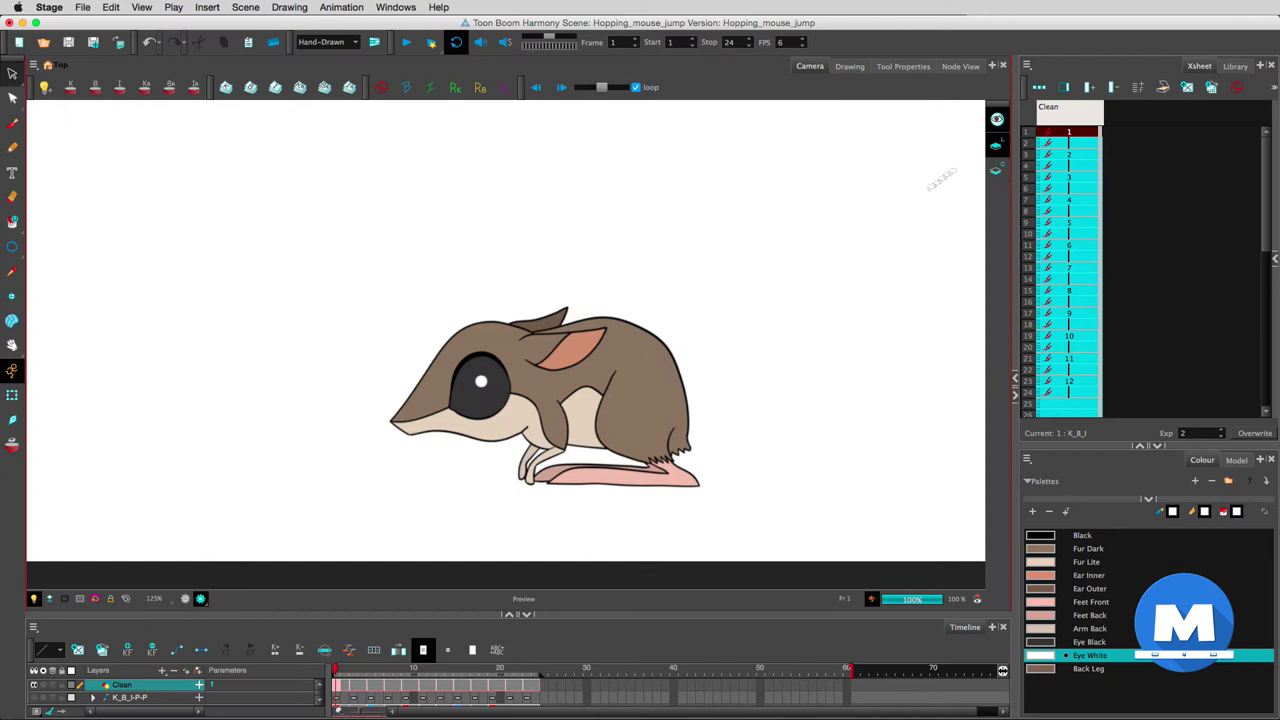
left_click(996, 170)
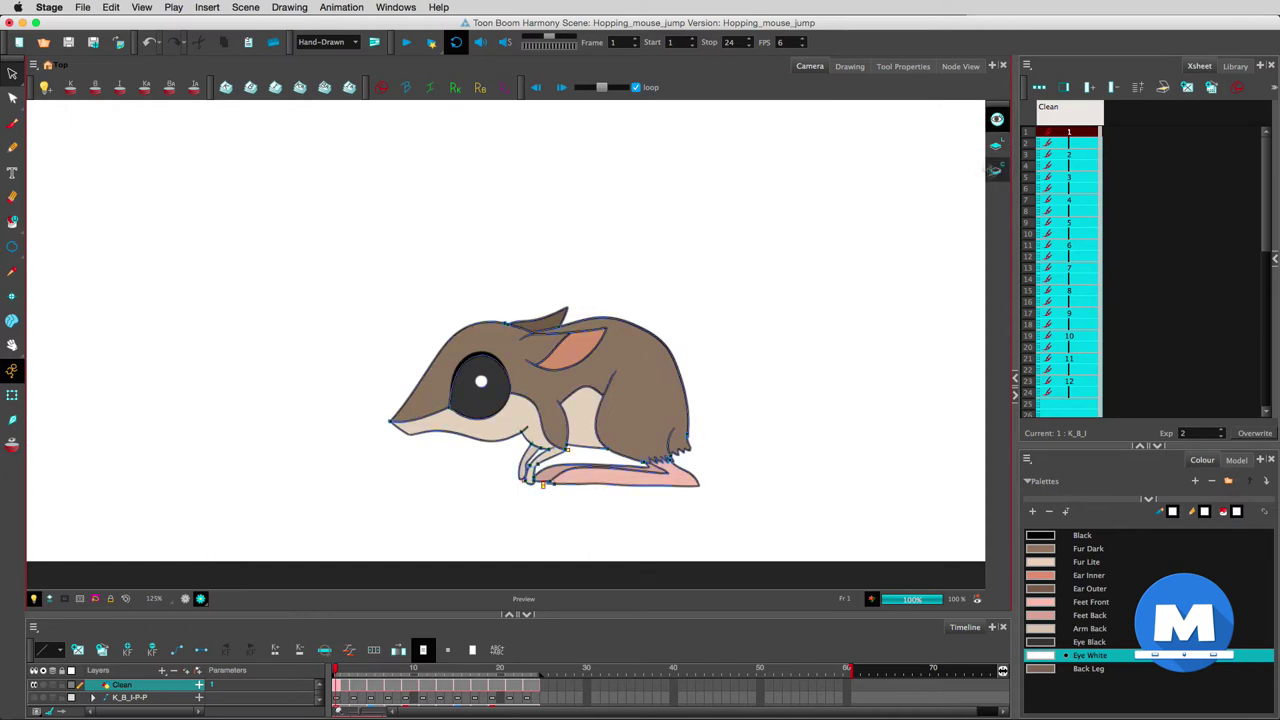
Step: Copy the white eye highlight from drawing 1 and go to drawing 2
scroll(490, 394, "up", 5)
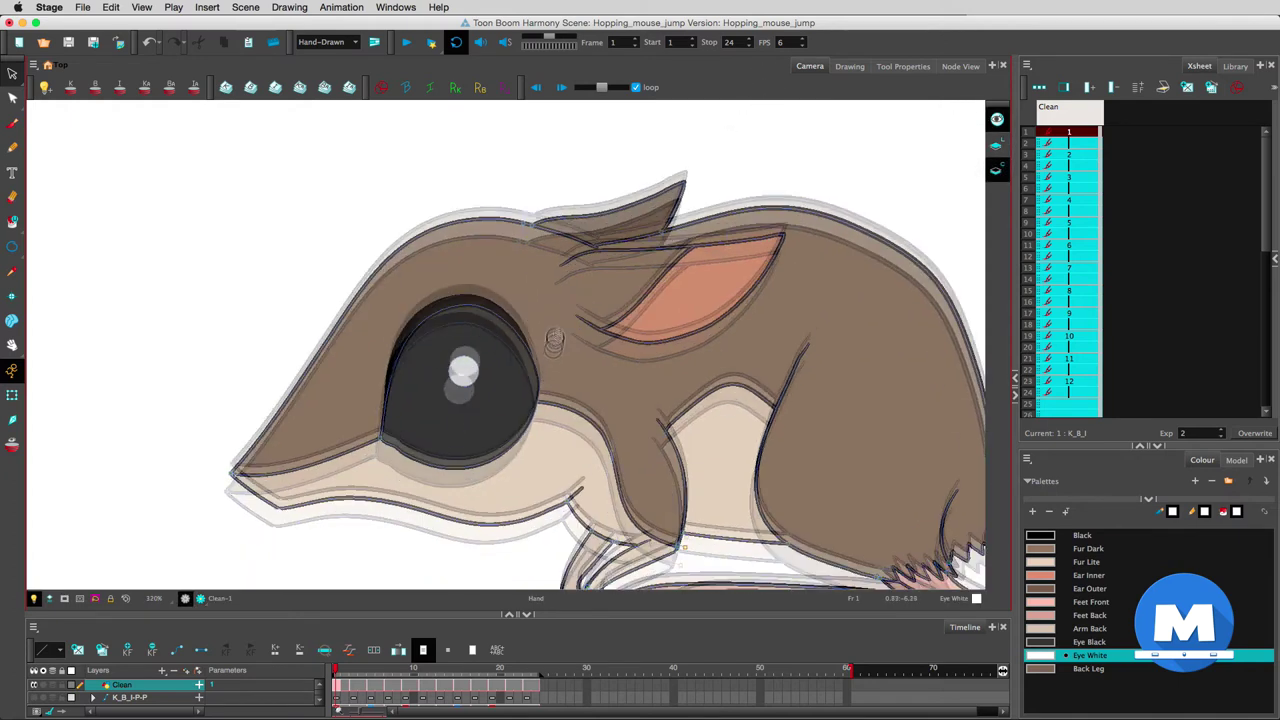
left_click(467, 360)
left_click(355, 685)
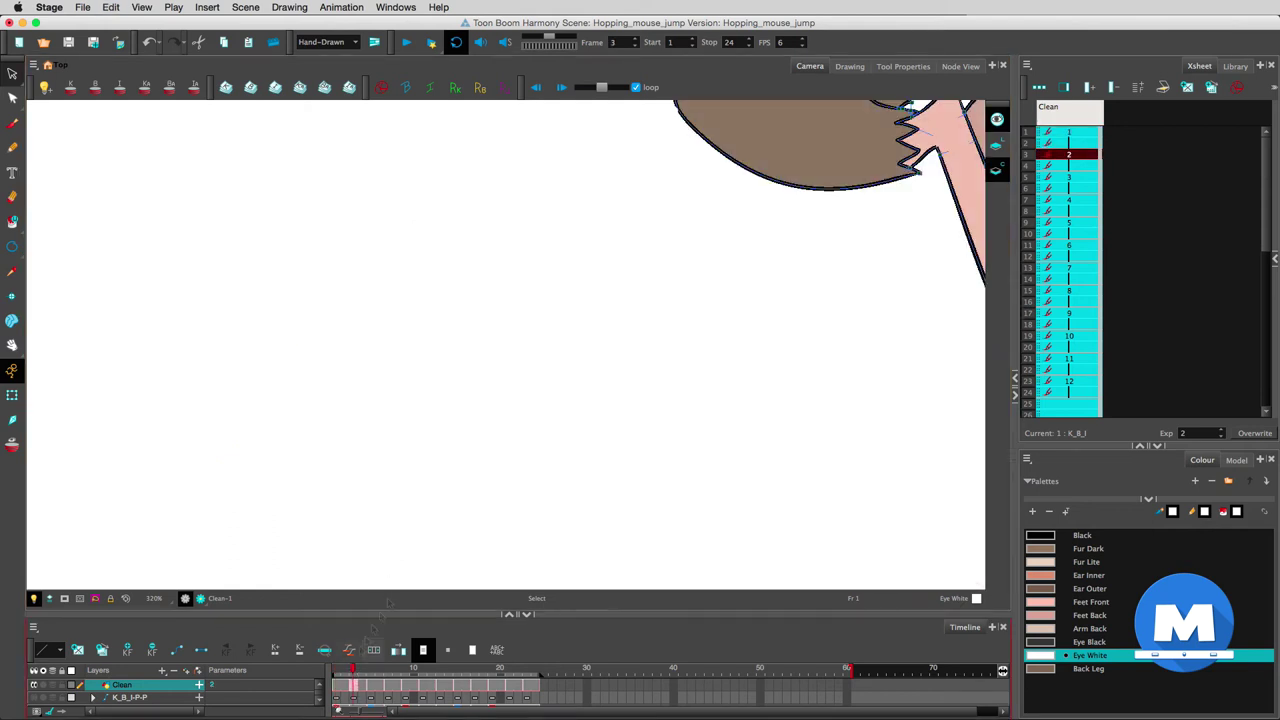
Step: Paste the white highlight into drawing 2 and position it in the upper part of the eye
key("1")
key("1")
key("1")
key("1")
key("2")
key("2")
key("2")
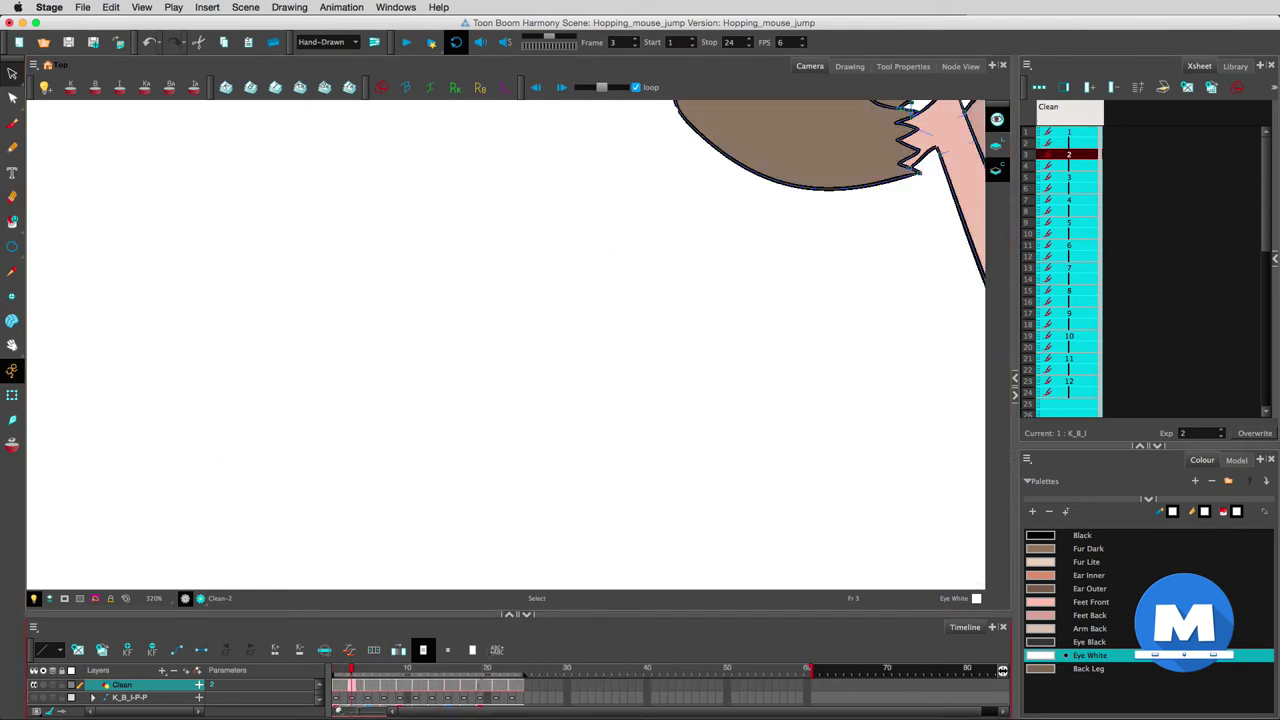
scroll(561, 152, "down", 4)
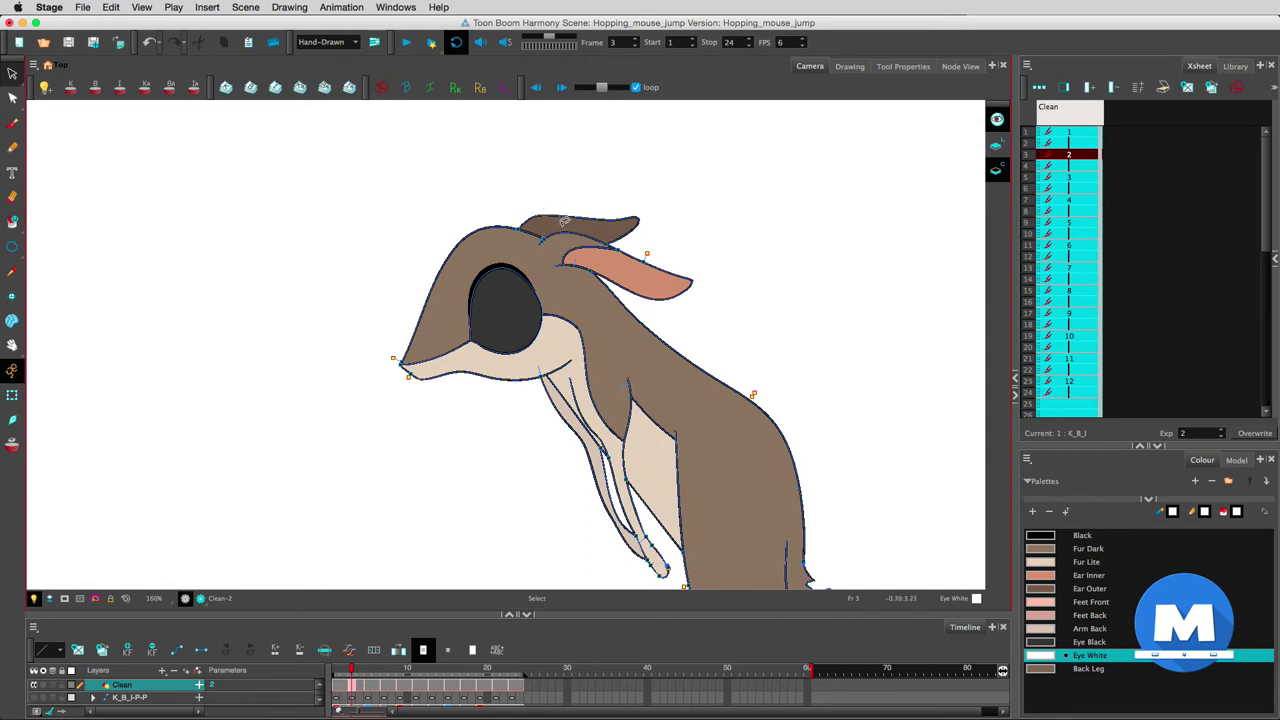
scroll(551, 571, "down", 4)
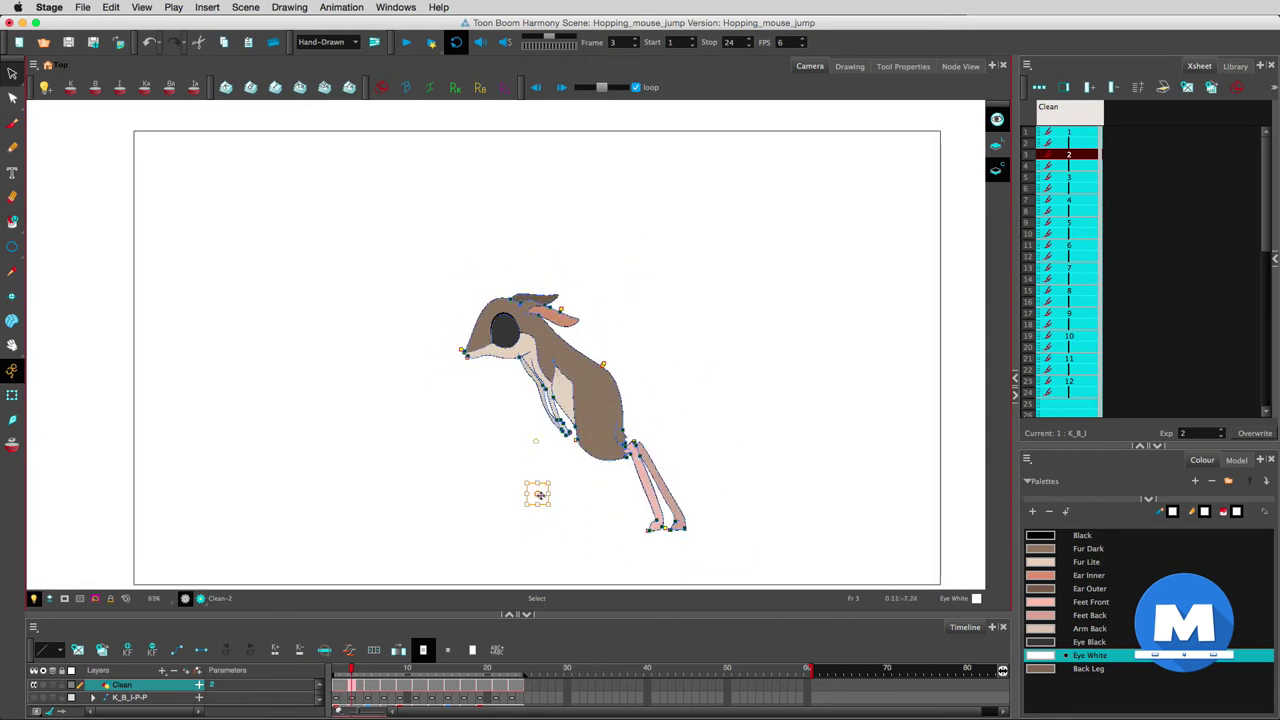
scroll(505, 330, "up", 5)
left_click_drag(506, 292, 505, 288)
key("2")
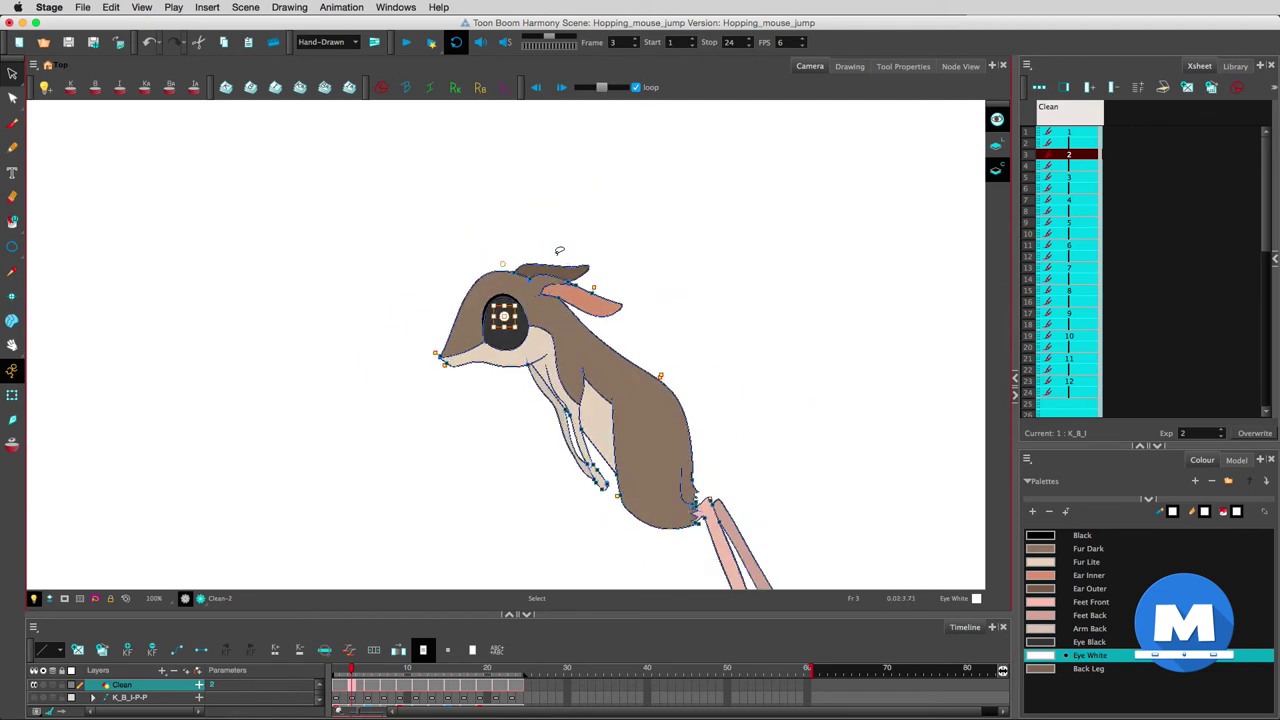
Step: Paste the white highlight into drawing 3, place it on the eye and compare it with the preceding drawing
key("period")
key("period")
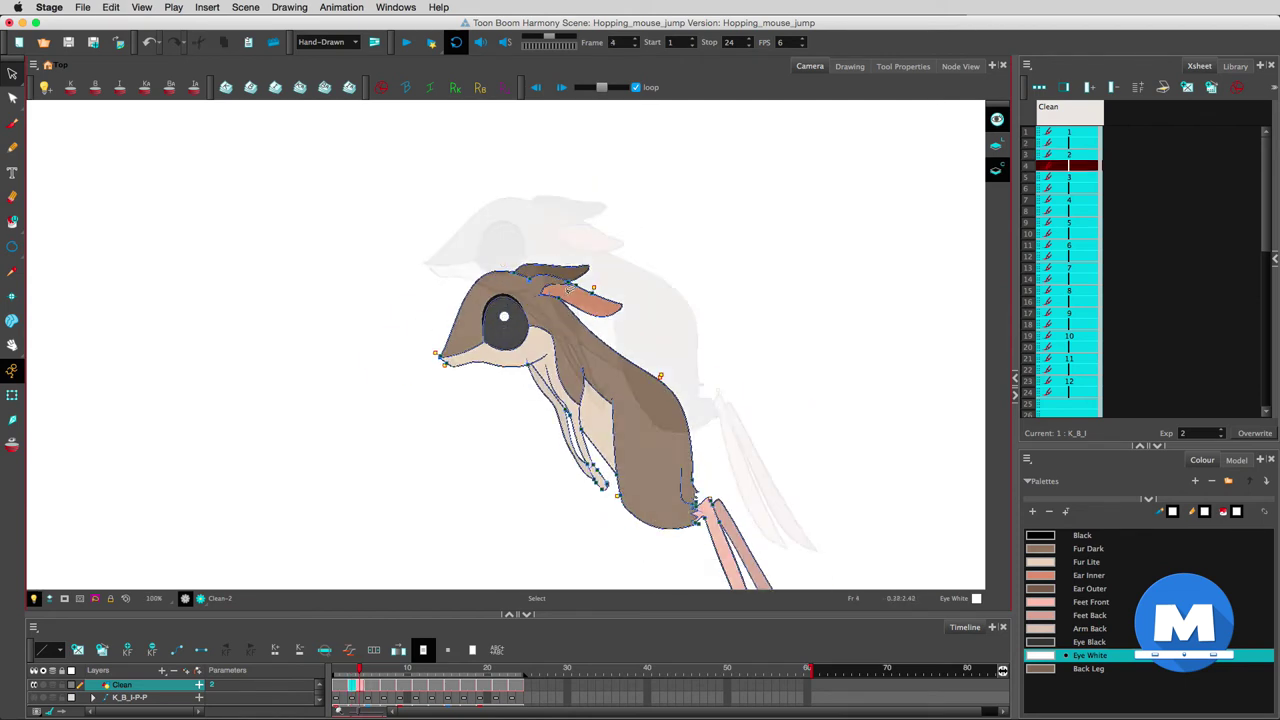
left_click(504, 316)
left_click_drag(504, 316, 502, 245)
left_click(616, 172)
key("comma")
key("period")
key("period")
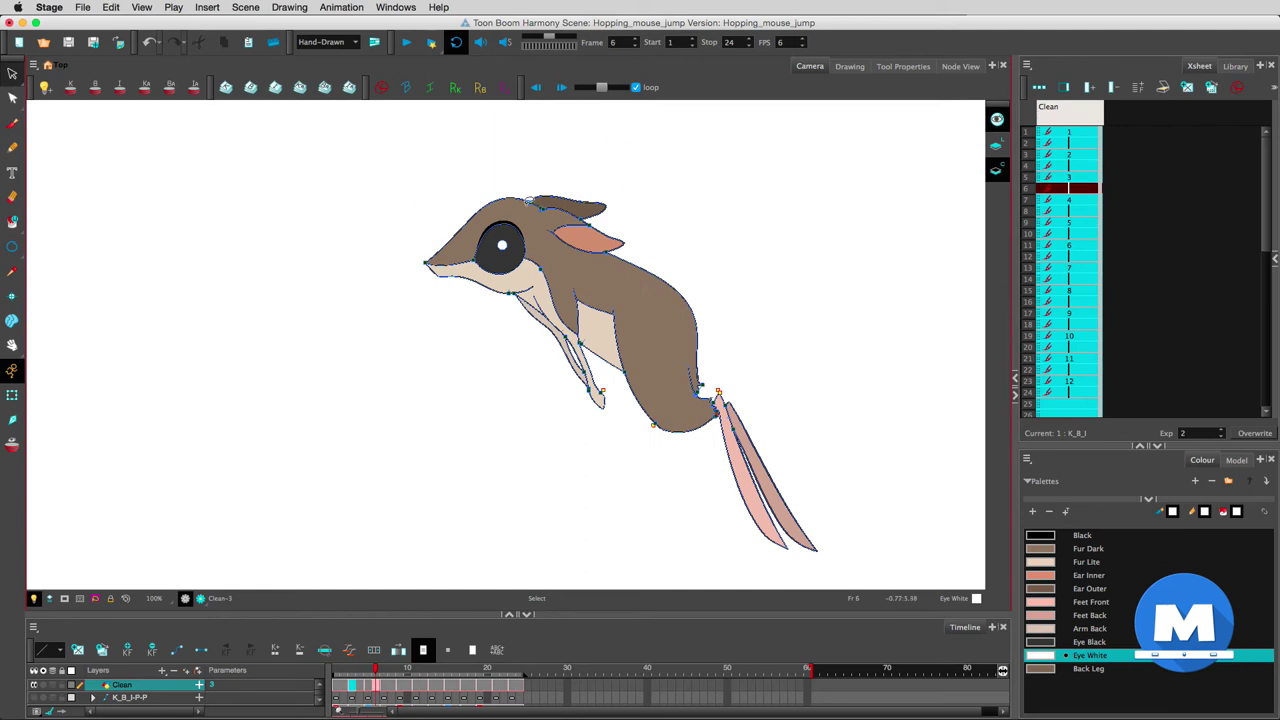
Step: Paste the white highlight into drawings 4 and 5 and move it onto the eye in each
key("period")
left_click(504, 316)
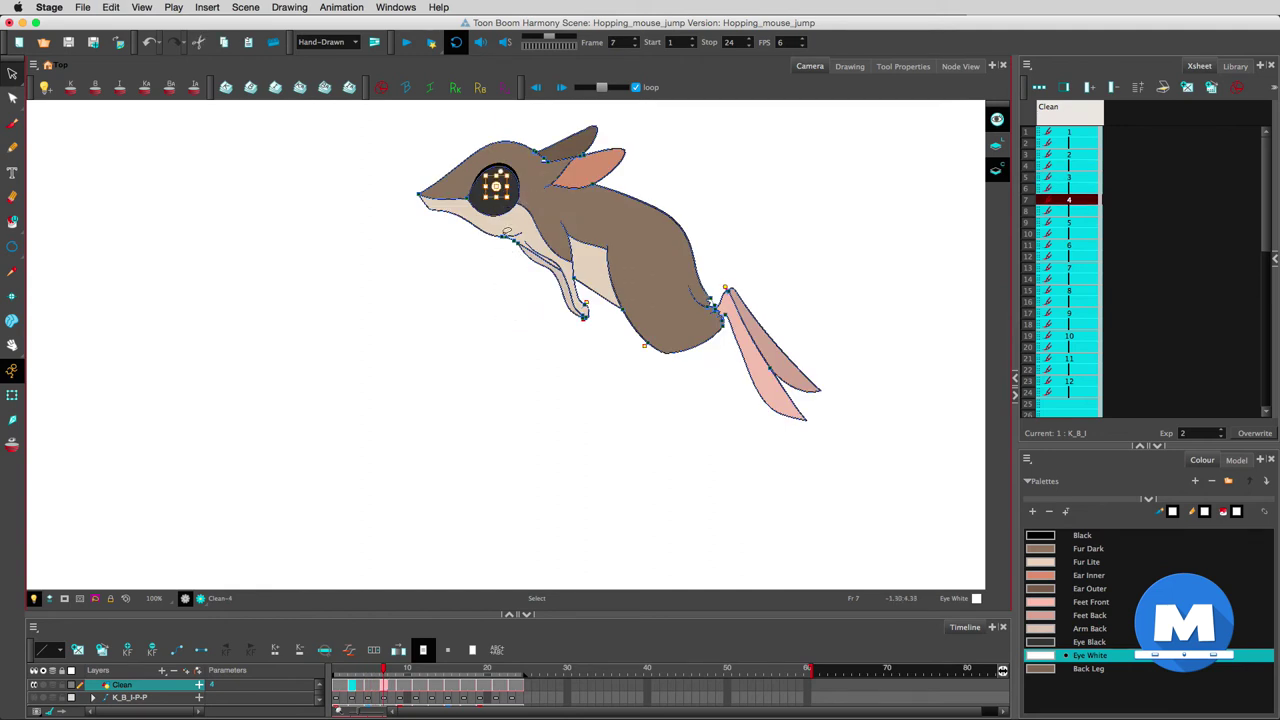
key("period")
key("period")
left_click_drag(509, 322, 497, 159)
key("super+z")
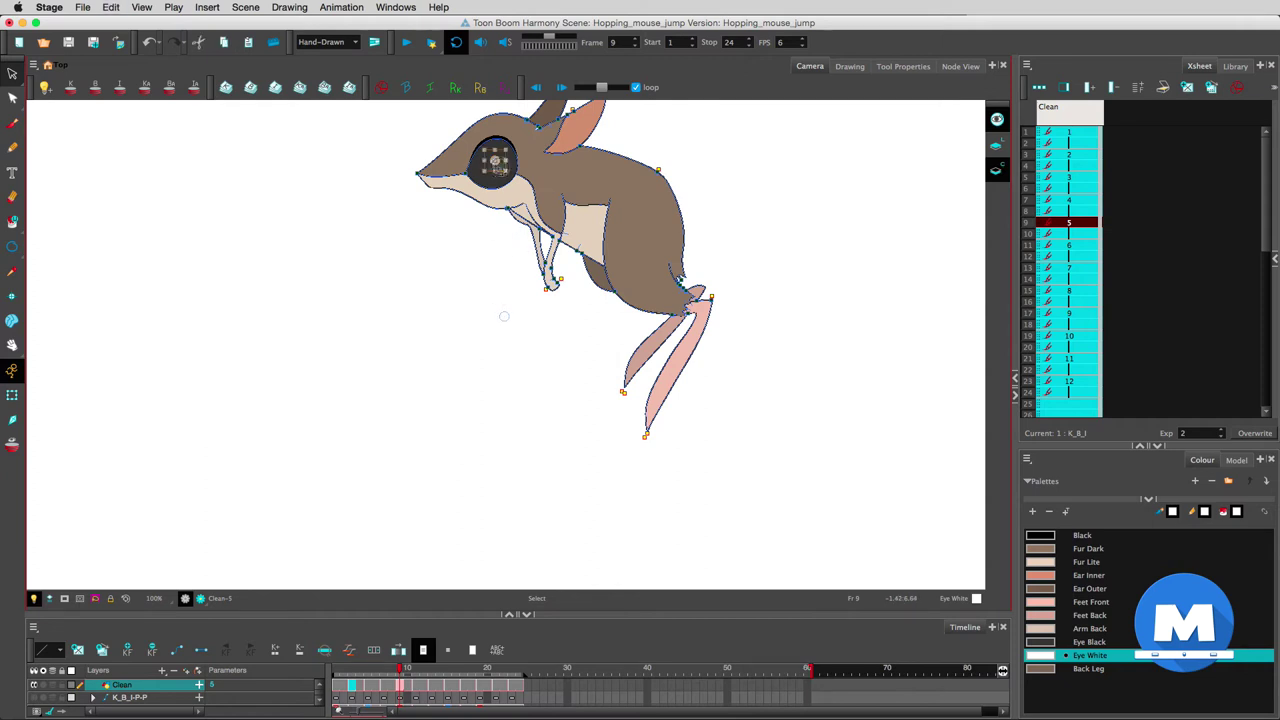
Step: Paste the white highlight into drawing 6 and adjust its position on the eye while comparing with the neighbouring drawing
key("period")
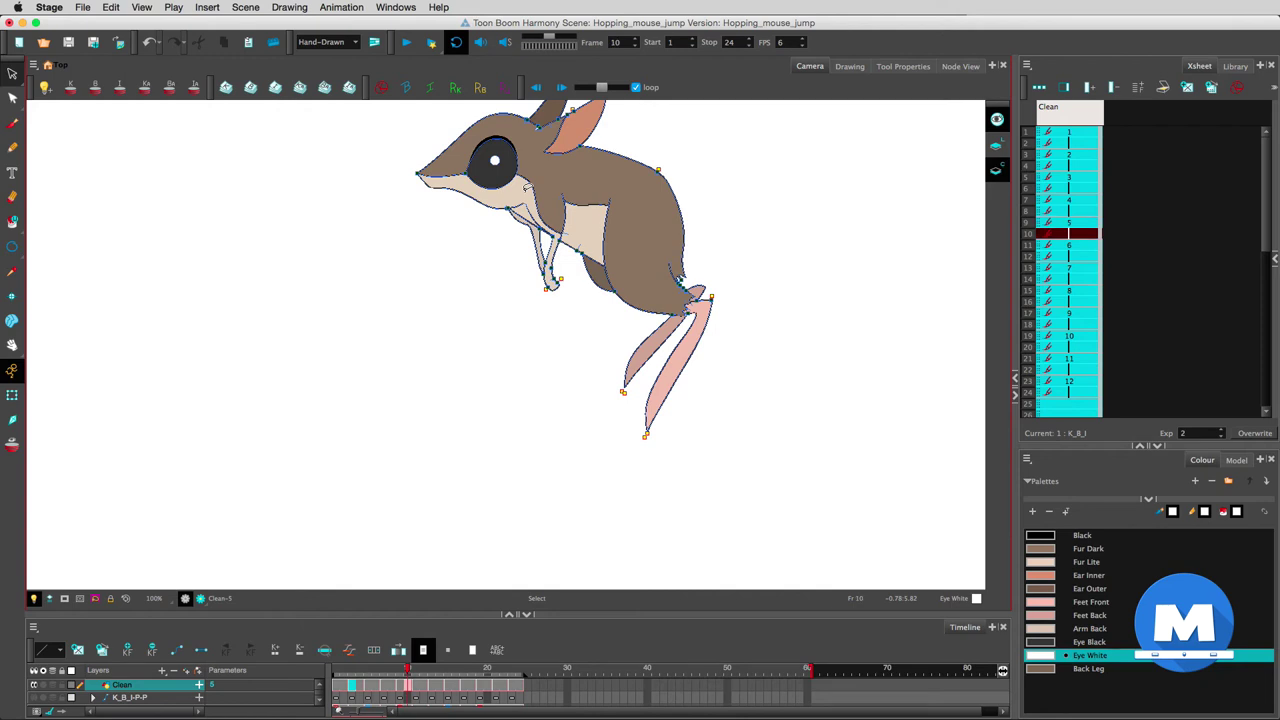
key("period")
key("ctrl+v")
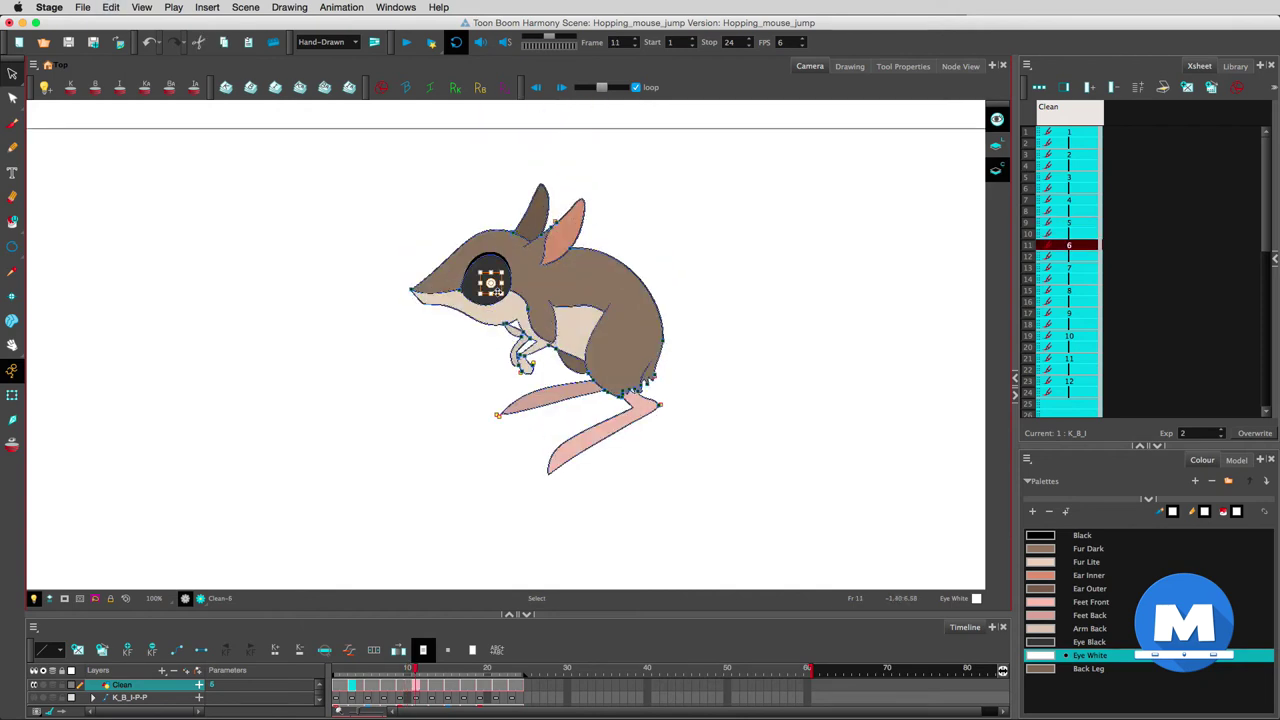
left_click_drag(497, 283, 497, 282)
key("comma")
key("period")
left_click(491, 273)
key("comma")
key("comma")
key("period")
key("period")
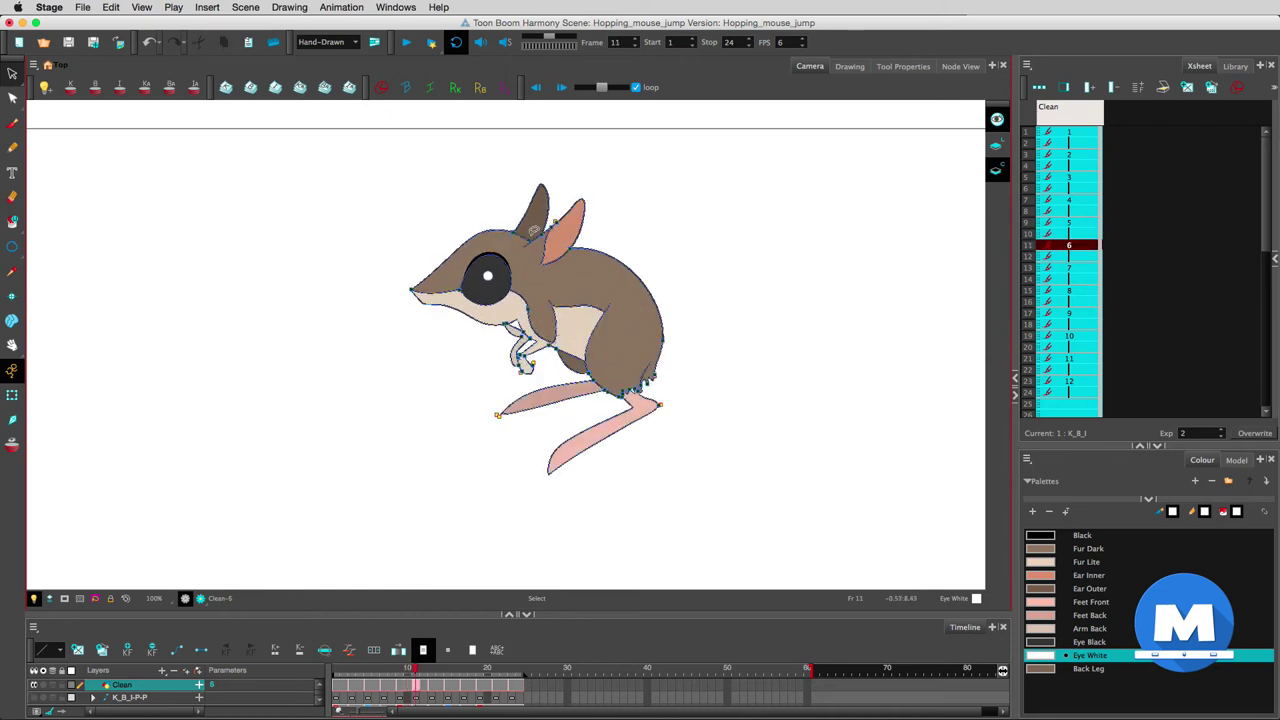
Step: Paste the white highlight into drawing 7, move it down onto the eye and compare it with the preceding drawing
key("period")
key("period")
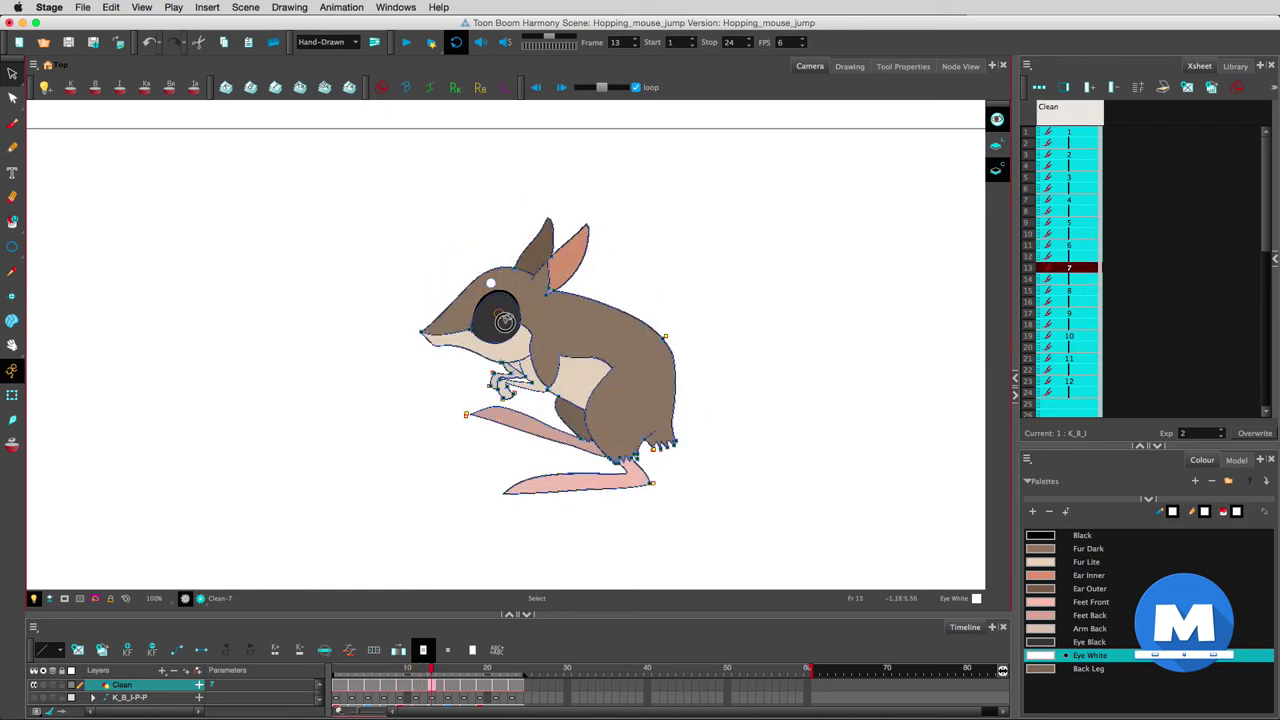
key("comma")
key("period")
key("period")
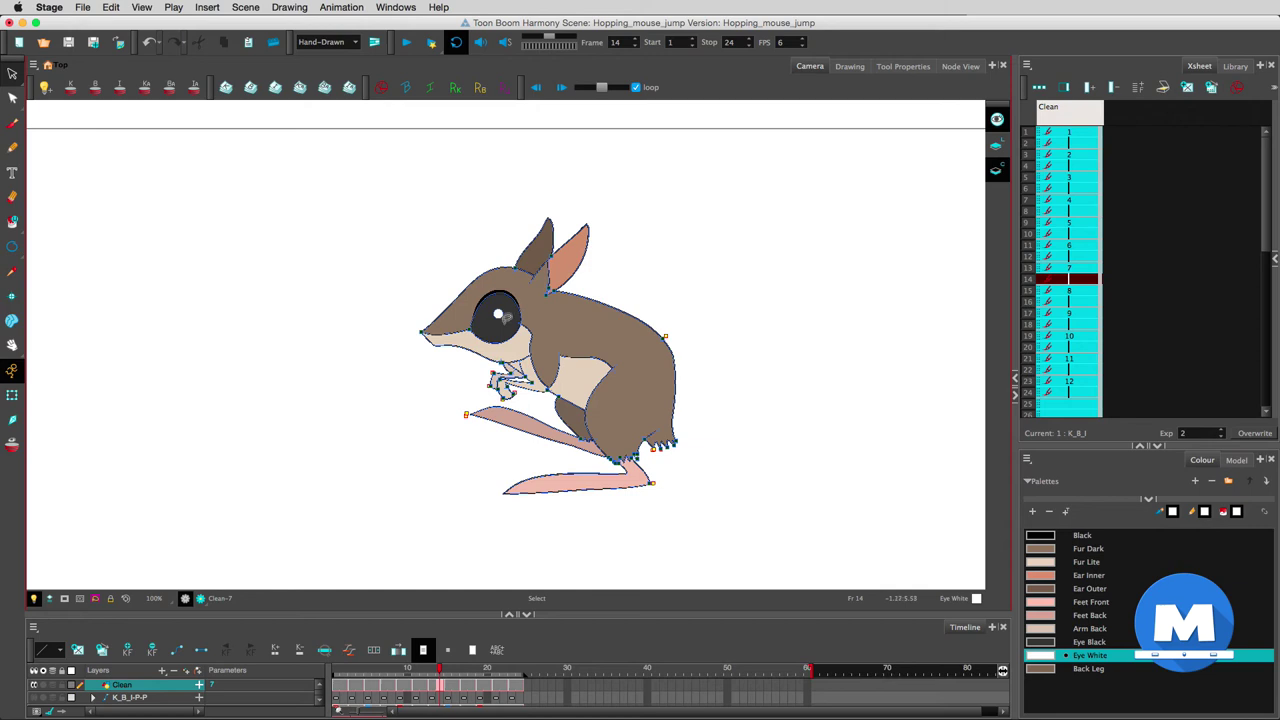
Step: Paste the white highlight into drawing 8 and position it on the eye while flipping between it and drawing 7
key("period")
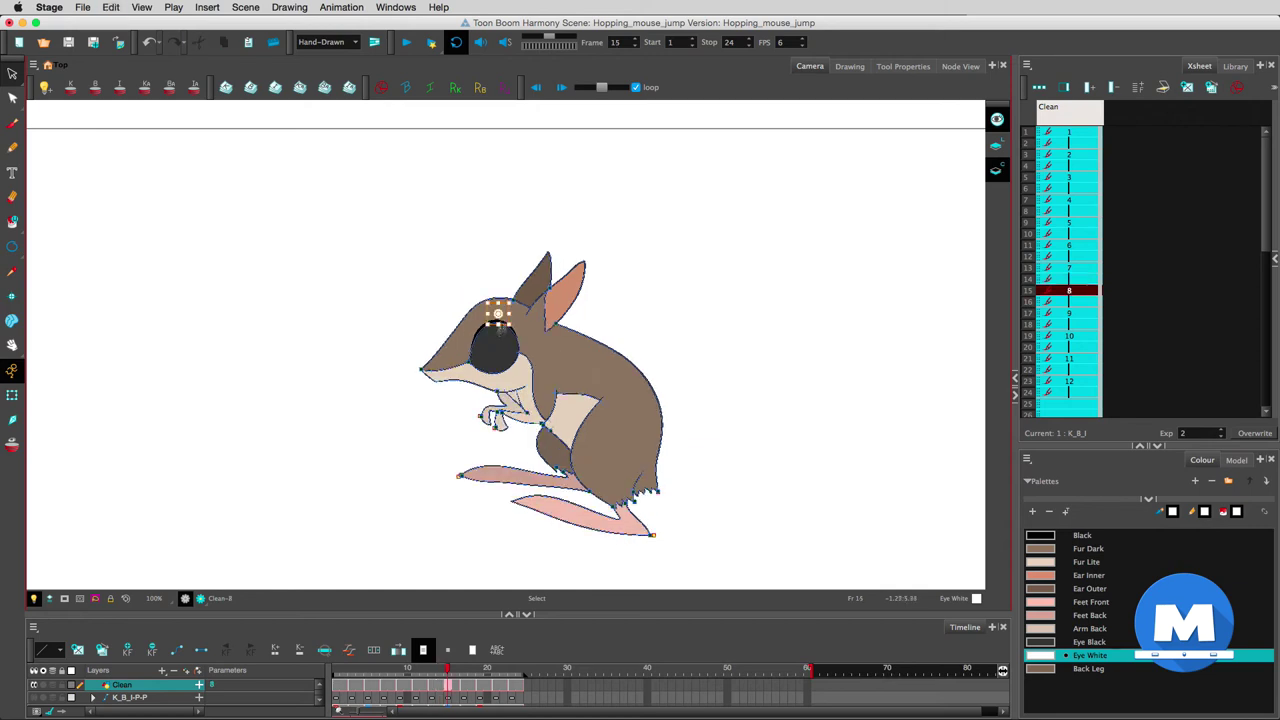
key("comma")
key("period")
key("comma")
key("period")
key("comma")
key("period")
key("comma")
key("period")
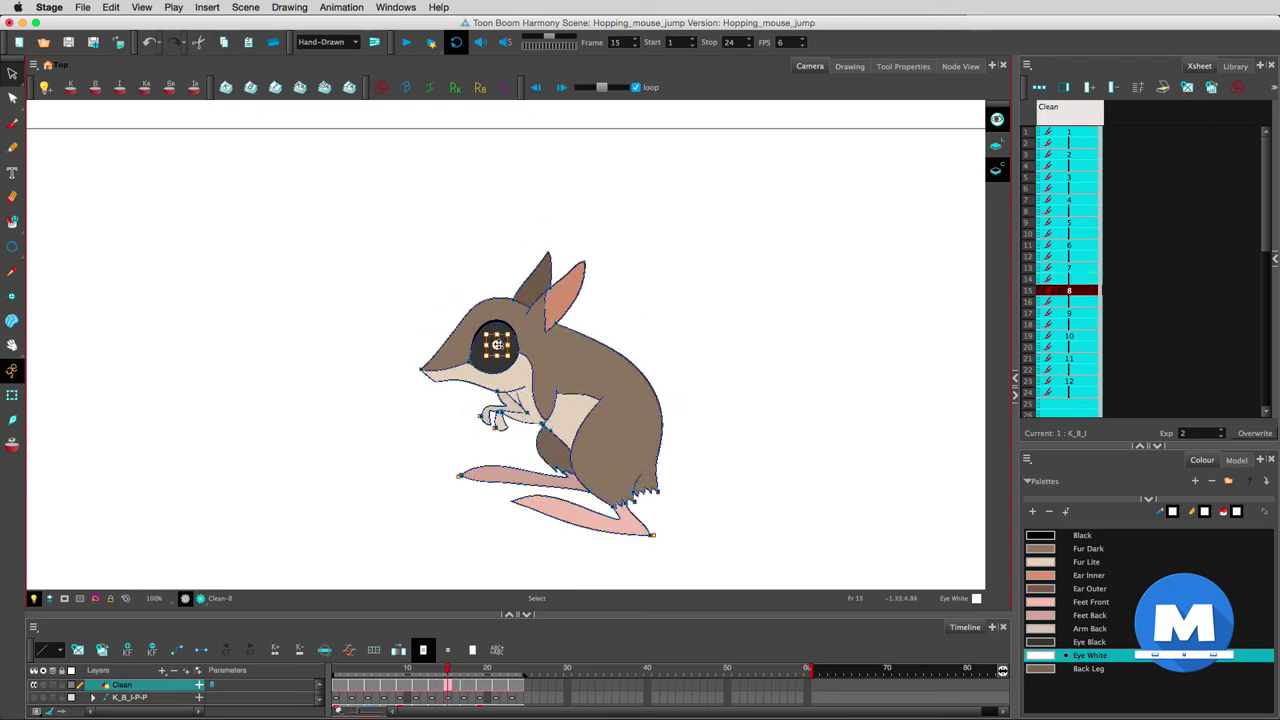
Step: Paste the white highlight into drawing 9 and place it on the eye, comparing with drawing 8
key("period")
key("period")
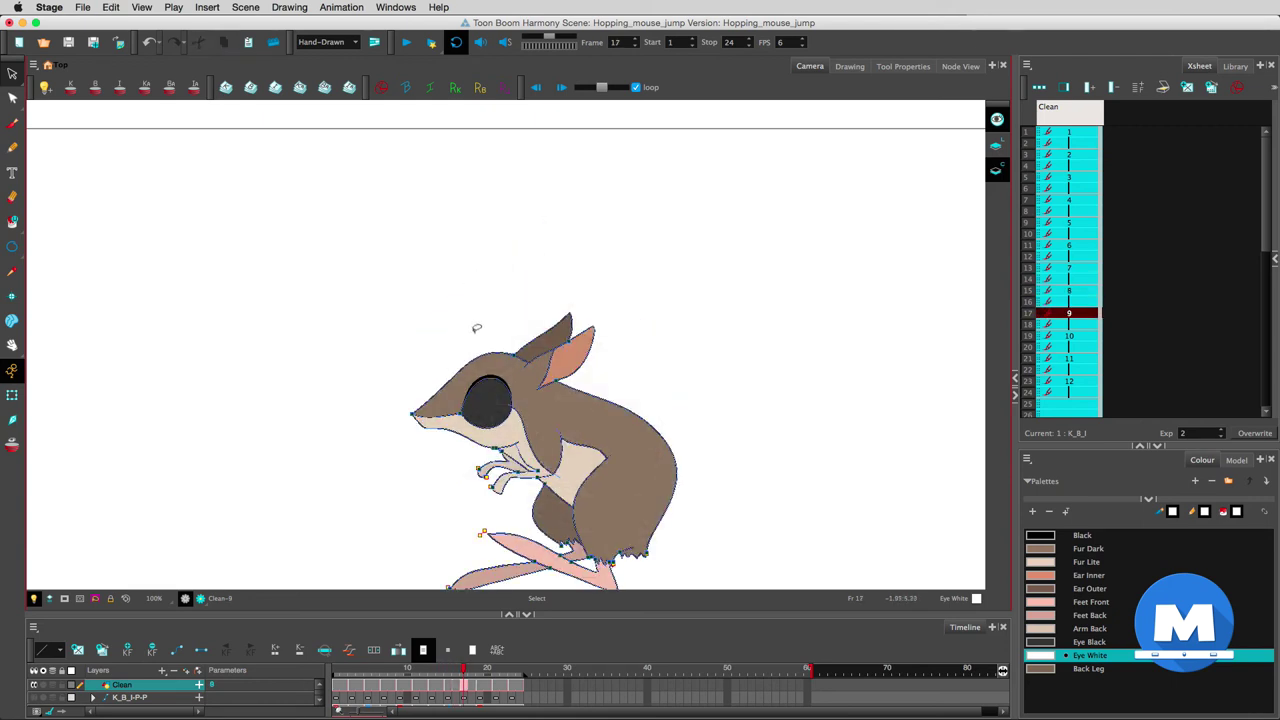
left_click_drag(500, 347, 493, 401)
key("comma")
key("period")
Step: Paste the white highlight into drawing 10 and move it onto the eye, checking it against drawing 9
key("period")
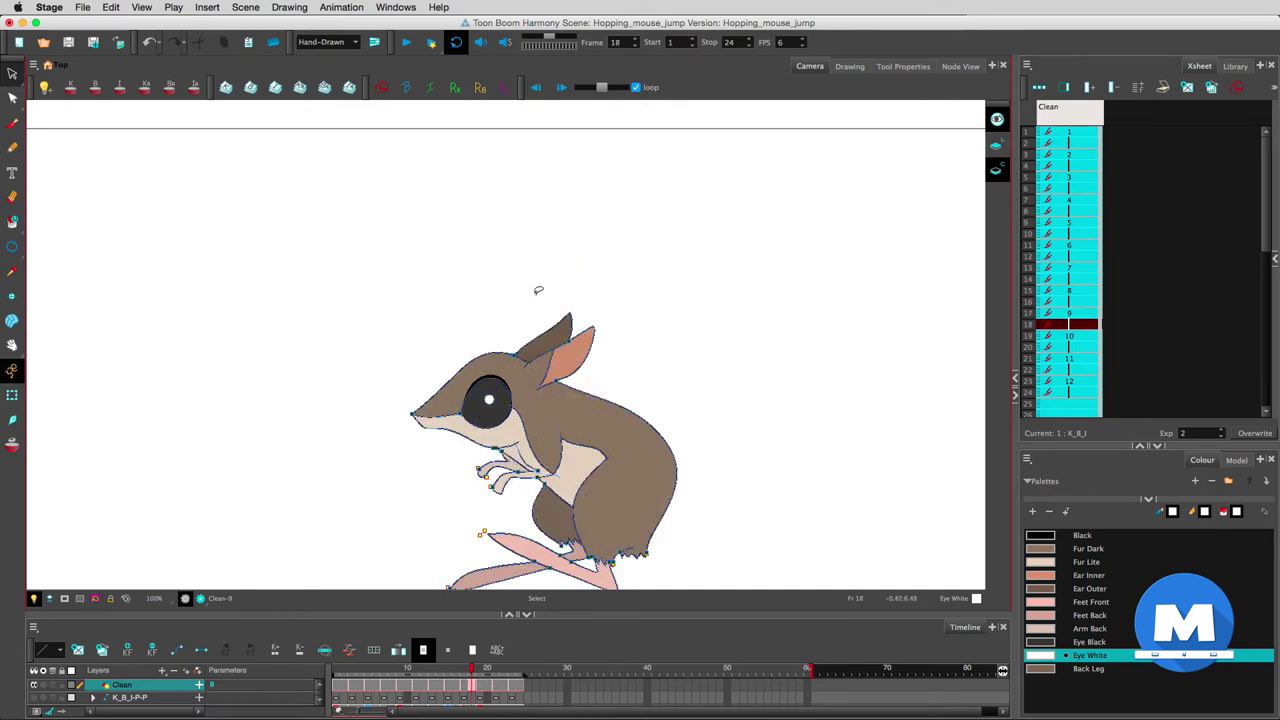
key("period")
left_click_drag(483, 330, 467, 400)
key("comma")
key("period")
Step: Paste the white highlight into drawing 11 and move it down onto the mouse's eye
key("period")
key("period")
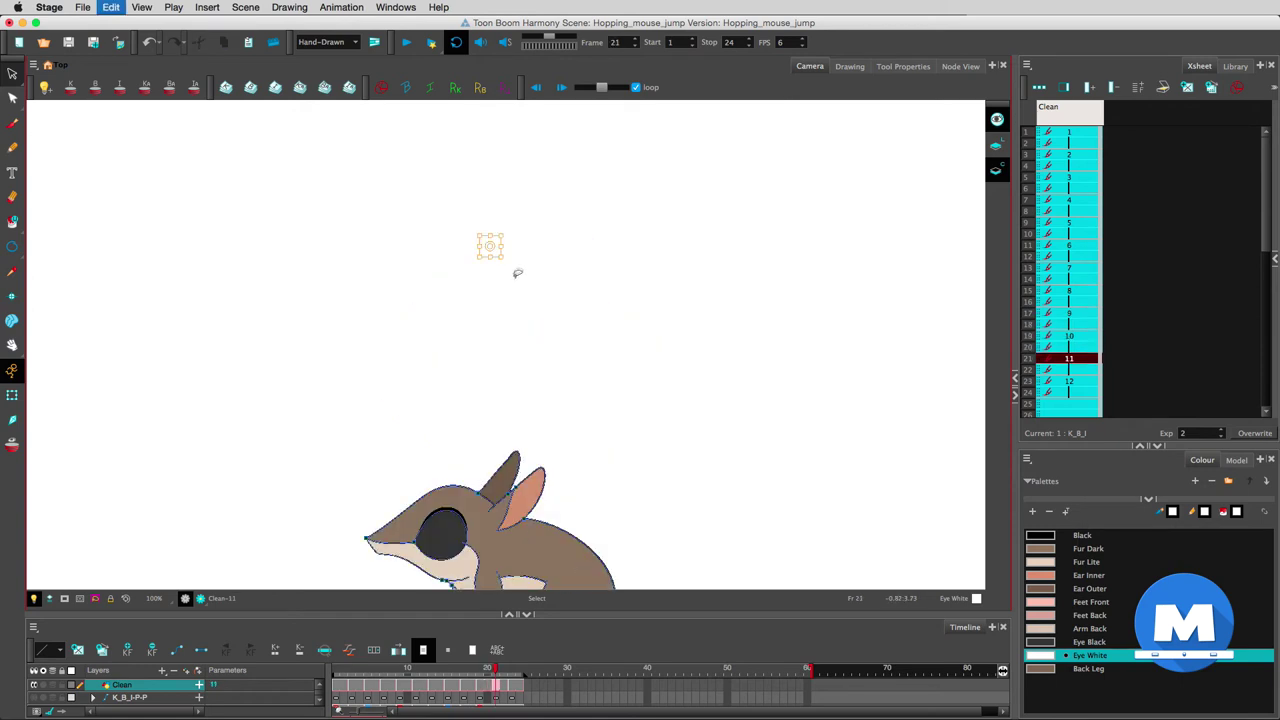
left_click_drag(491, 246, 494, 143)
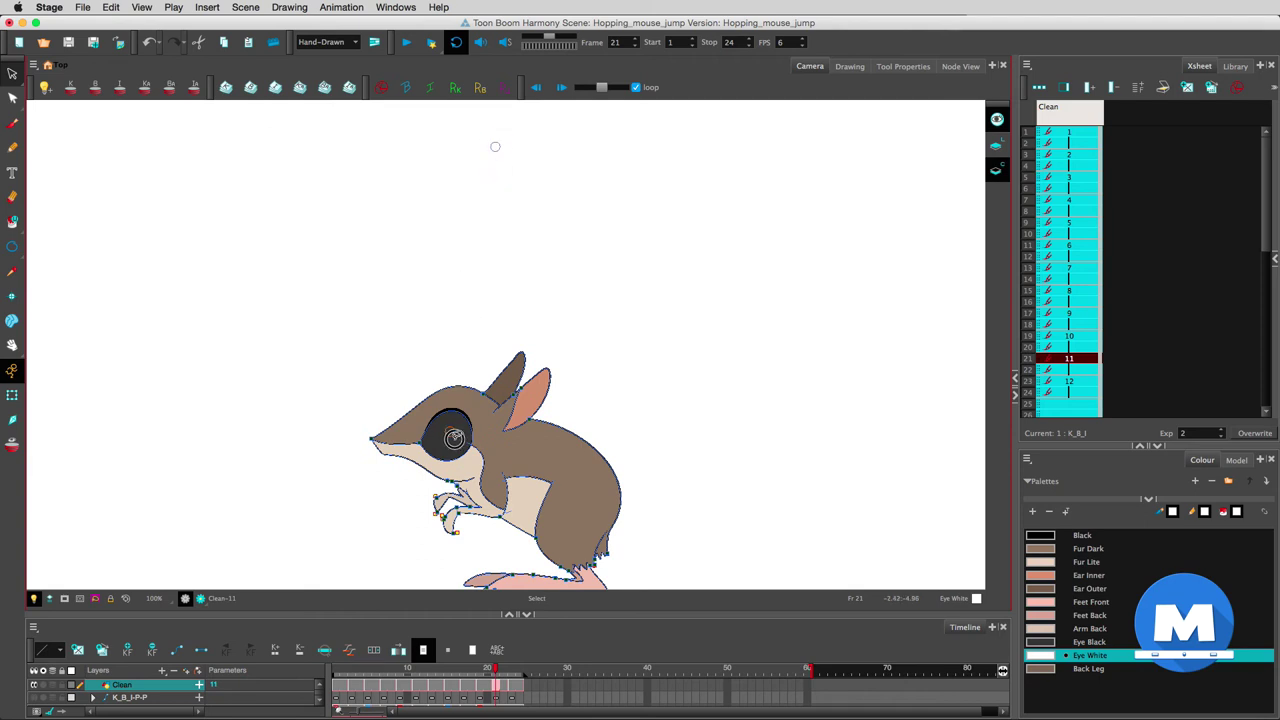
key("comma")
key("period")
Step: Paste the white highlight into drawing 12 and place it in the middle of the eye
key("period")
key("period")
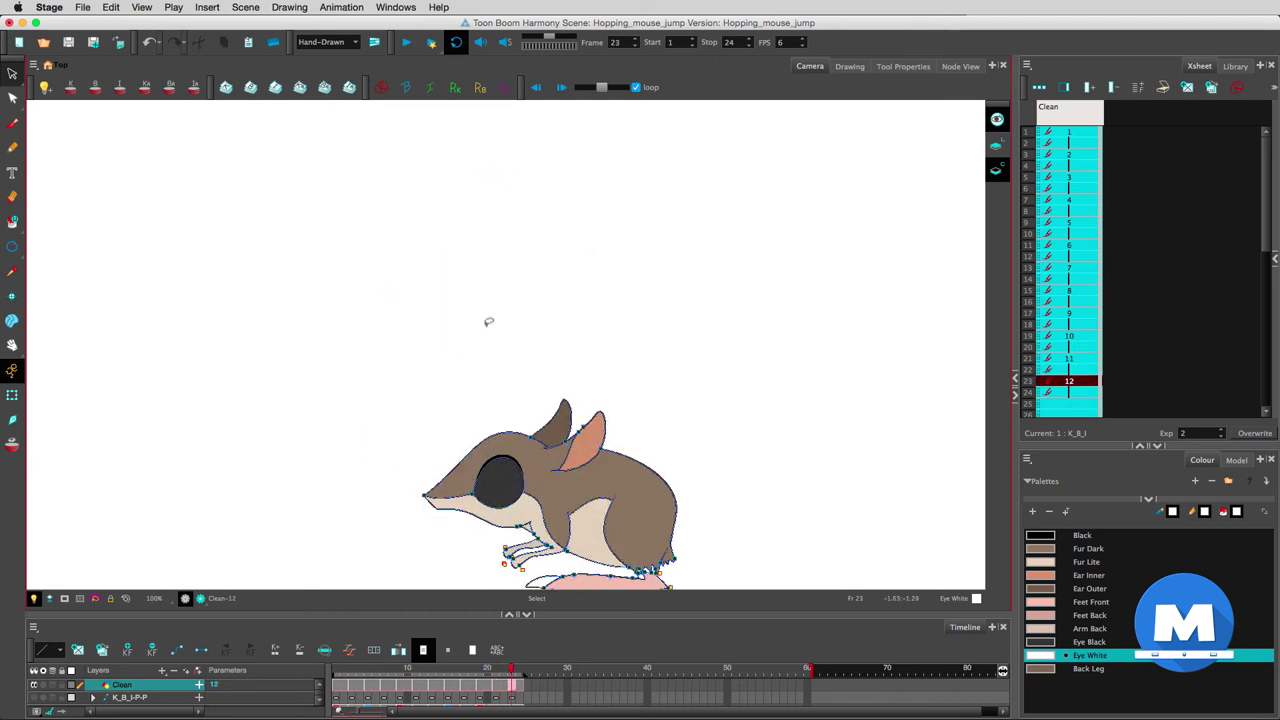
left_click(502, 480)
left_click(342, 670)
left_click(515, 685)
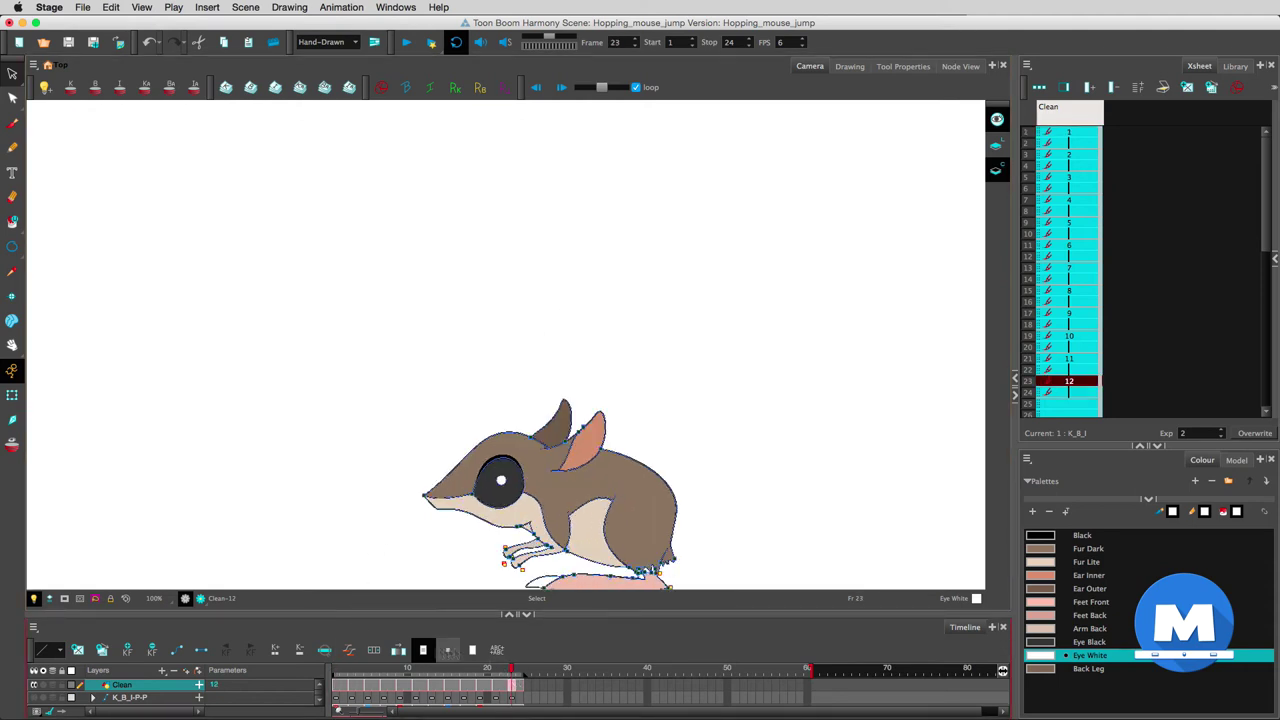
left_click(502, 479)
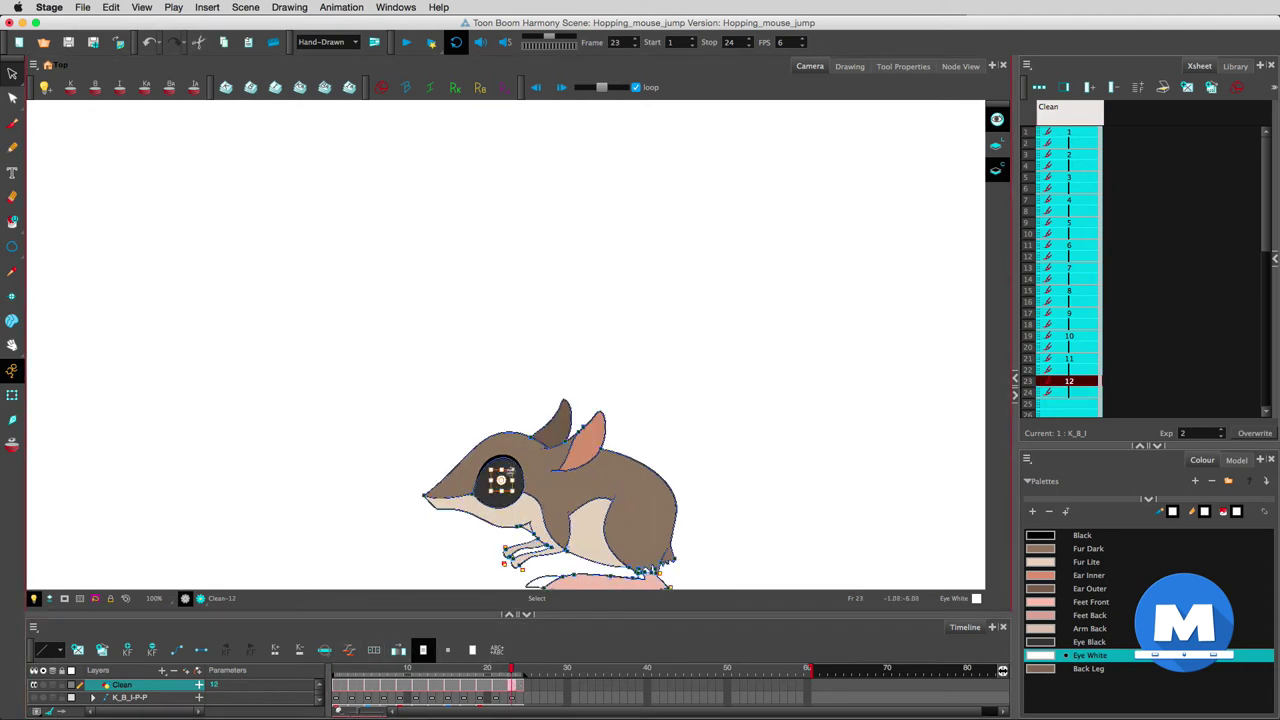
Step: Return to frame 1 without stroke outlines and play back the coloured hop animation
left_click(338, 687)
left_click(996, 145)
left_click(684, 369)
left_click_drag(684, 369, 664, 320)
key("1")
key("1")
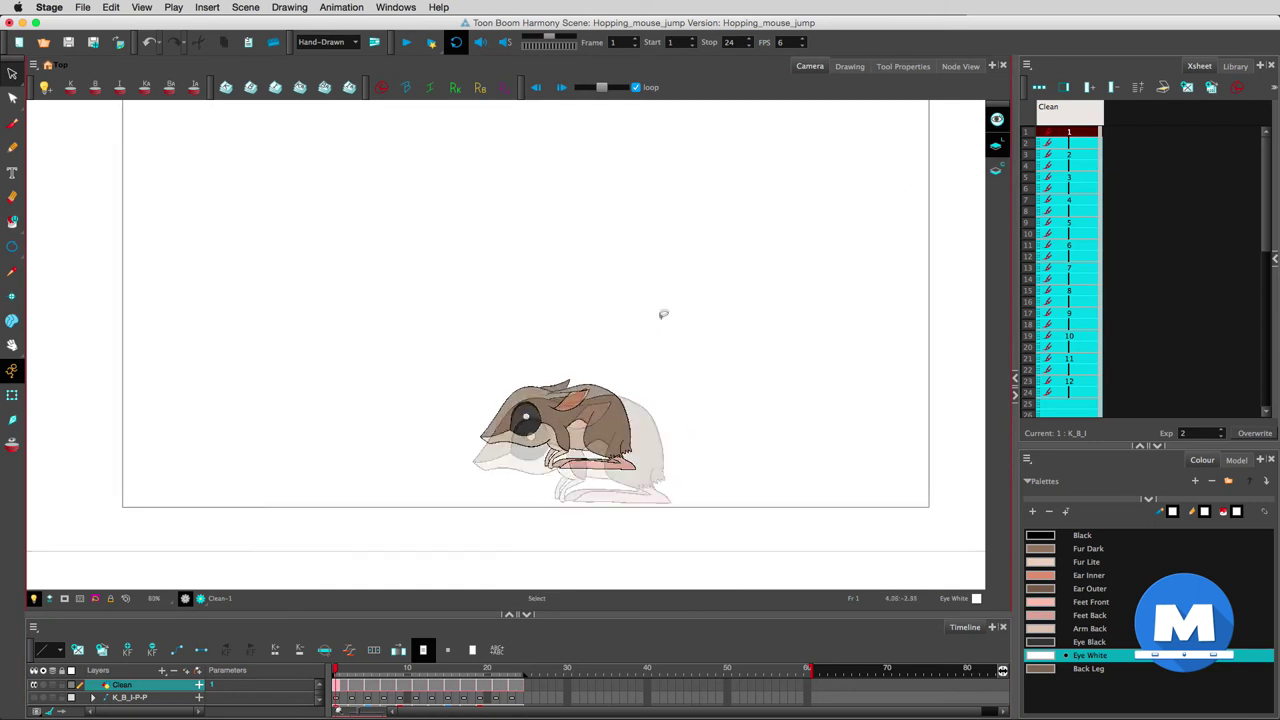
left_click(406, 42)
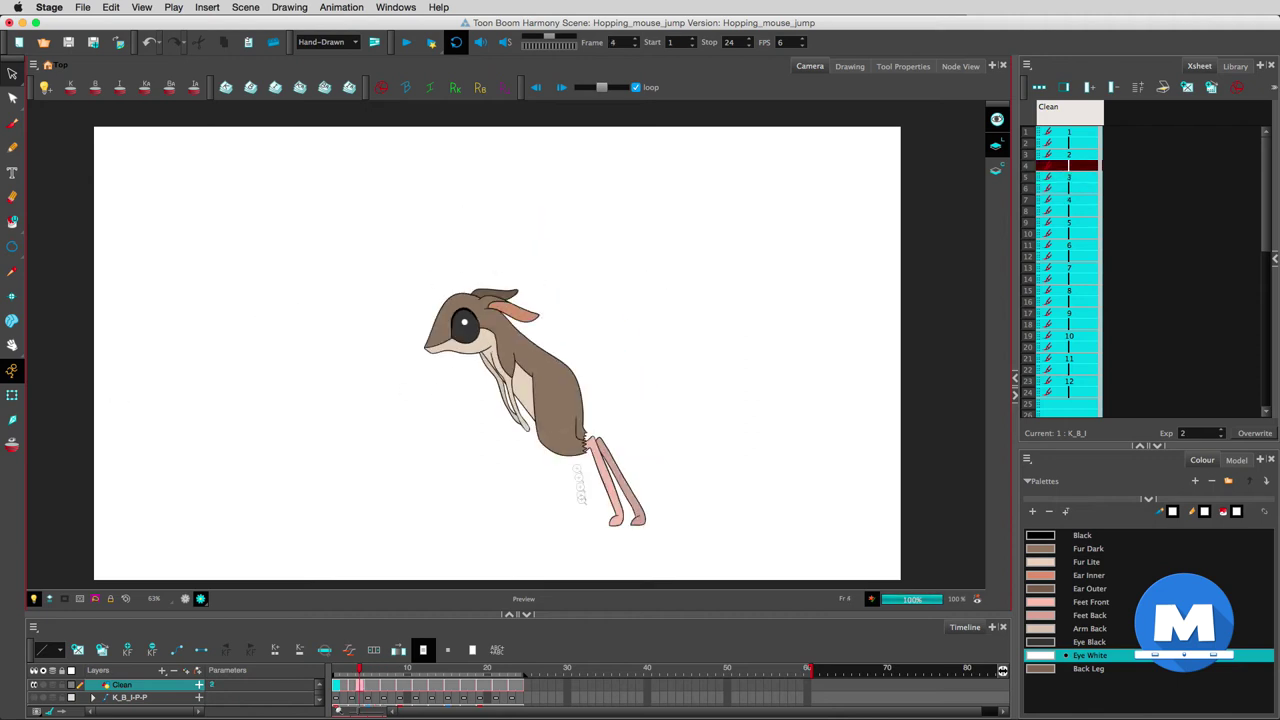
Step: Show the strokes of drawing 2, inspect the feet and delete the stray contour point above the front ear with the Contour Editor
scroll(649, 539, "up", 6)
left_click(185, 598)
left_click(997, 170)
key("super+a")
key("alt+q")
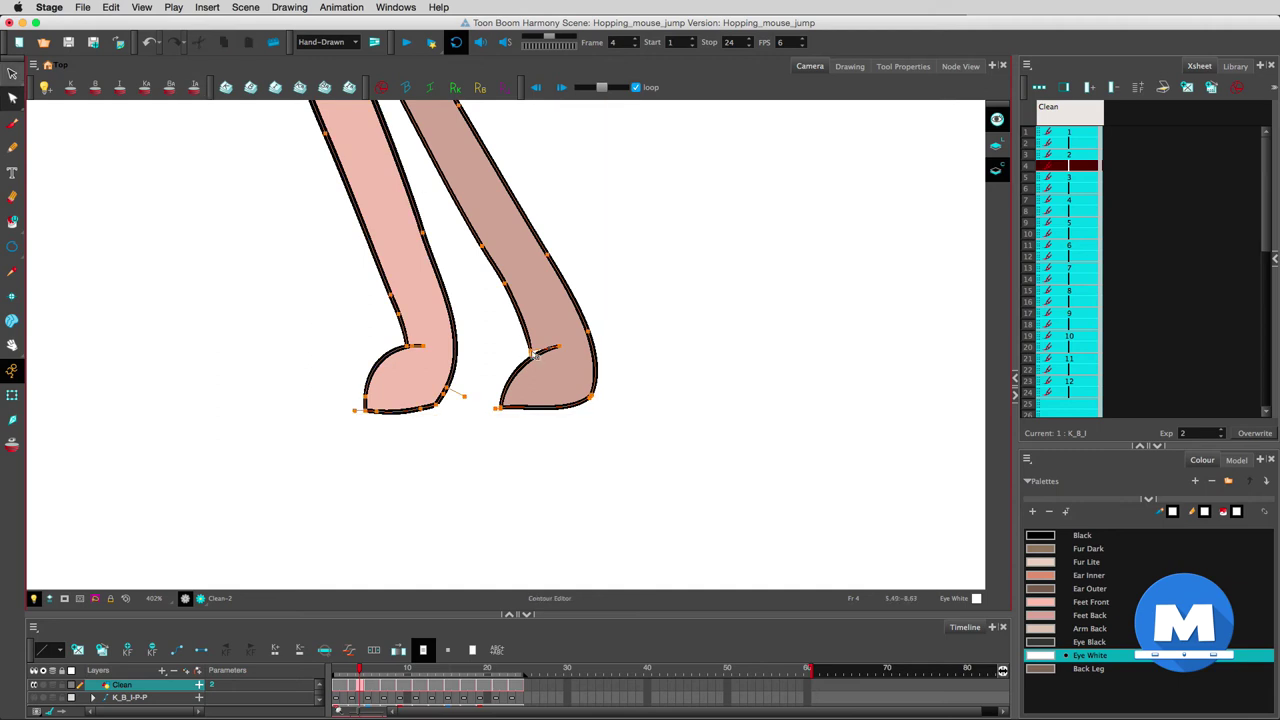
left_click_drag(621, 252, 855, 540)
left_click_drag(640, 300, 850, 560)
scroll(706, 508, "down", 1)
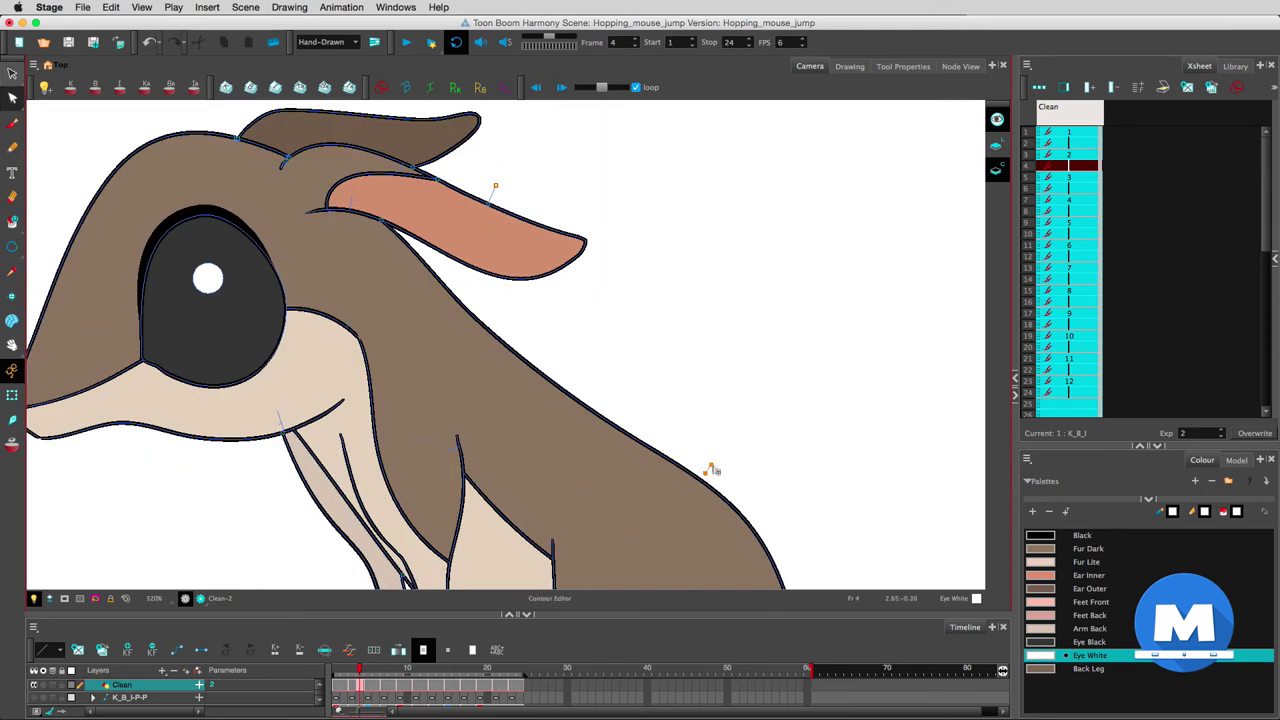
left_click(496, 186)
key("Delete")
Step: Check drawing 3 for stray lines and cut off the overshooting line end at the base of the back ear in drawing 4
key("period")
mouse_move(868, 387)
left_mouse_down()
mouse_move(734, 143)
mouse_move(863, 529)
left_mouse_up()
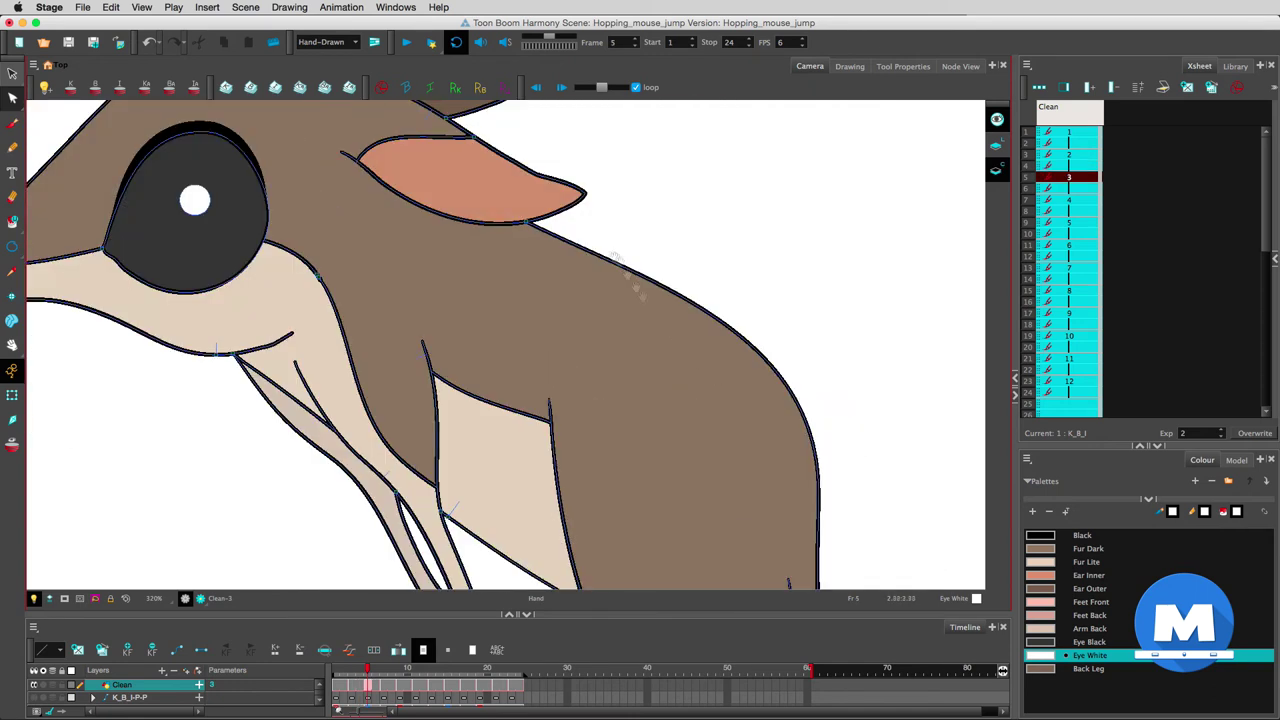
left_click_drag(622, 270, 714, 475)
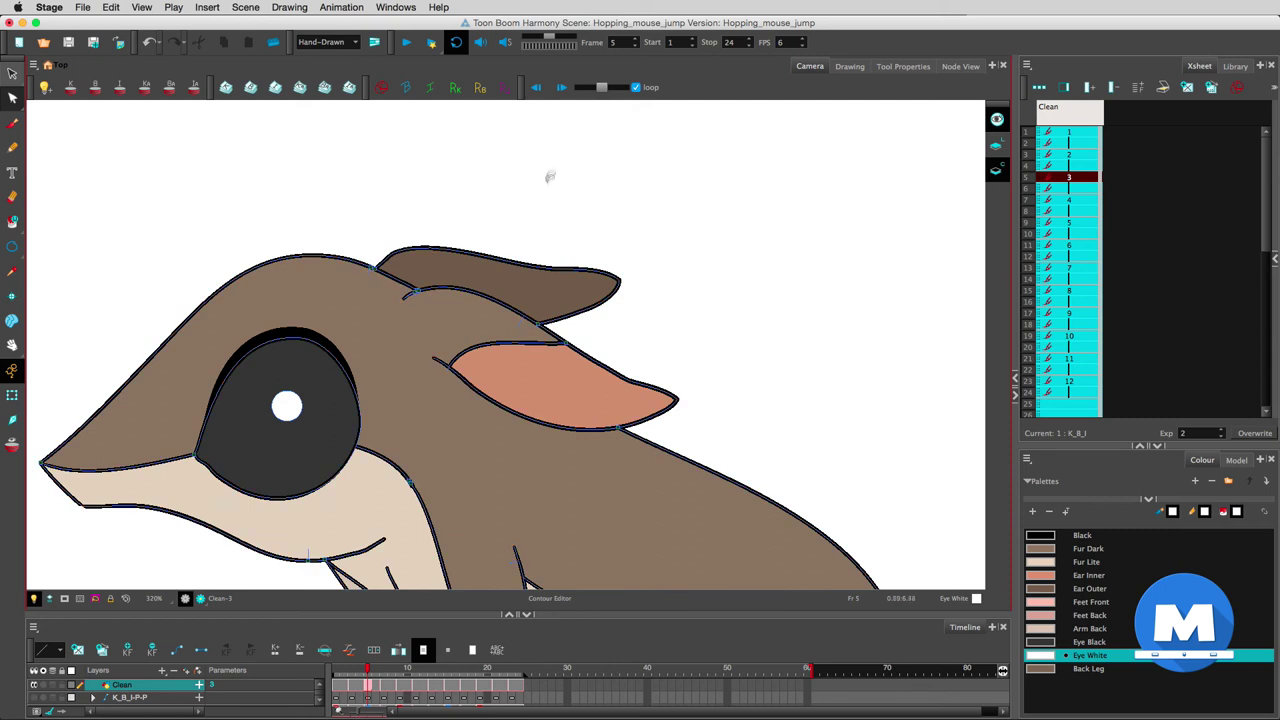
key("period")
key("period")
left_click(486, 197)
left_click(460, 301)
left_click(486, 183)
left_click(1001, 147)
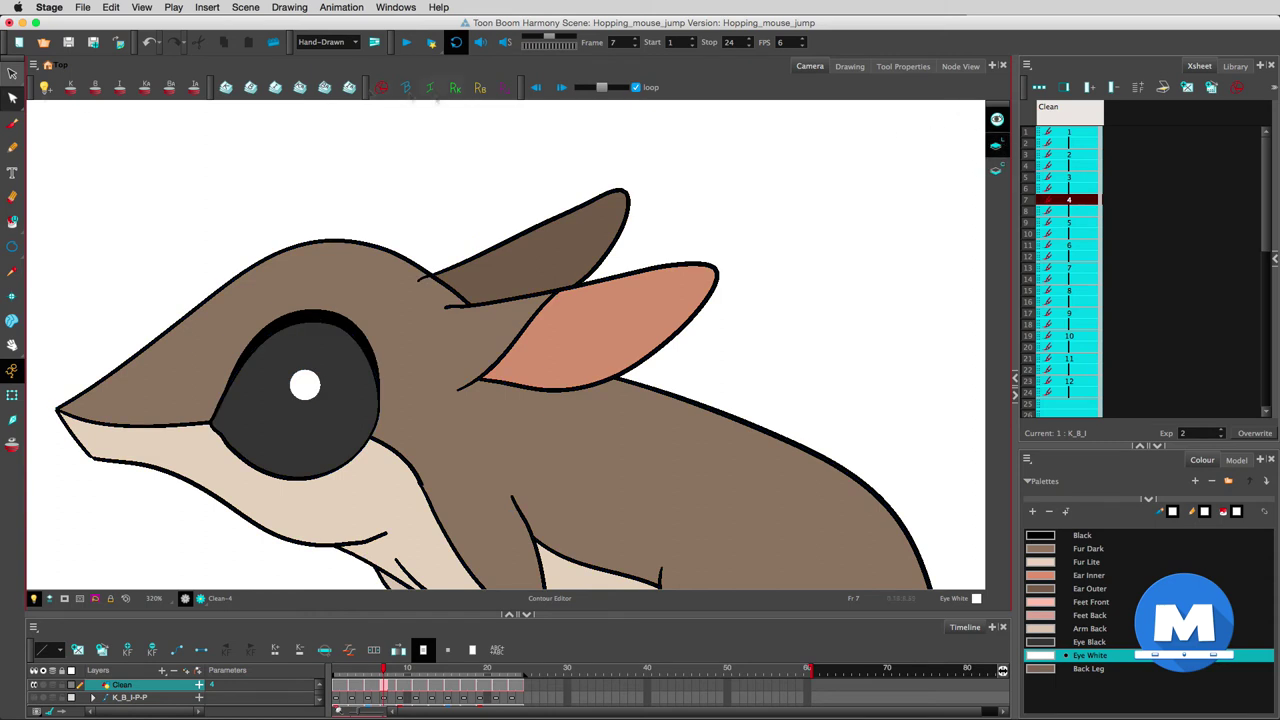
left_click_drag(13, 72, 13, 98)
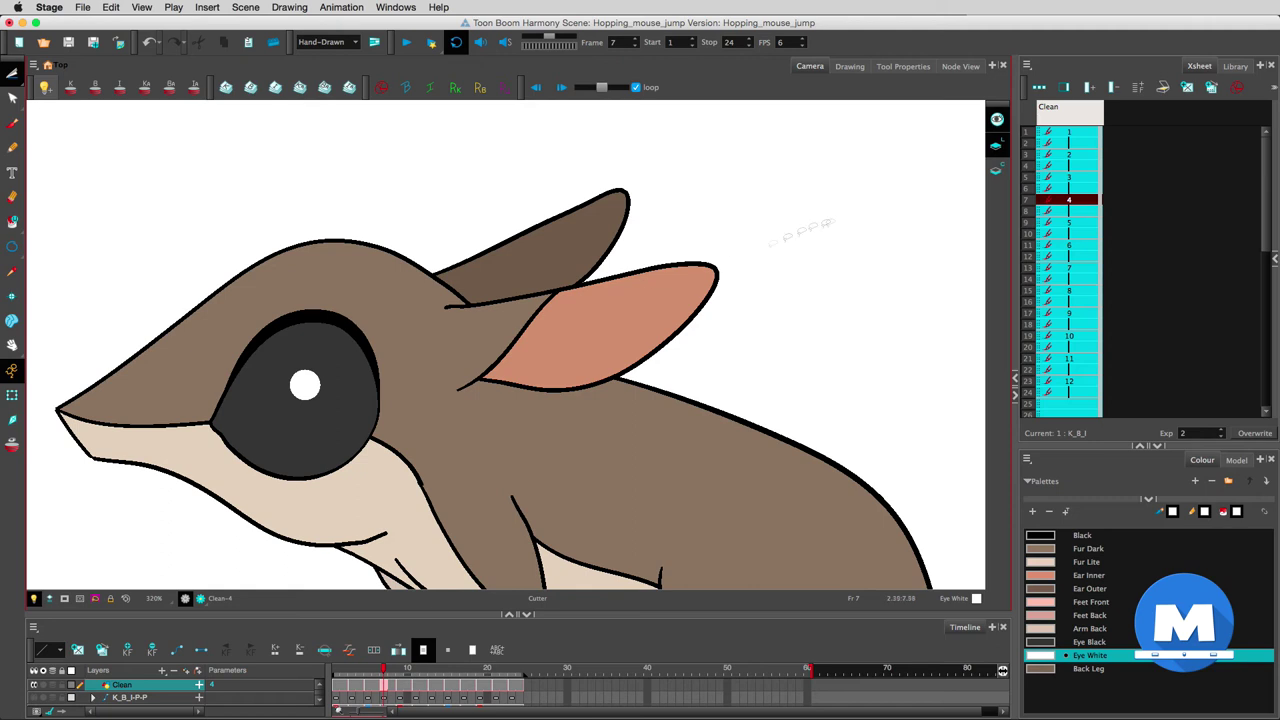
Step: Show the strokes of drawing 5 and tidy the contour at the base of the back ear with the Contour Editor
key("1")
key("1")
key("1")
key("1")
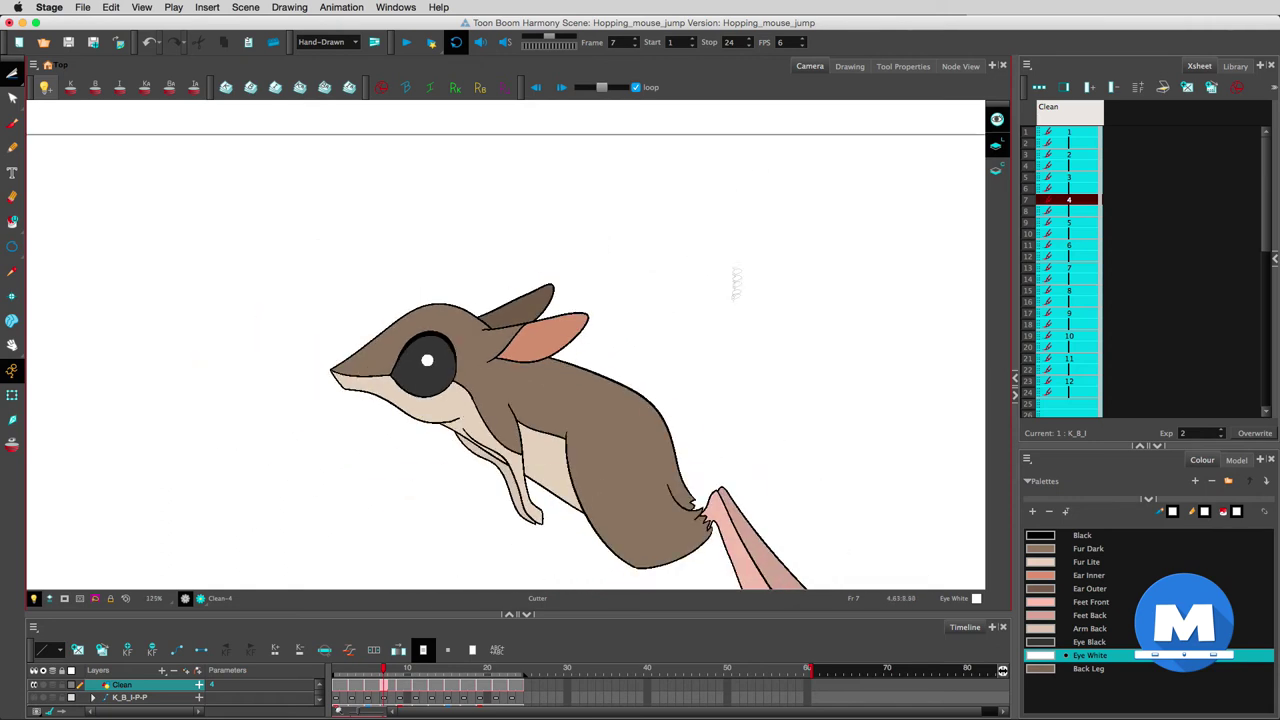
left_click_drag(735, 284, 673, 196)
key("period")
key("period")
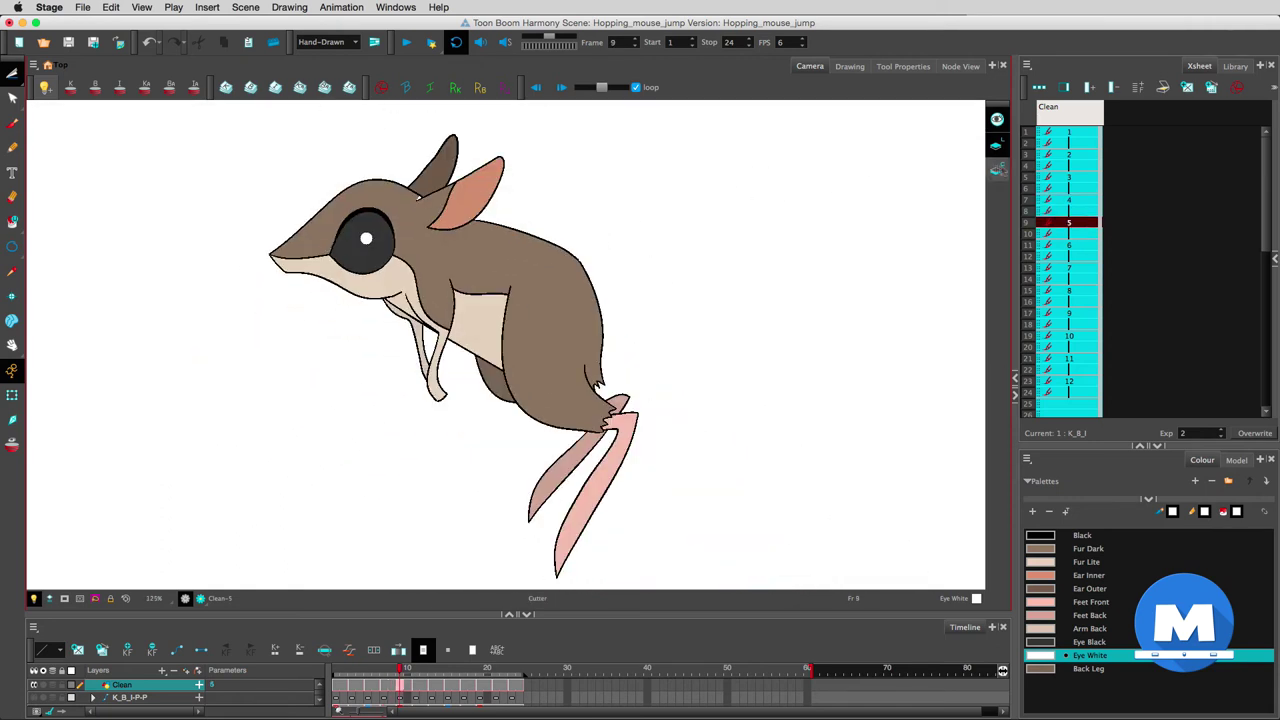
left_click(997, 170)
left_click(13, 98)
left_click_drag(385, 241, 476, 157)
left_click_drag(448, 343, 470, 351)
key("1")
key("1")
key("1")
key("1")
Step: Check the outlines of drawings 6 to 10 for stray lines around the ears, body and legs
key("period")
key("period")
key("period")
key("period")
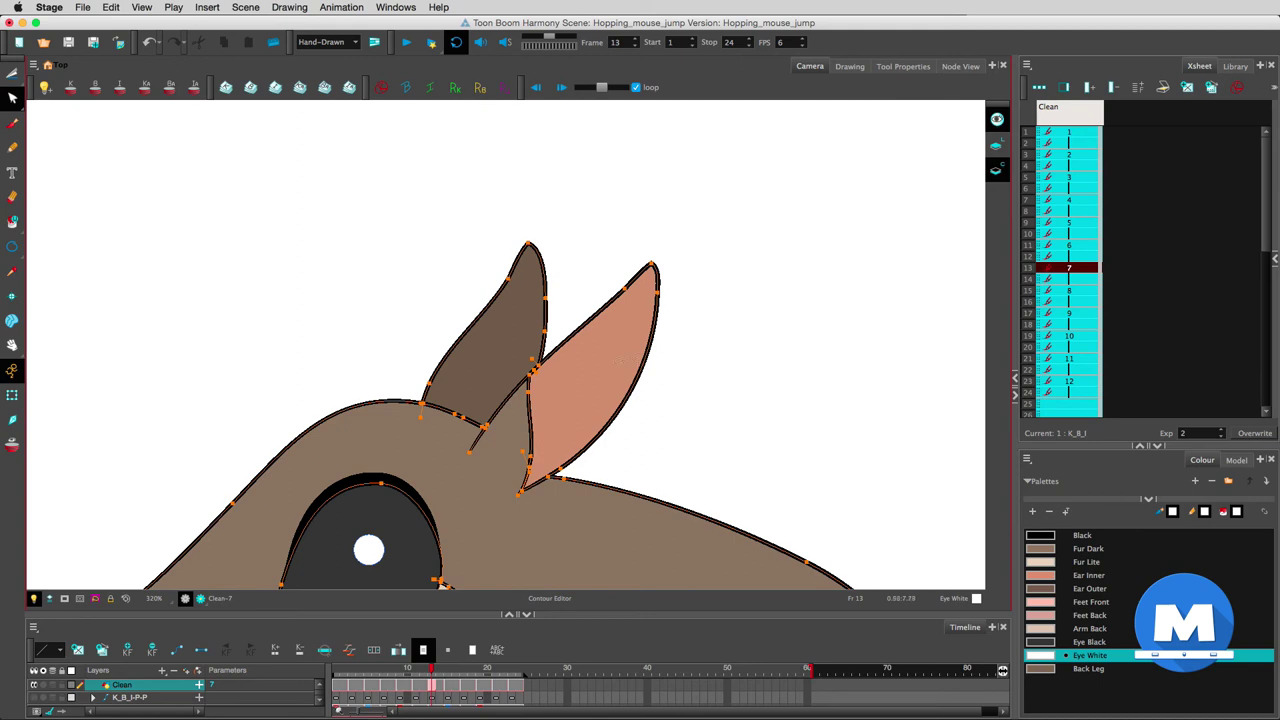
key("period")
key("period")
mouse_move(670, 384)
left_mouse_down()
mouse_move(668, 195)
mouse_move(686, 146)
left_mouse_up()
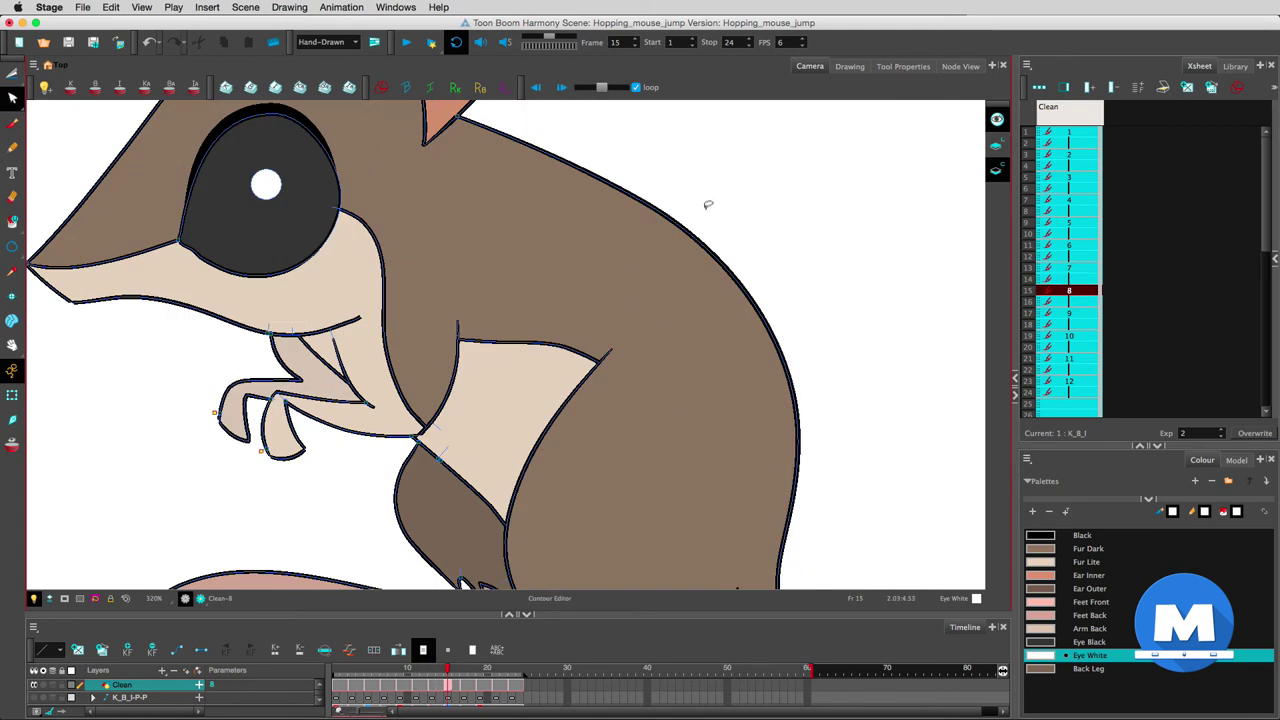
scroll(708, 204, "down", 2)
left_click_drag(680, 274, 601, 190)
key("f")
key("f")
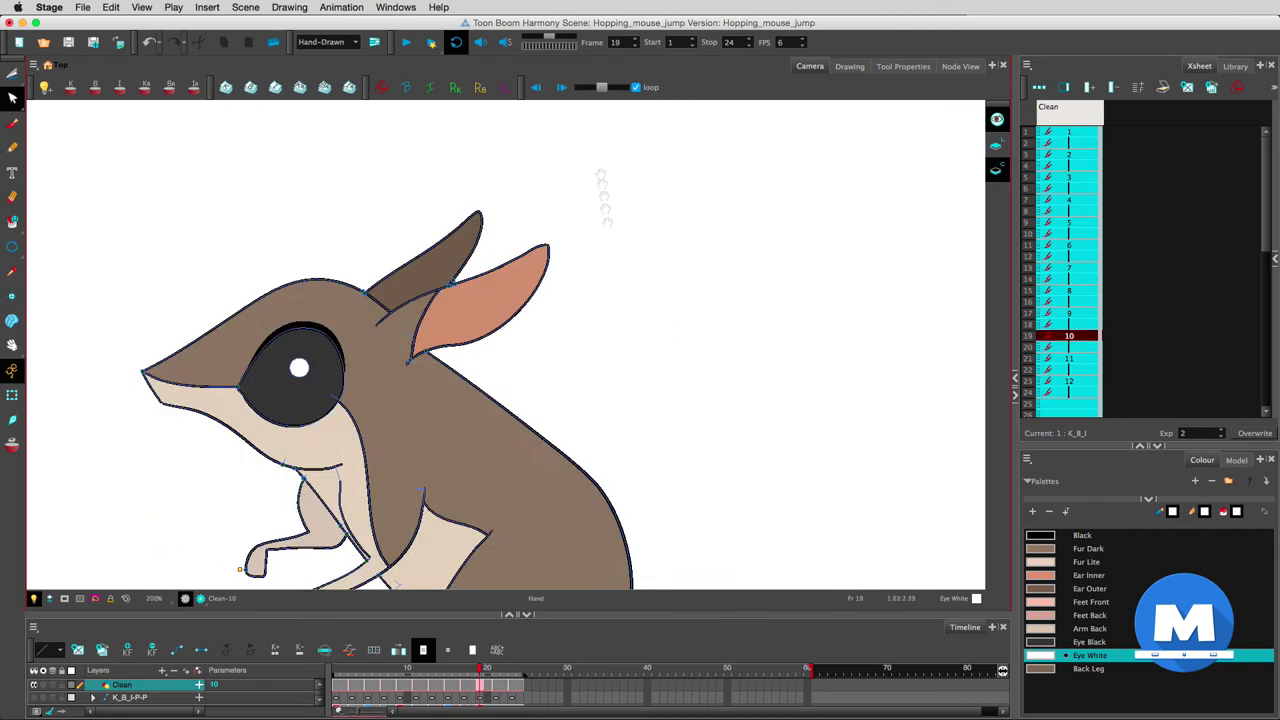
left_click_drag(644, 377, 683, 193)
scroll(667, 224, "down", 2)
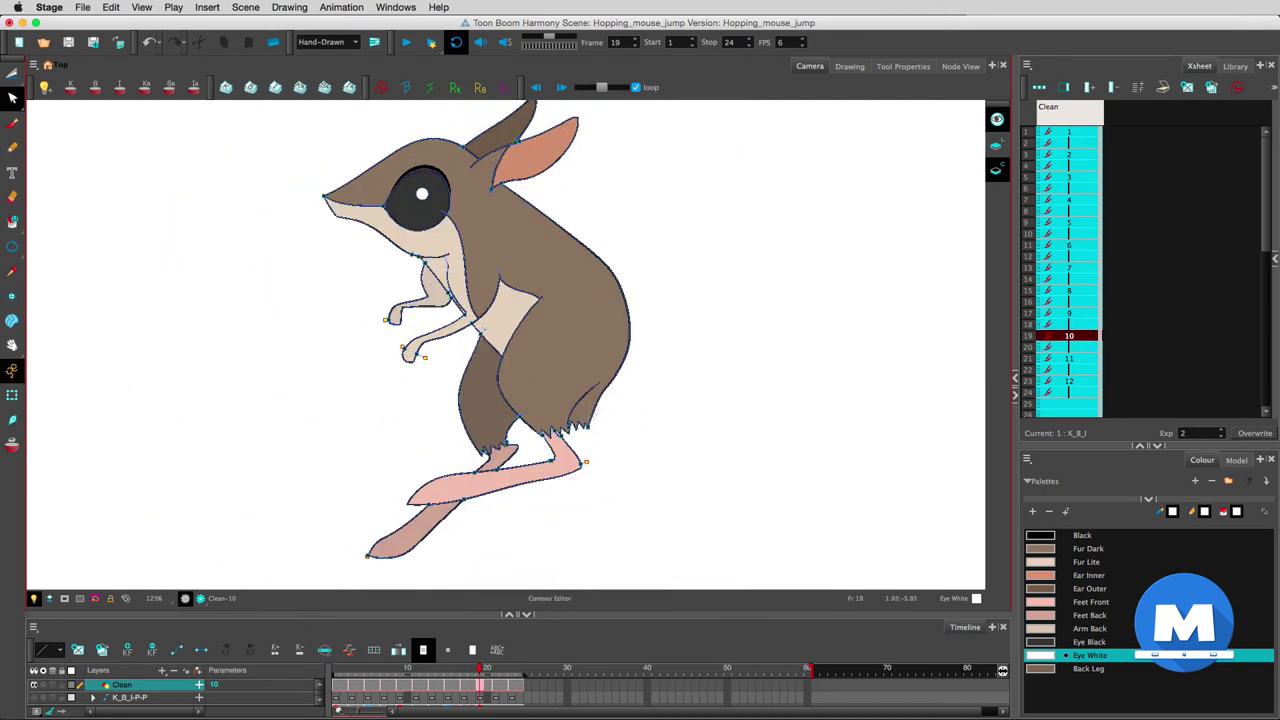
Step: Cut away the stray line between the fur tufts above the front foot in drawing 10 with the Cutter
left_click_drag(529, 458, 598, 392)
left_click(997, 145)
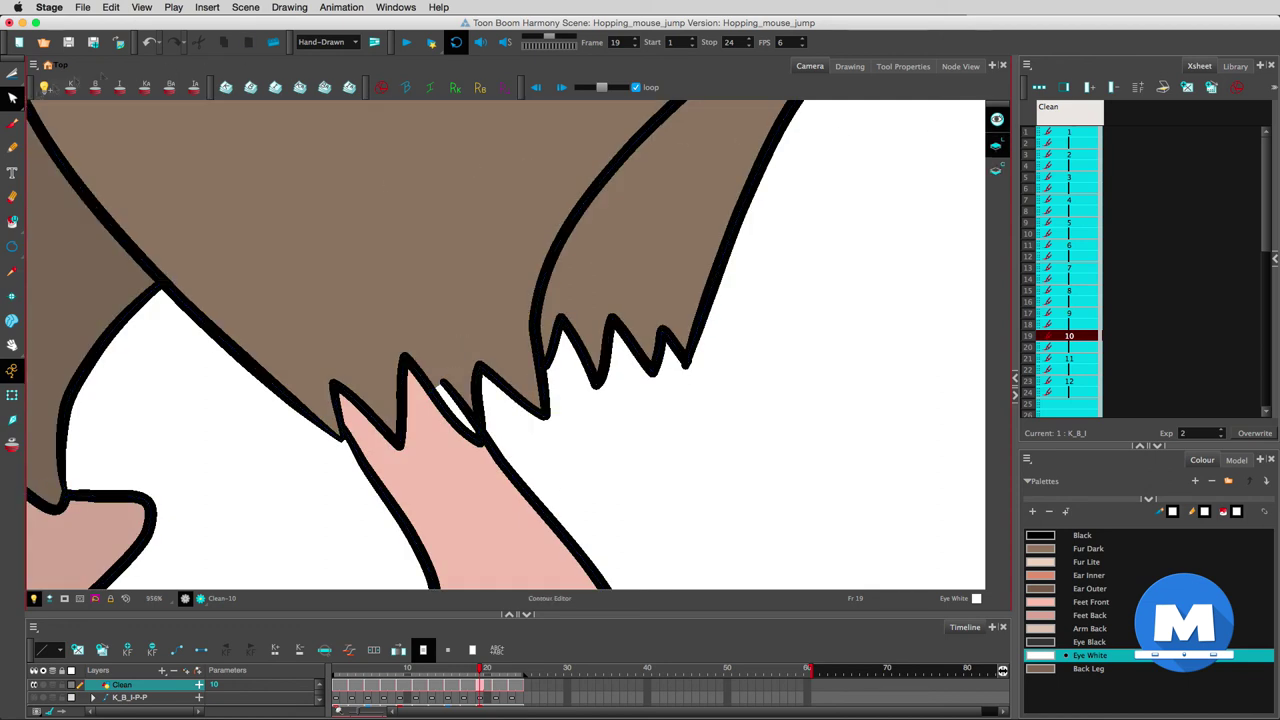
left_click(12, 74)
mouse_move(463, 404)
left_mouse_down()
mouse_move(473, 351)
mouse_move(473, 438)
left_mouse_up()
left_click(12, 98)
left_click(997, 170)
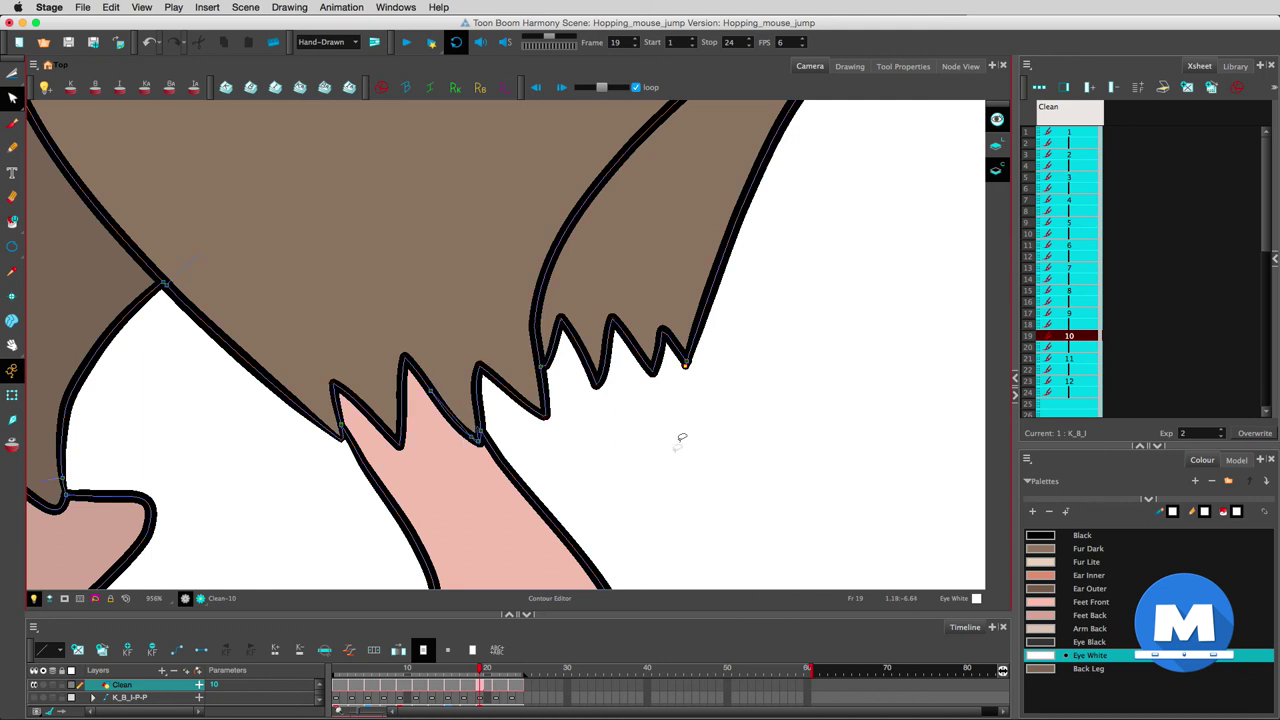
scroll(680, 437, "down", 6)
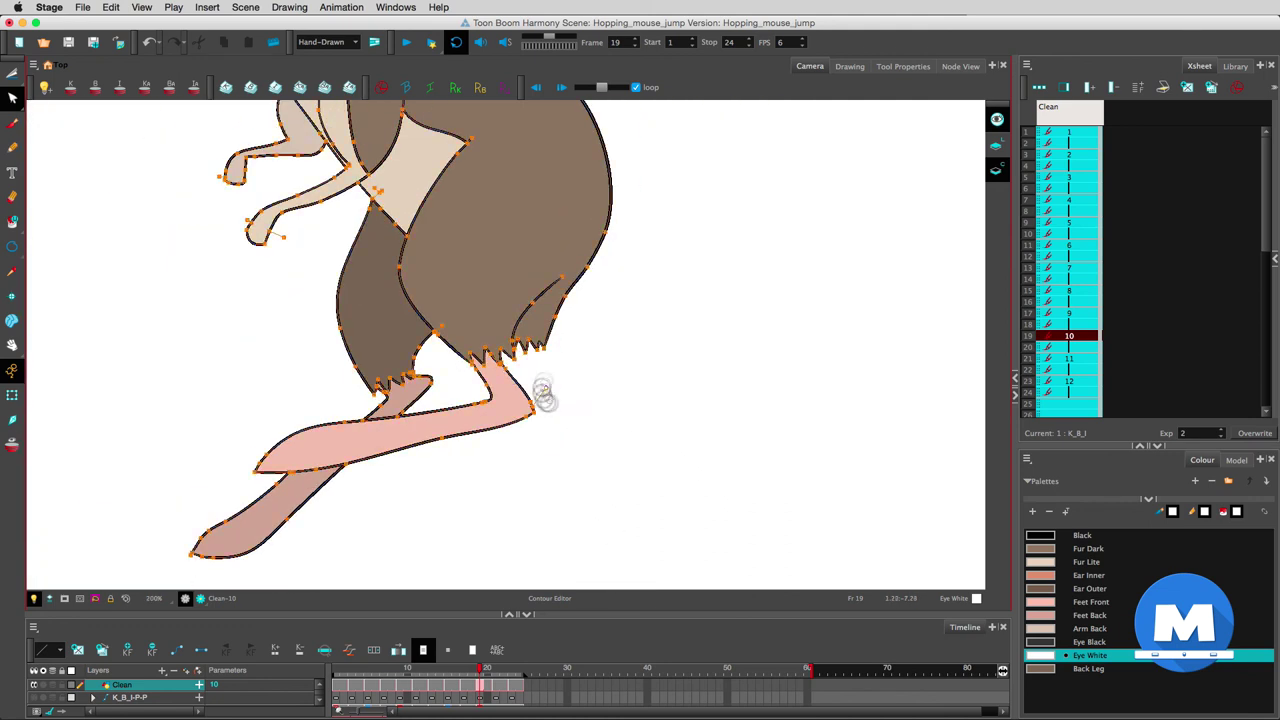
Step: Check drawing 11, and delete the stray contour points at the base of the back ear in drawing 12
key("comma")
key("period")
key("period")
key("period")
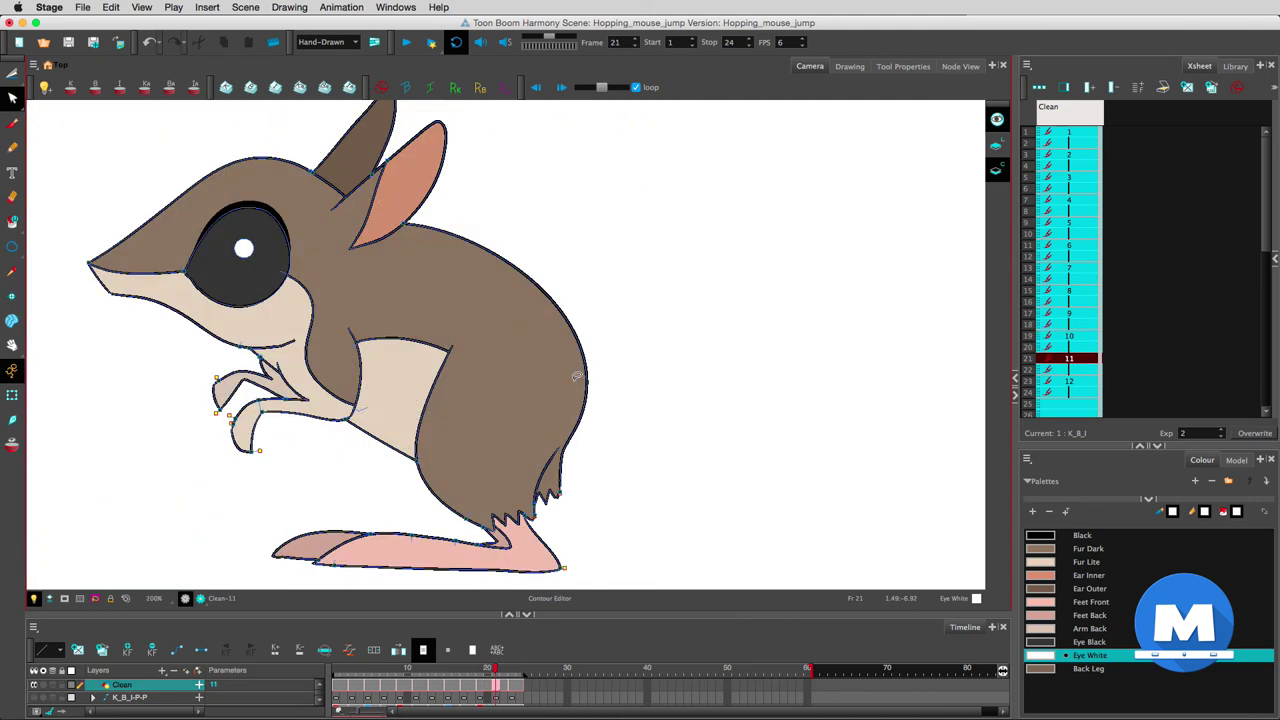
key("period")
key("period")
left_click_drag(407, 308, 496, 237)
left_click(617, 172)
left_click_drag(397, 311, 505, 226)
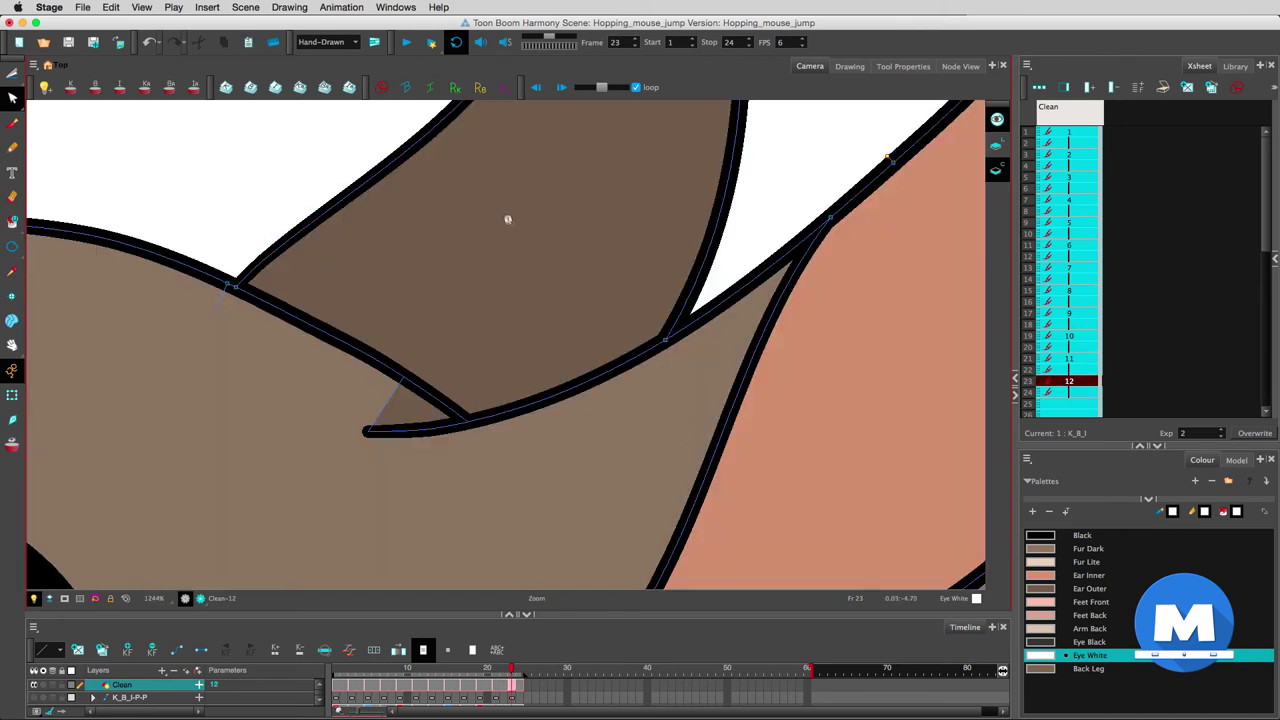
key("Delete")
left_click(430, 428)
key("Delete")
key("1")
key("1")
key("1")
key("1")
scroll(742, 212, "down", 4)
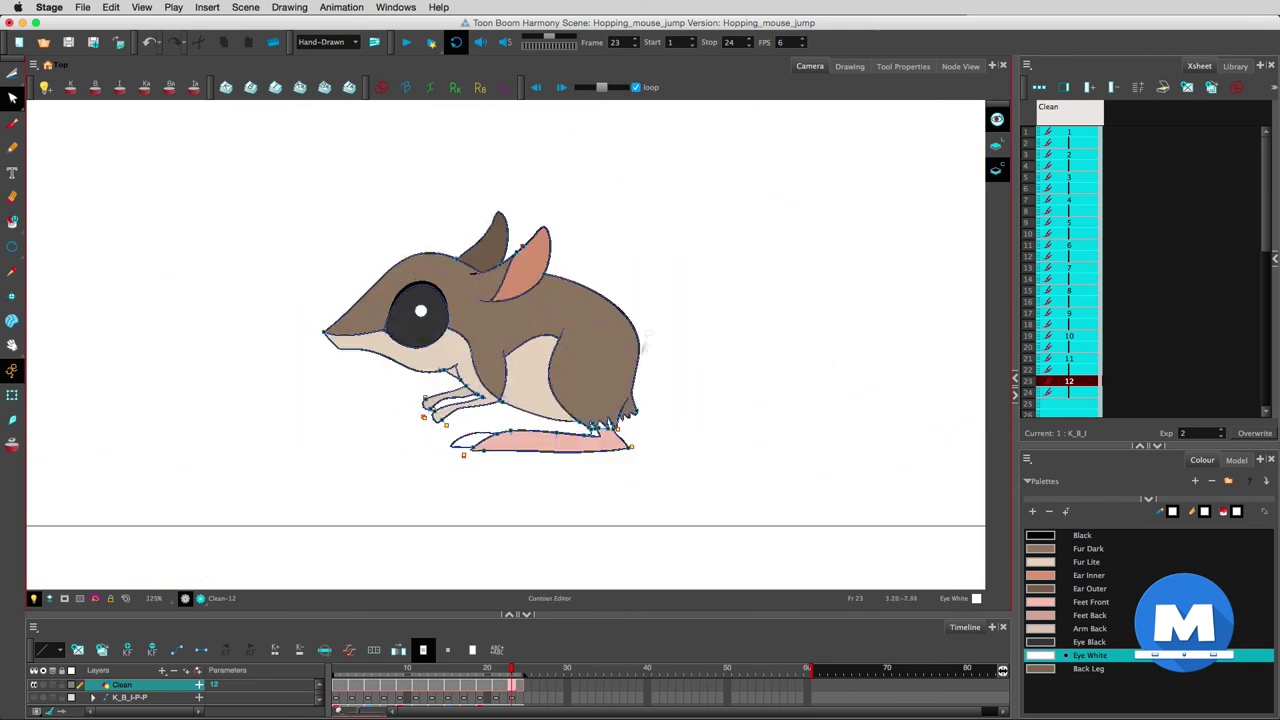
Step: Paint drawing 12's unfilled back foot with Feet Back and the gaps between the fur tufts above the front foot with Feet Front
left_click(1045, 615)
key("alt+i")
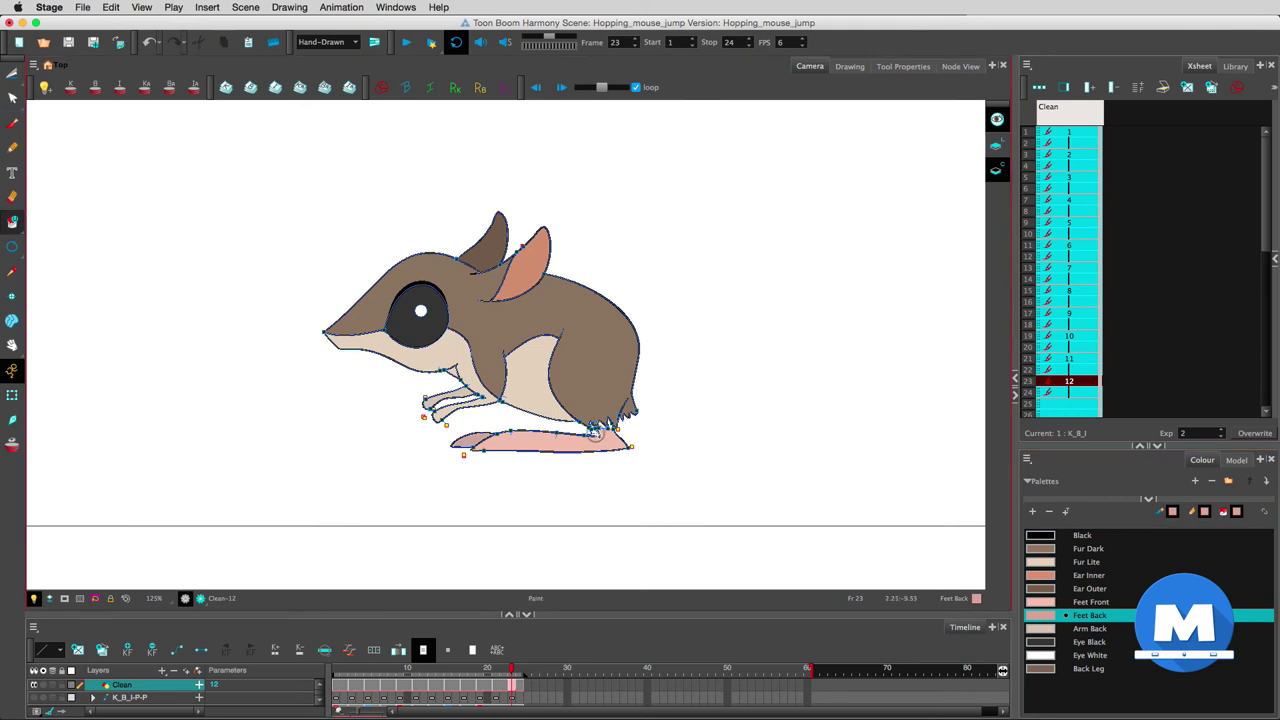
scroll(640, 444, "up", 6)
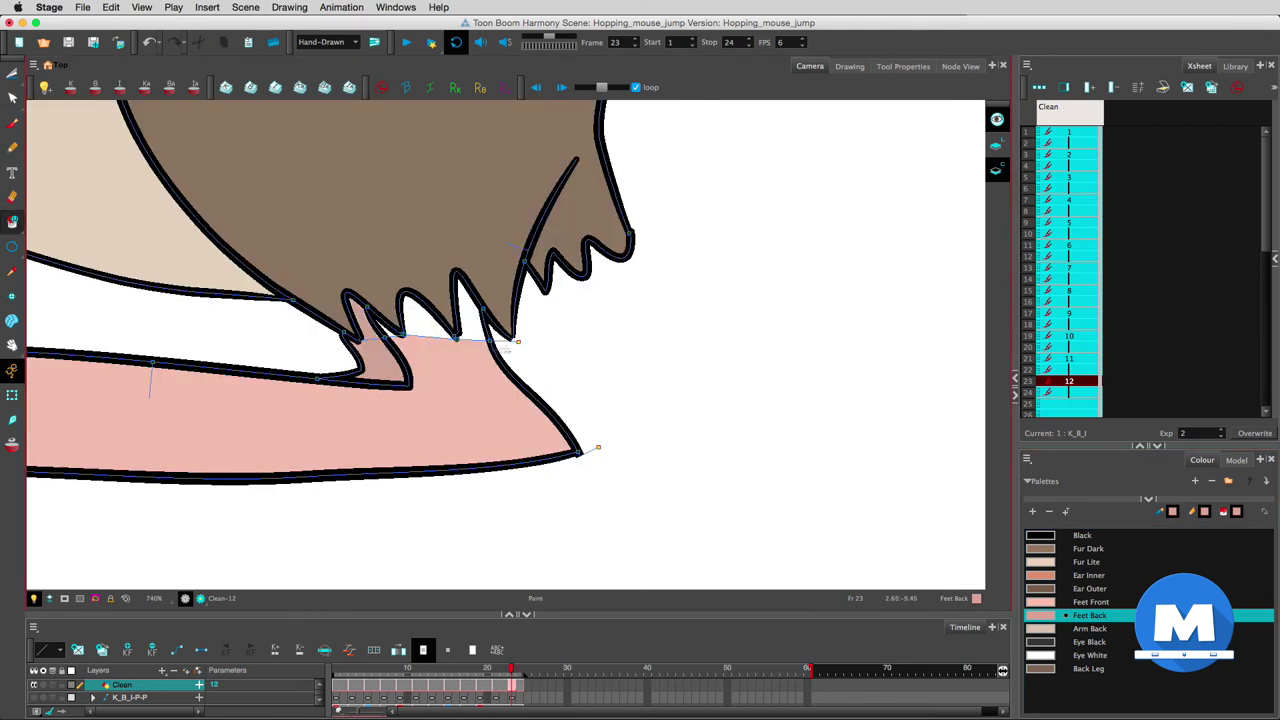
left_click(1045, 602)
left_click_drag(400, 328, 486, 326)
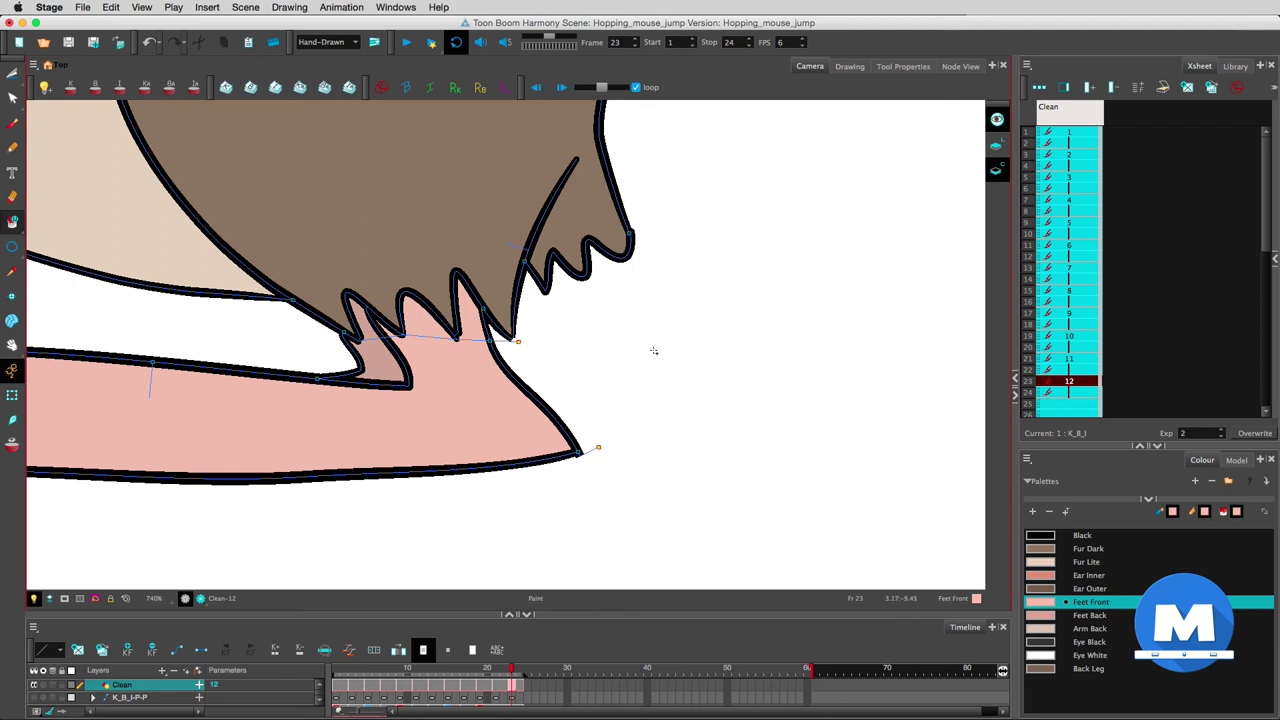
scroll(652, 352, "down", 3)
scroll(647, 355, "down", 3)
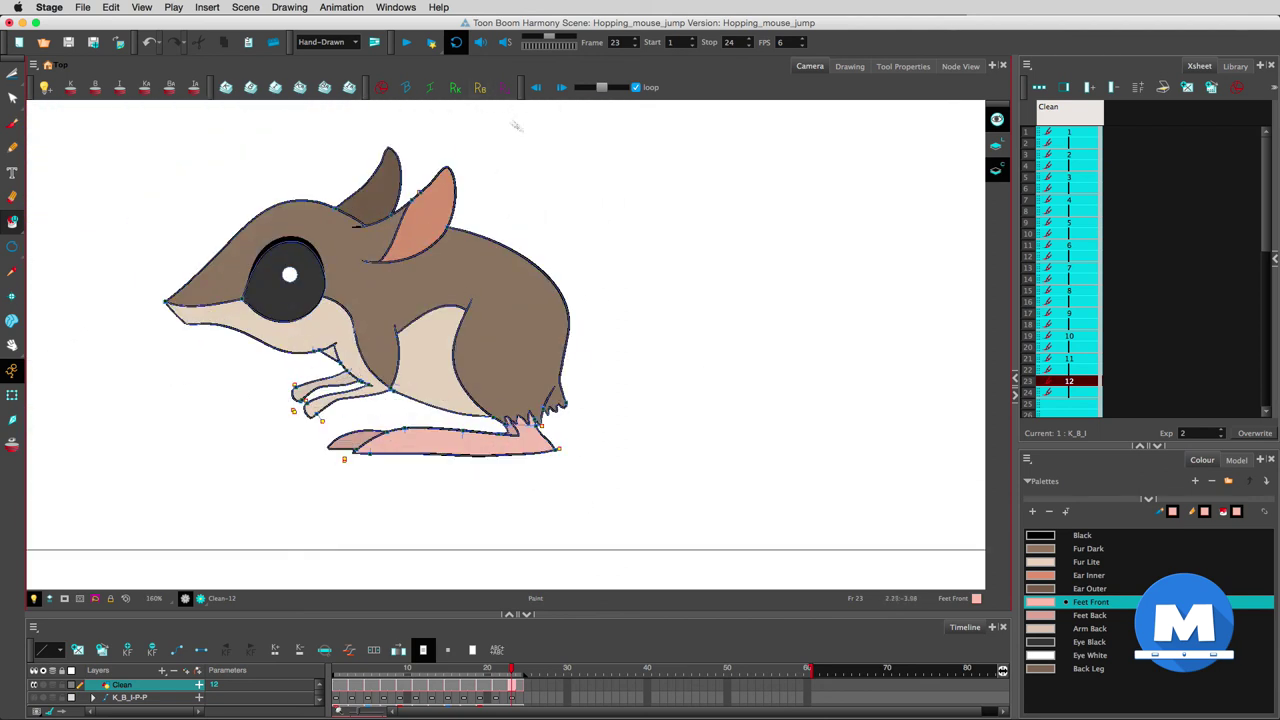
Step: Show the whole camera frame and step through the coloured drawings from frame 1 to frame 10, checking for unfilled areas
scroll(577, 320, "down", 5)
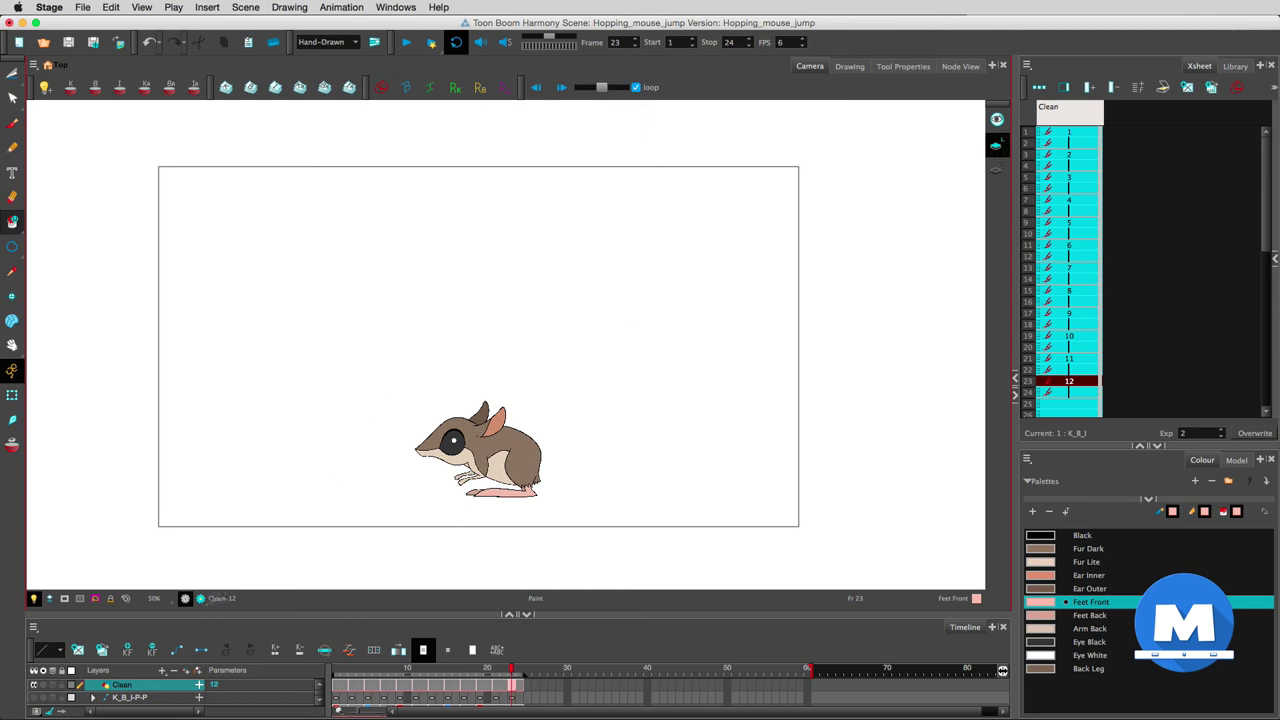
left_click(201, 599)
key("2")
left_click_drag(638, 421, 650, 417)
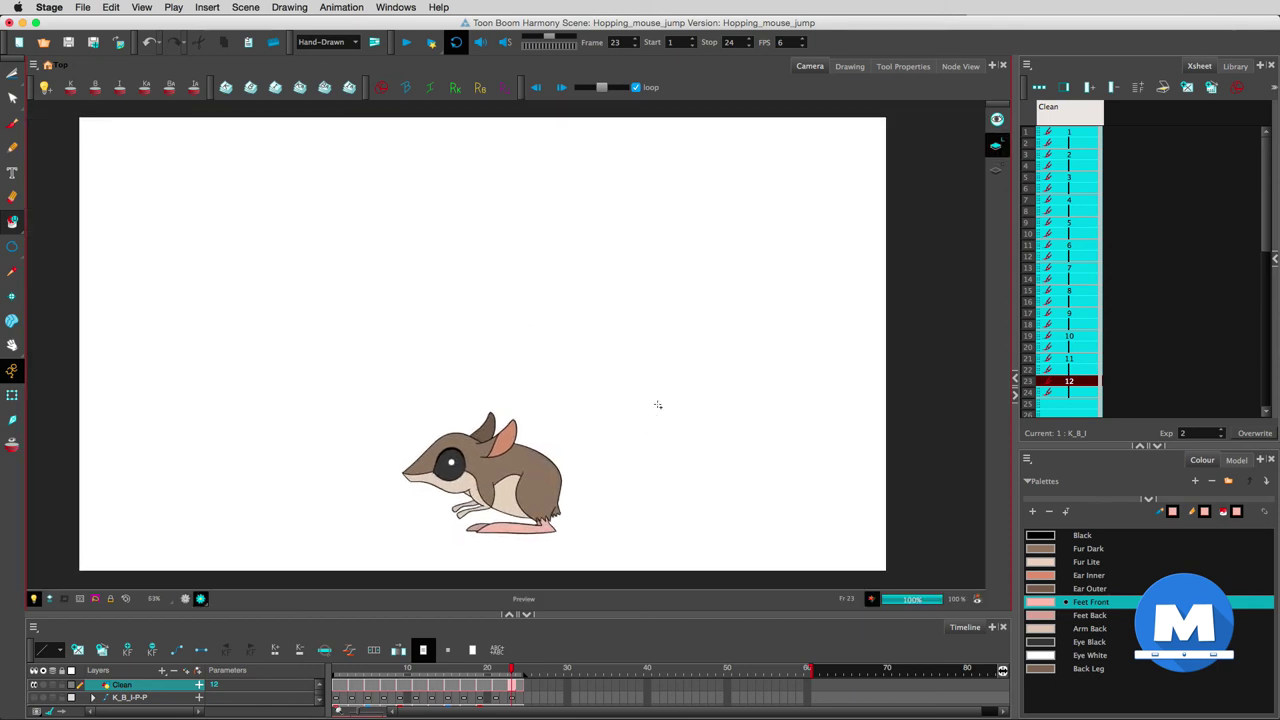
left_click(337, 685)
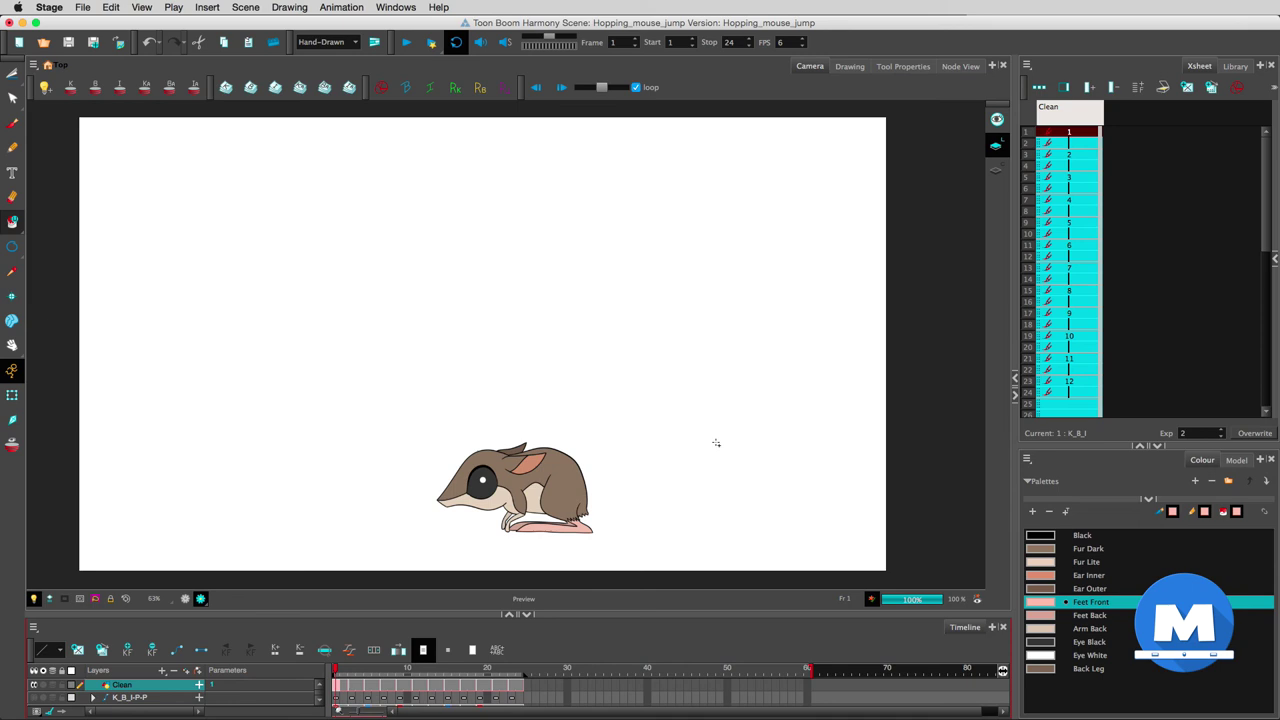
key("period")
key("period")
key("period")
key("period")
key("period")
key("period")
key("period")
key("period")
key("period")
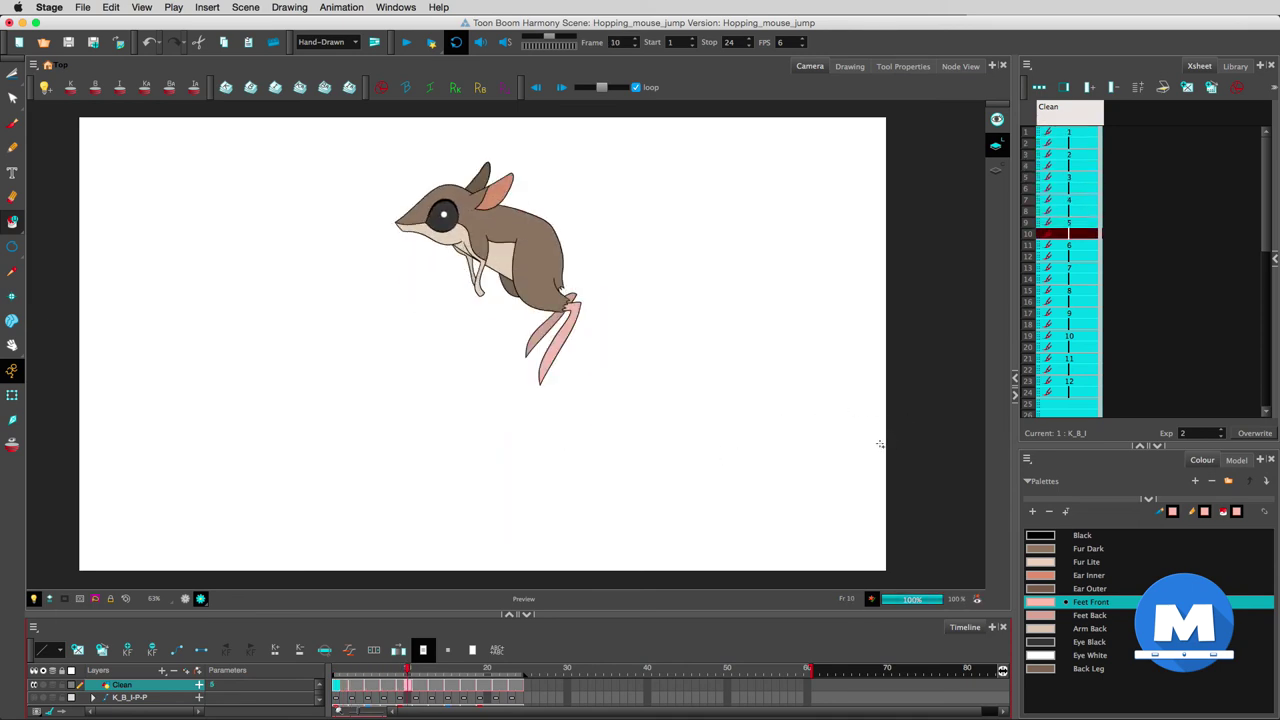
Step: Fix the unfilled gap in the dark fur tufts above the front foot in drawing 6 with the Contour Editor
scroll(508, 300, "up", 10)
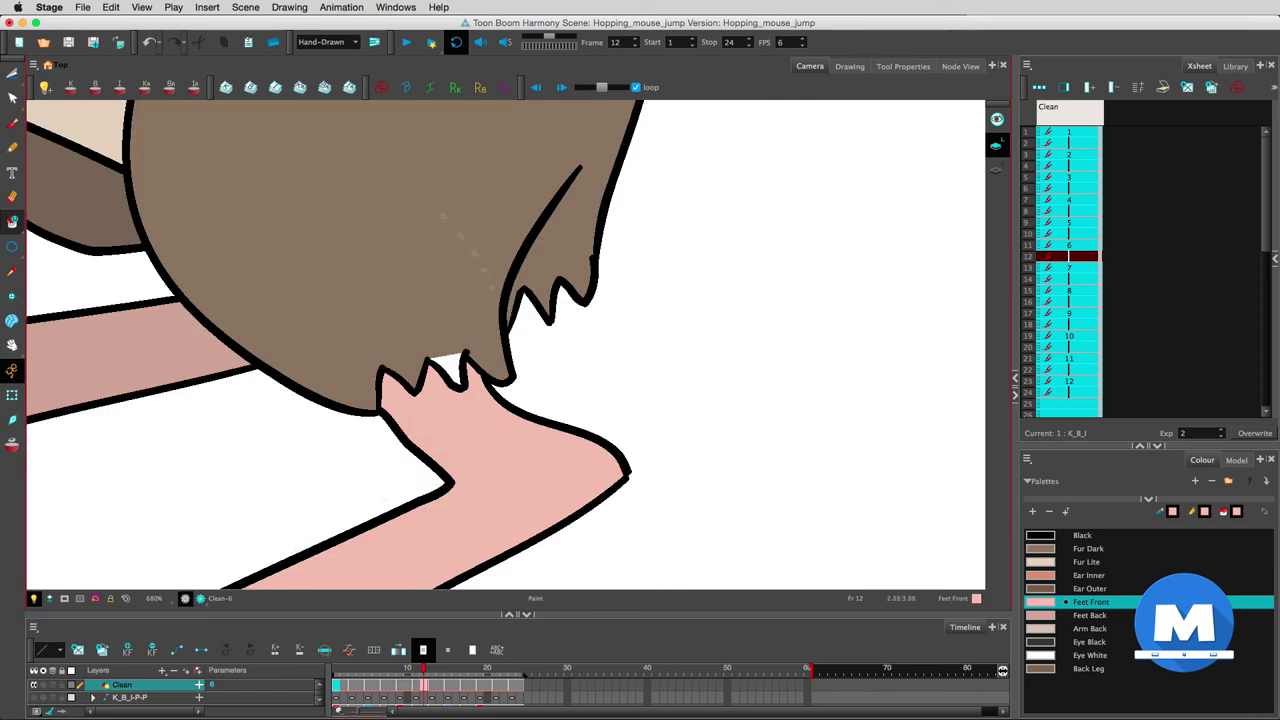
left_click(997, 169)
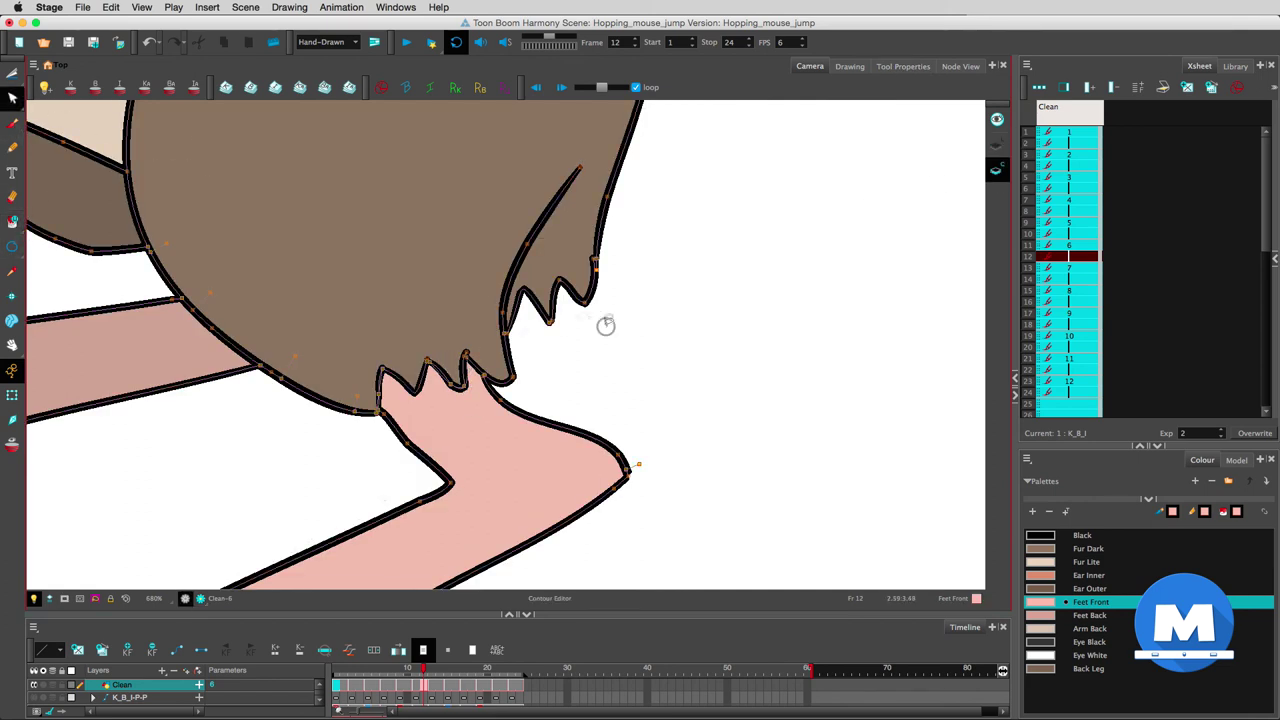
scroll(613, 308, "down", 7)
Step: Check drawings 6 to 8 and paint the unfilled gap in drawing 7's fur tufts above the front foot with Fur Dark
key("period")
key("period")
key("period")
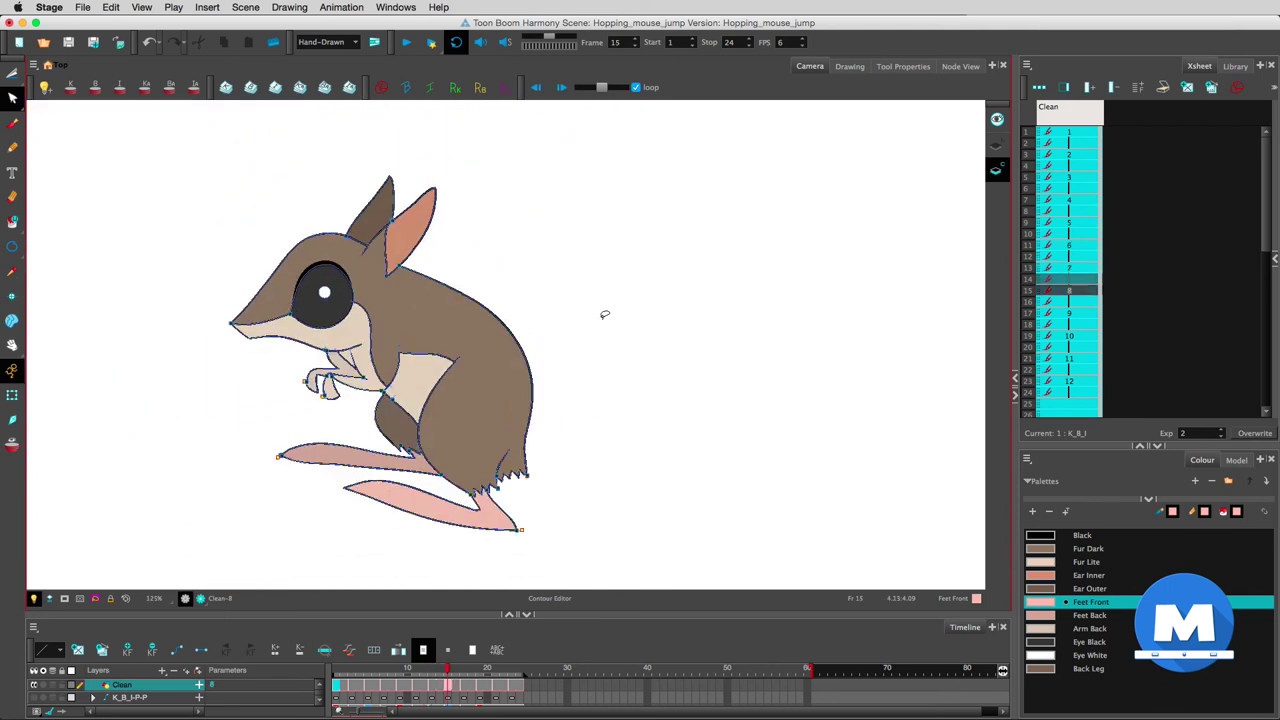
key("comma")
key("comma")
key("comma")
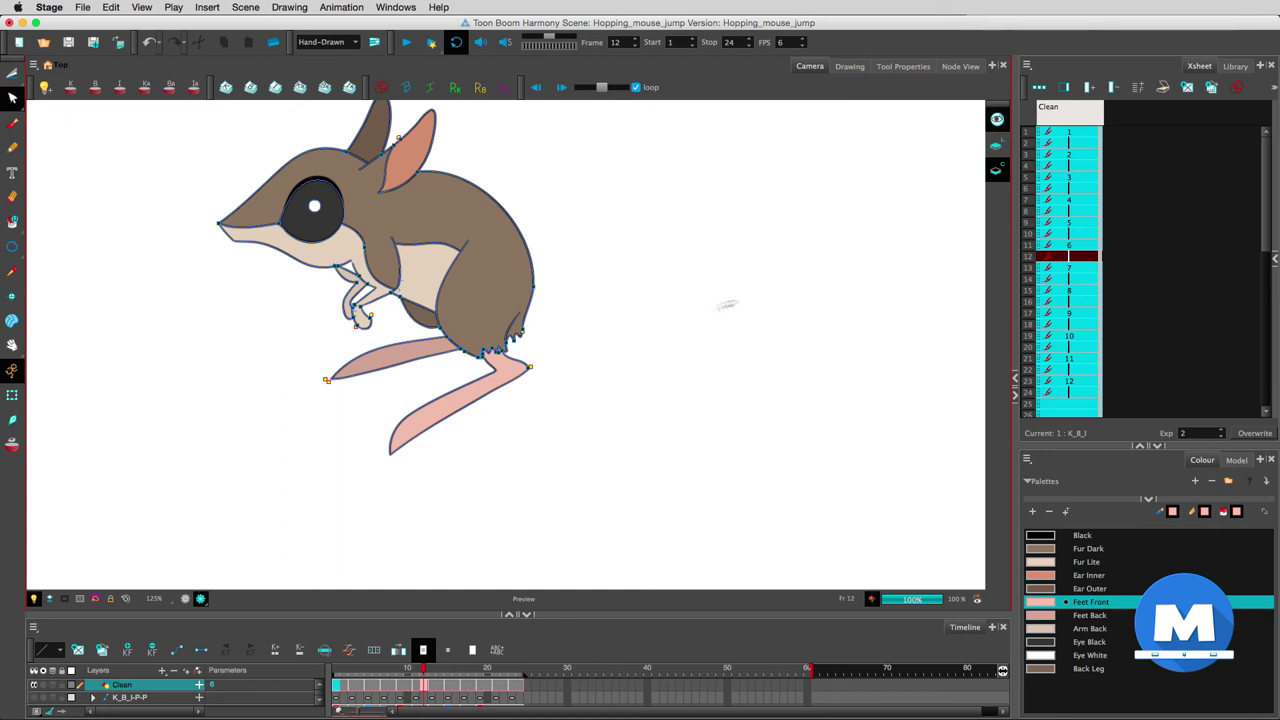
left_click(997, 146)
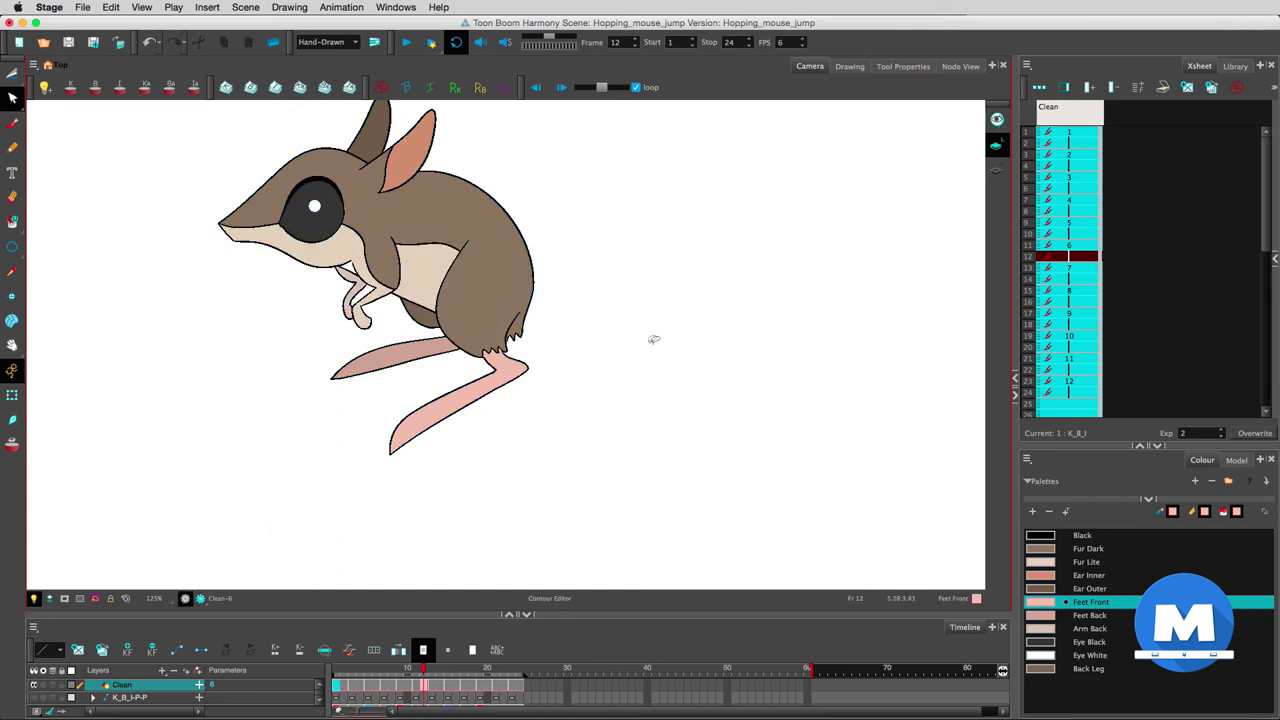
key("period")
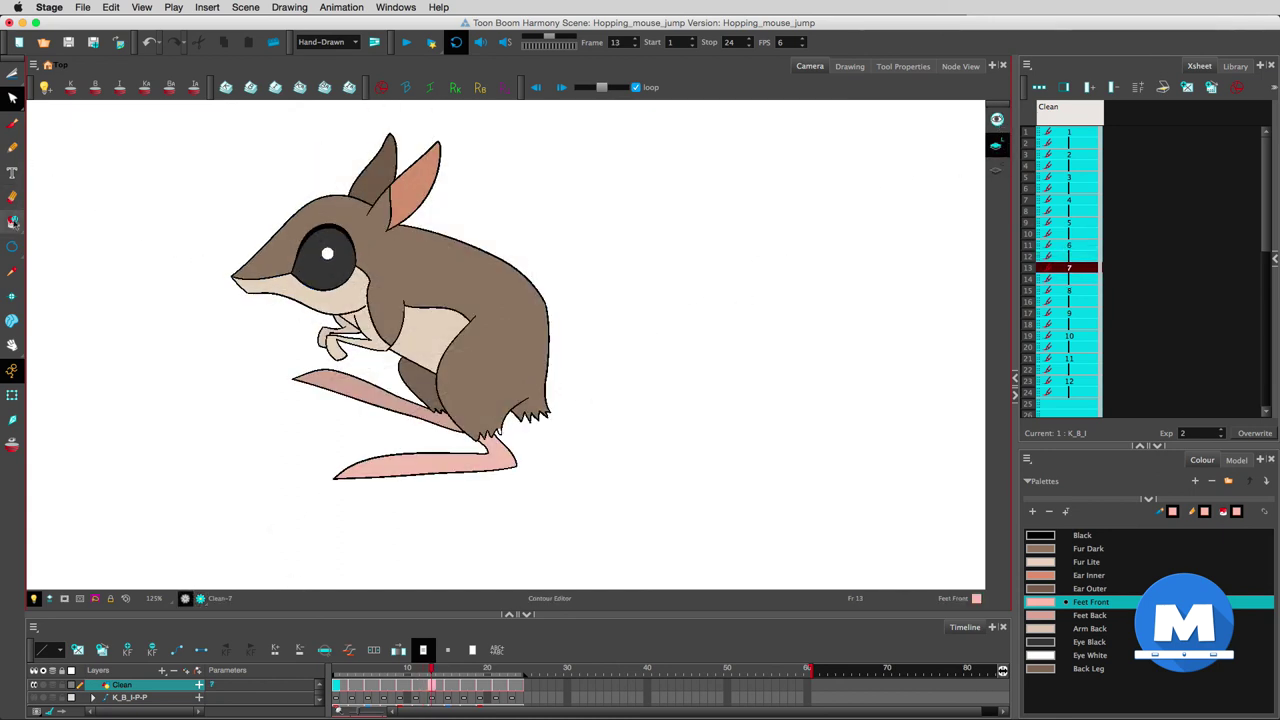
left_click(1088, 549)
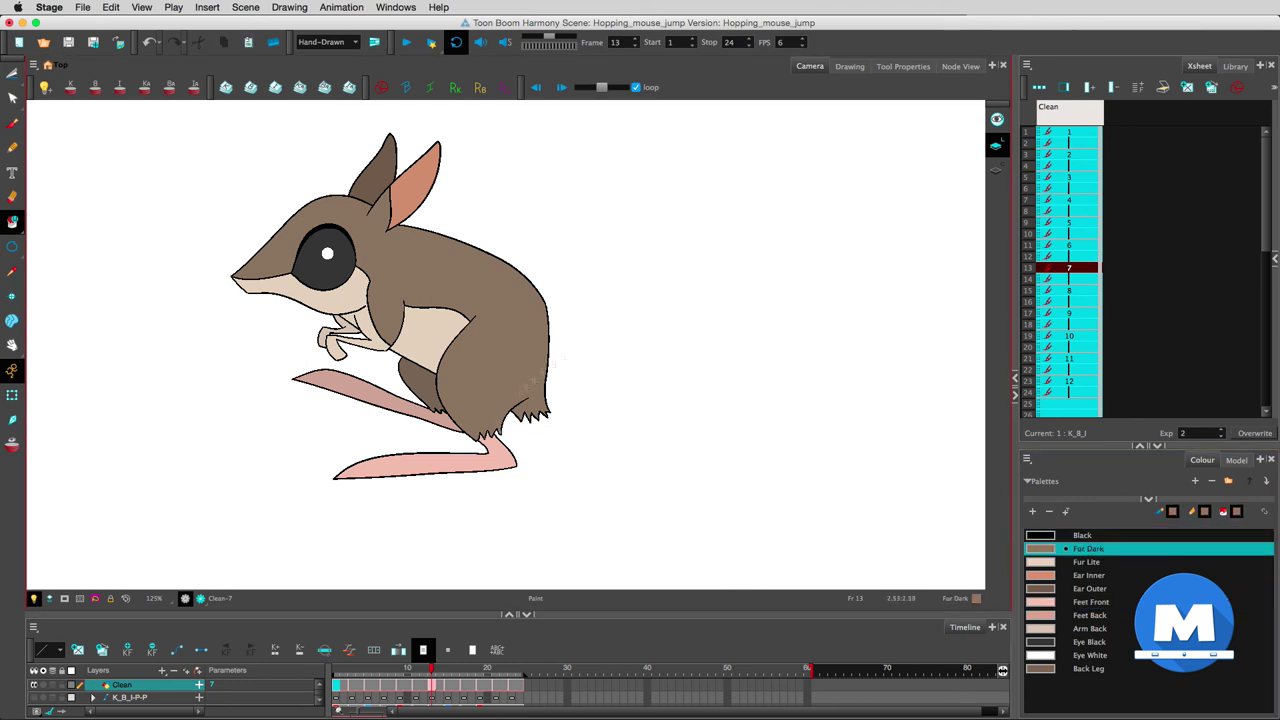
Step: Step through the remaining coloured drawings up to drawing 12 in the full camera frame, and play the hop animation in a loop
key("period")
key("period")
key("comma")
key("comma")
key("1")
key("1")
key("1")
left_click_drag(641, 324, 682, 264)
key("period")
key("period")
key("period")
key("period")
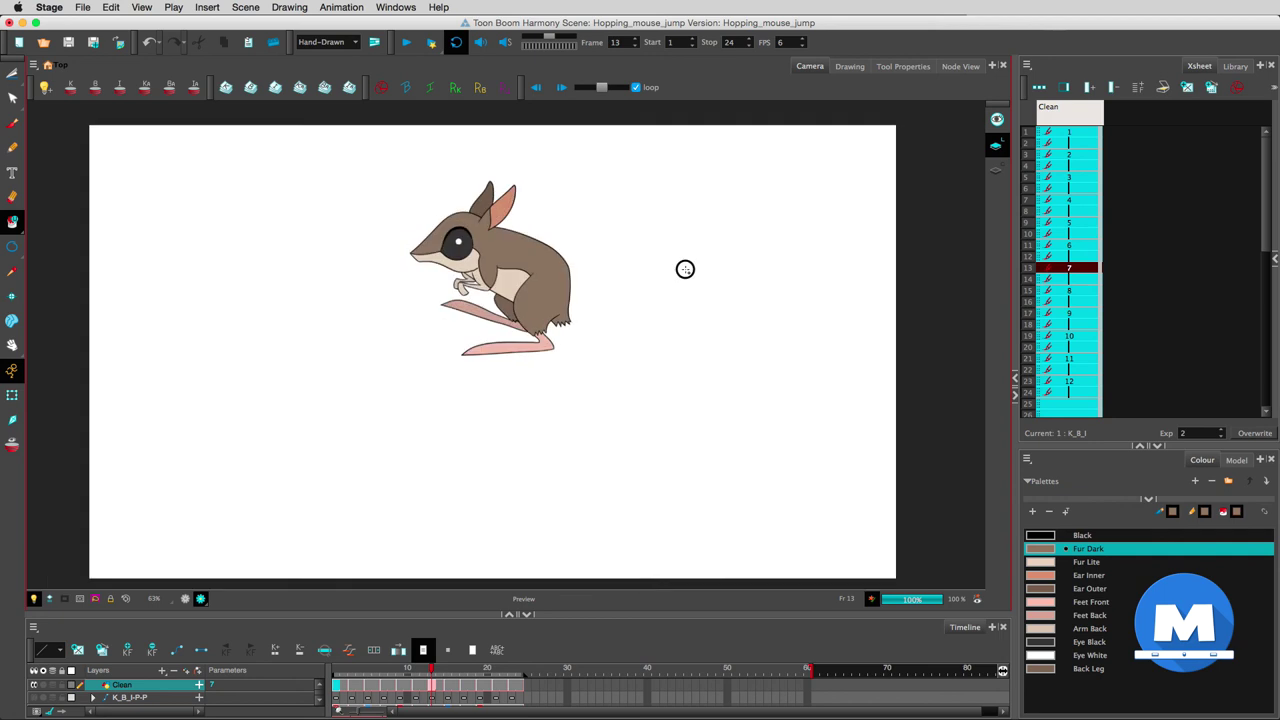
key("period")
key("period")
key("period")
key("period")
key("period")
key("period")
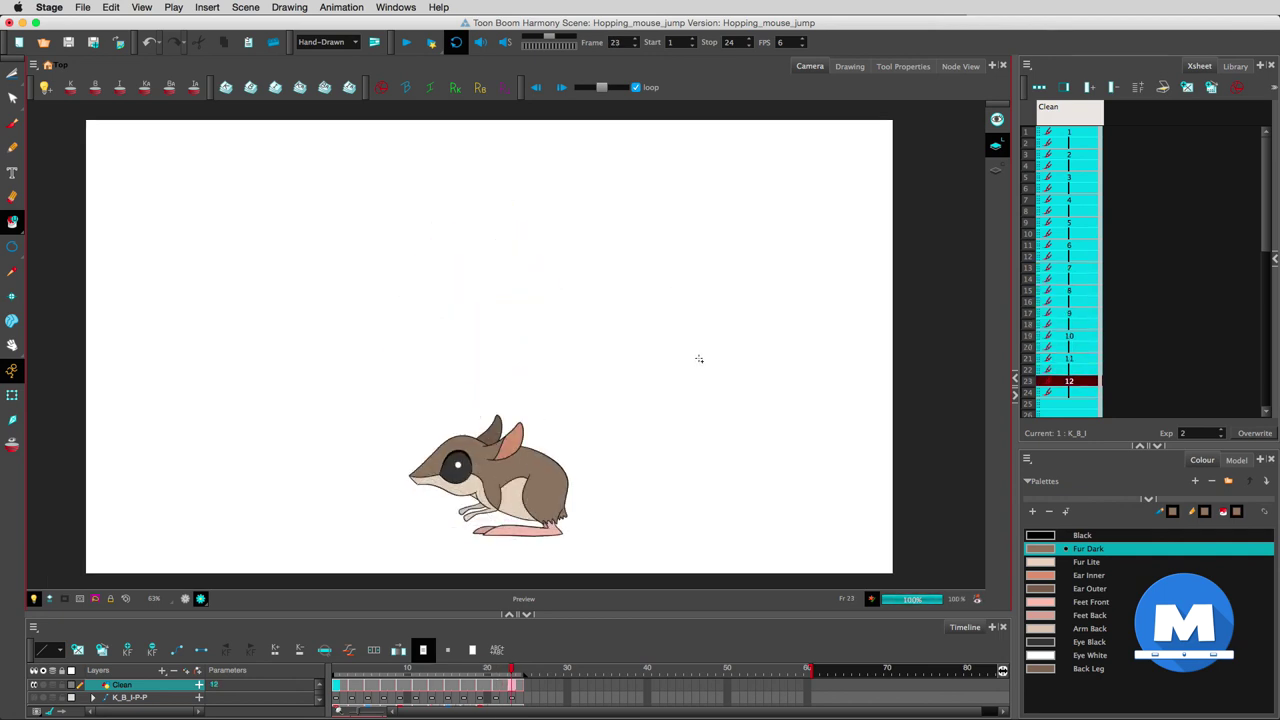
left_click(563, 88)
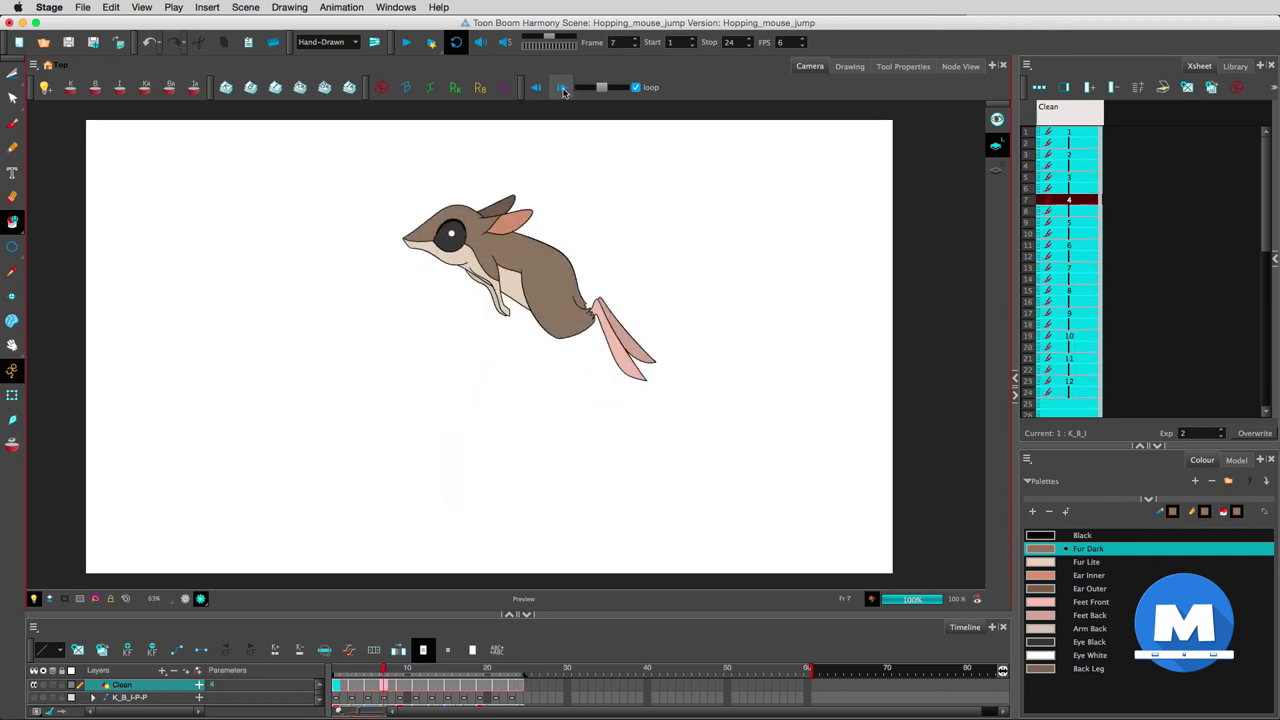